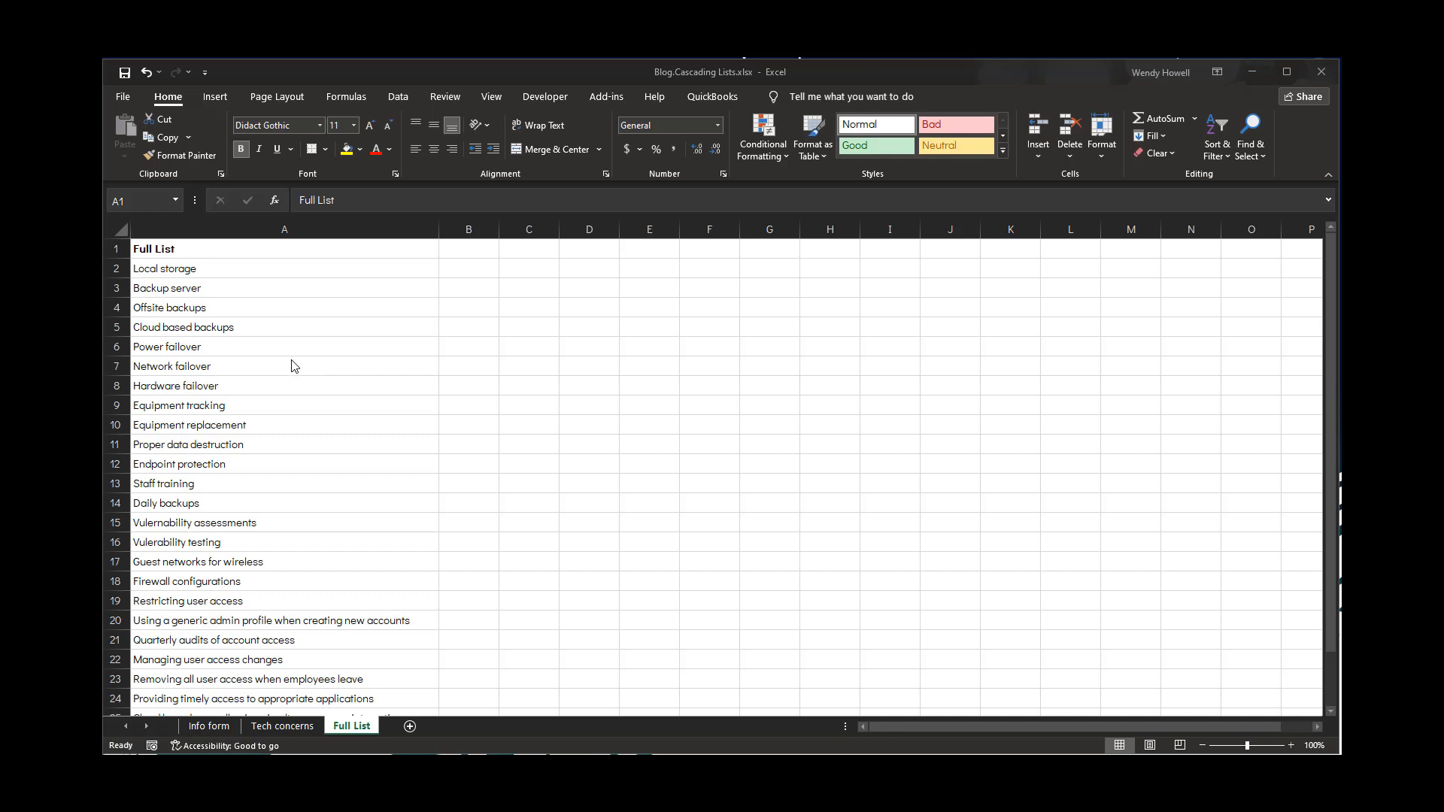
Review the items listed on the Full List sheet
click(182, 250)
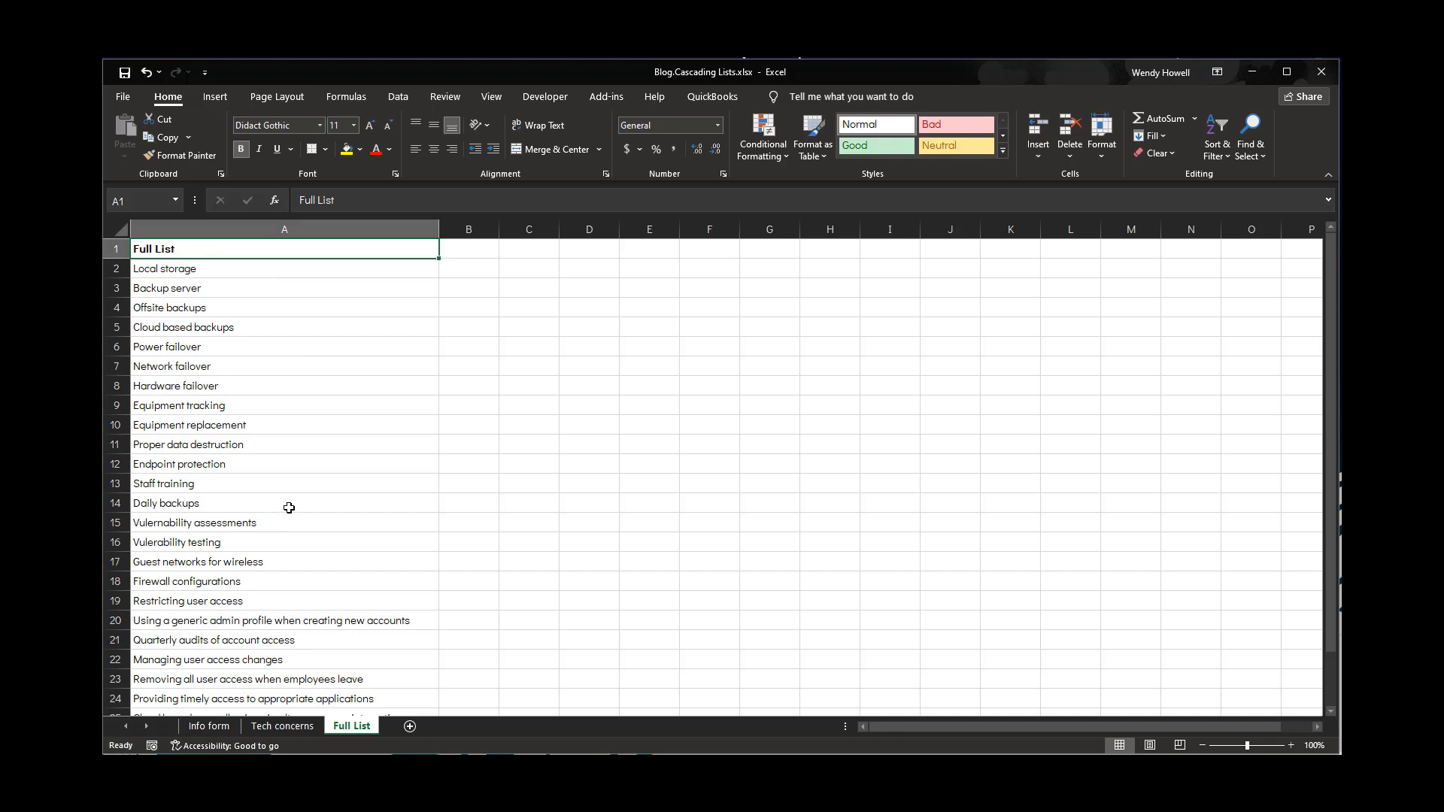
scroll(289, 508, down, 2)
scroll(273, 635, up, 2)
scroll(235, 419, down, 3)
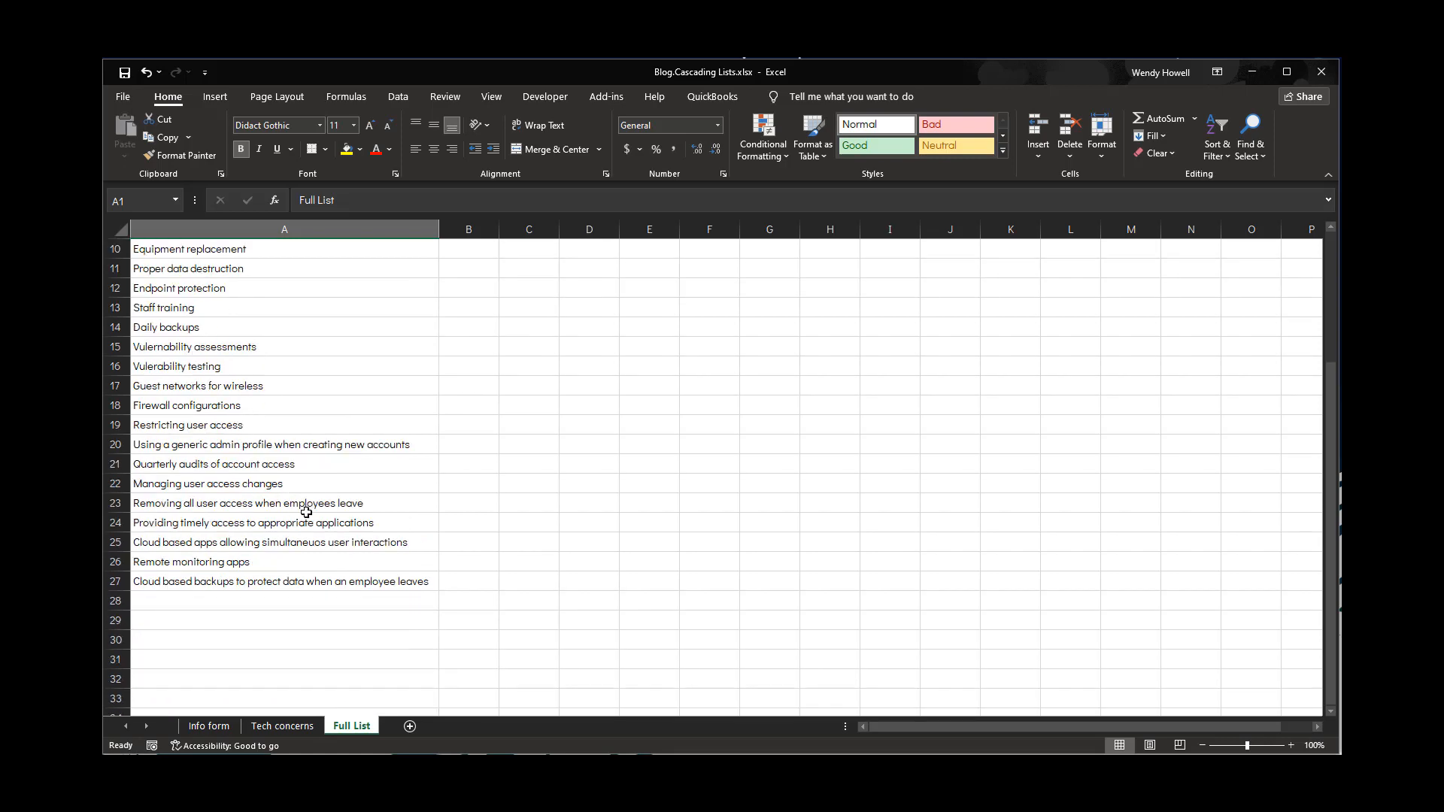
scroll(305, 512, up, 3)
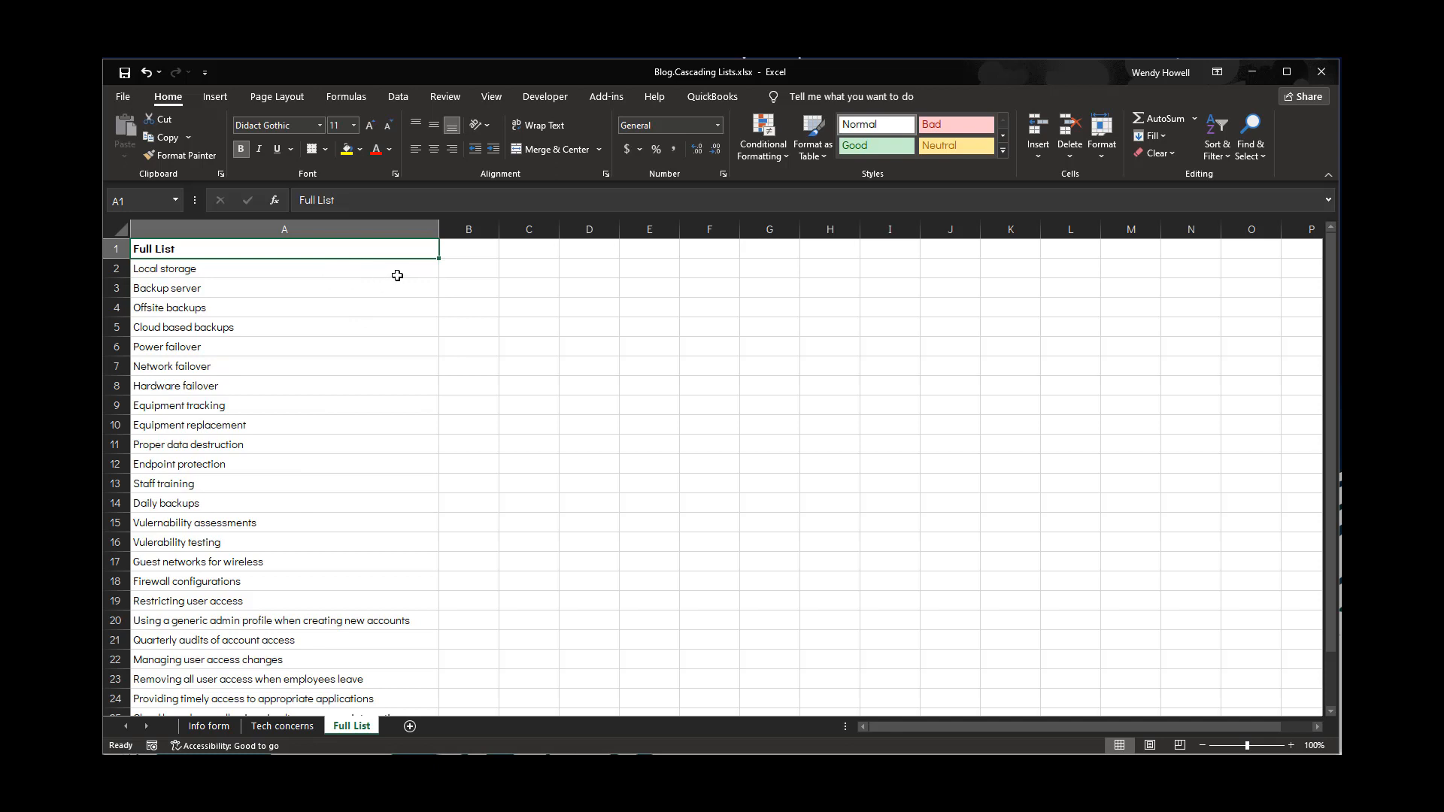
scroll(292, 601, down, 1)
scroll(292, 602, down, 1)
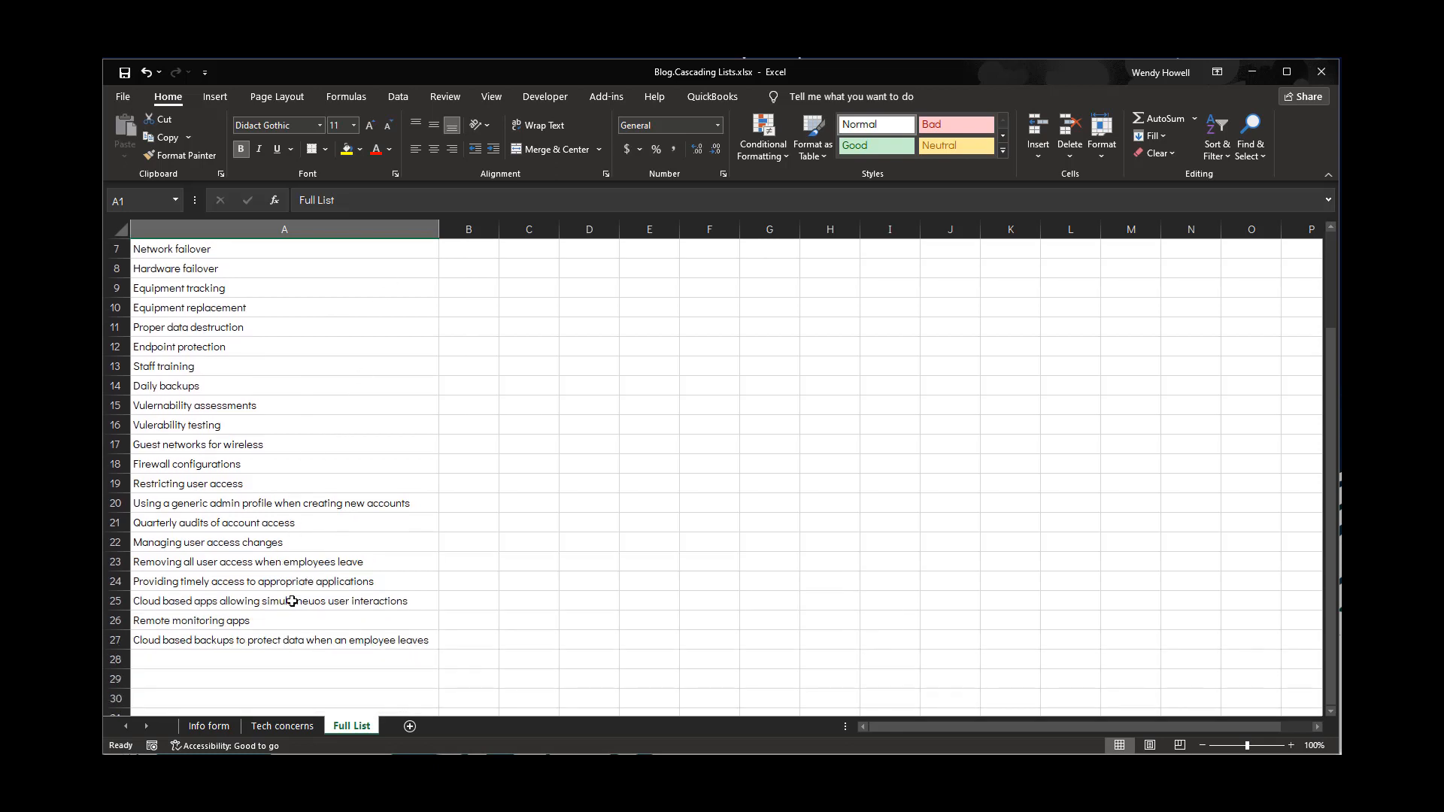
scroll(290, 599, up, 2)
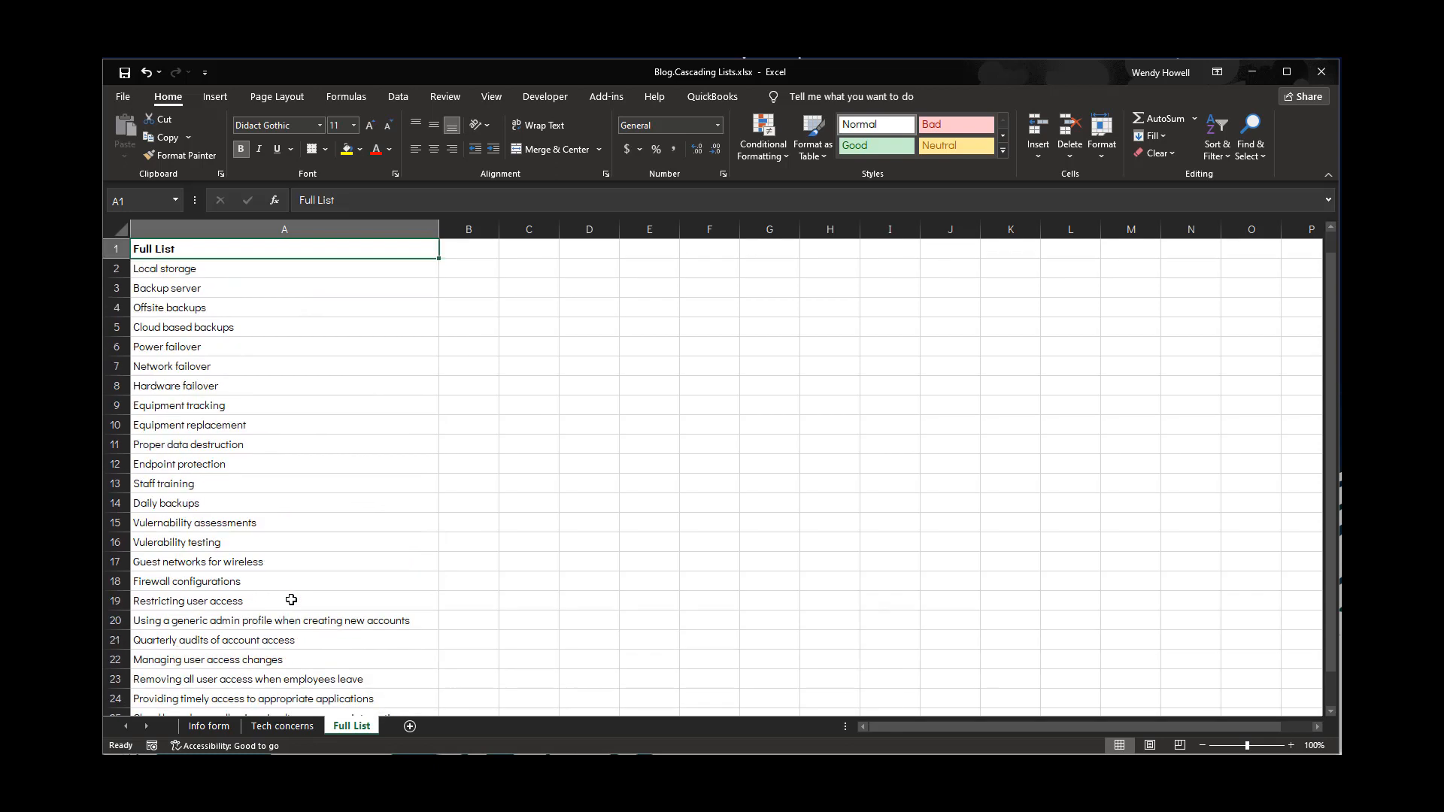
Add list data validation to cell E2 on the Info form sheet, sourced from ='Full List'!$A$2:$A$27
click(210, 726)
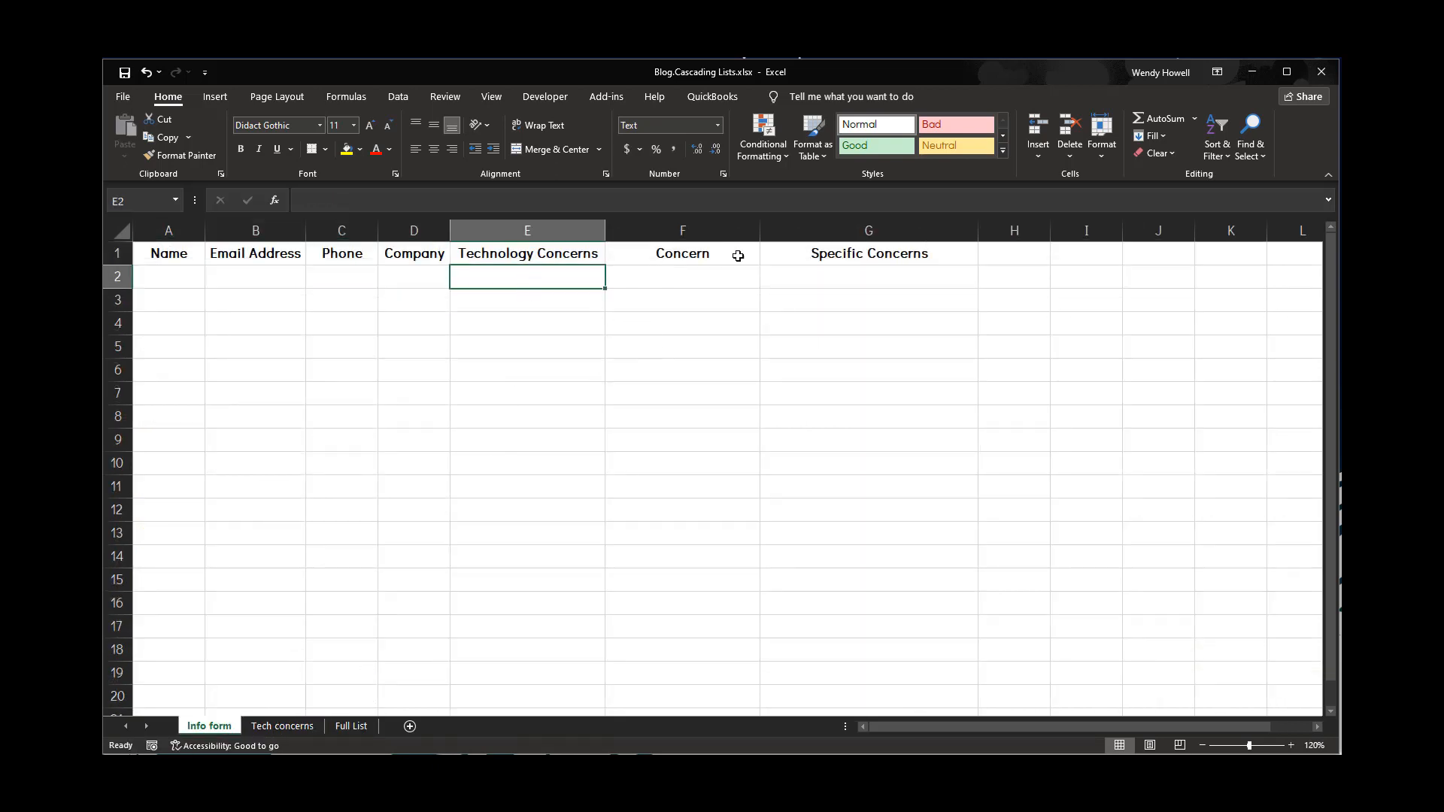
click(394, 100)
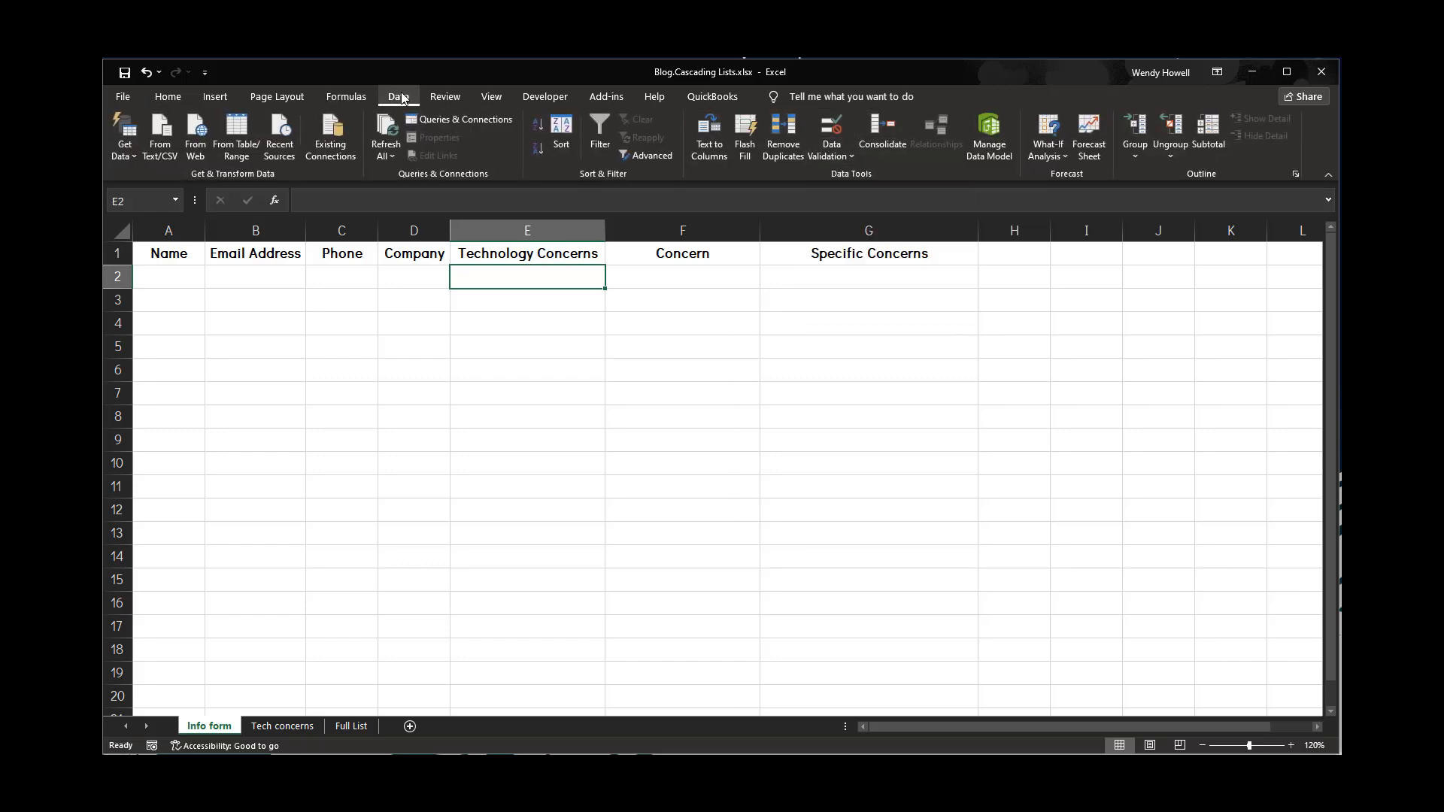
click(841, 155)
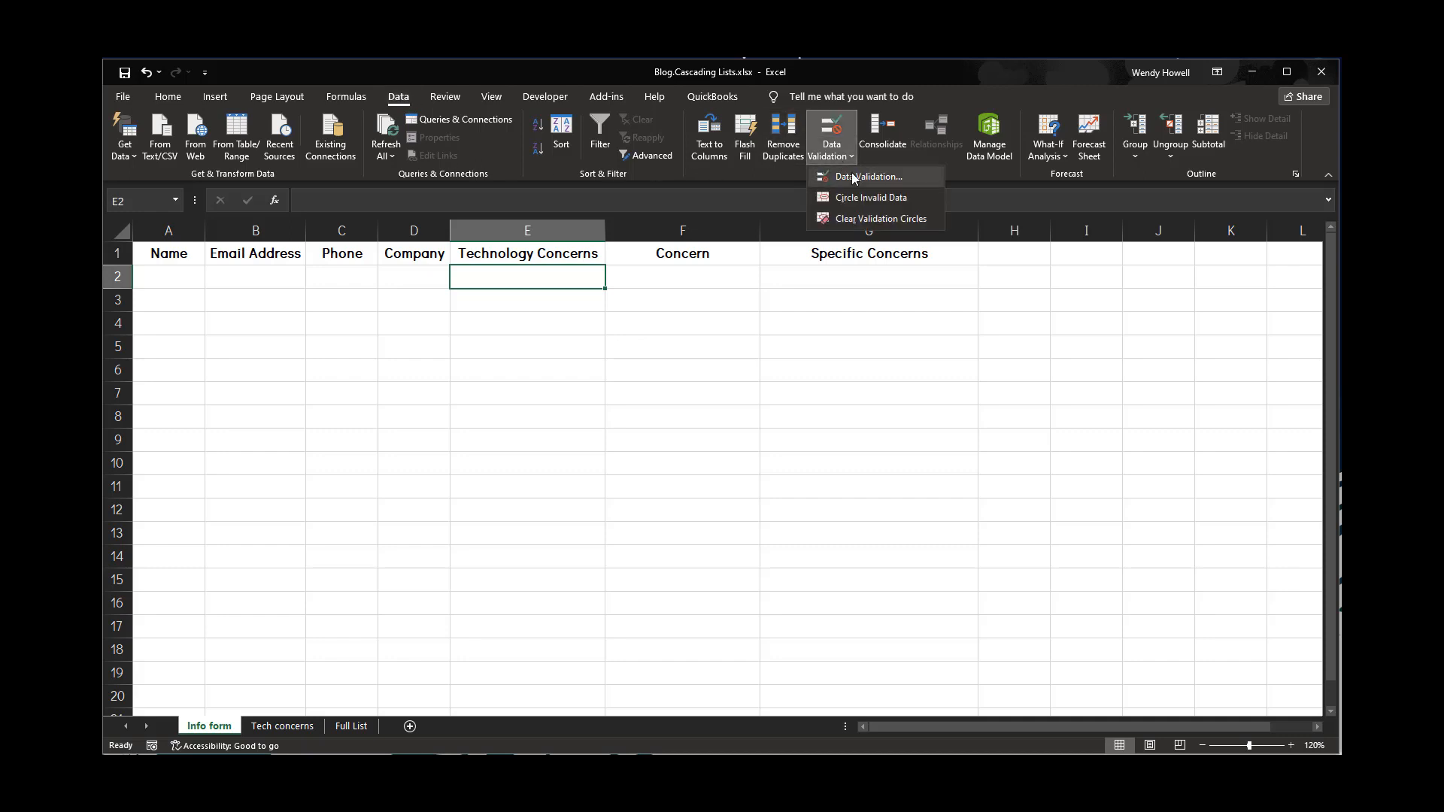
click(854, 177)
click(624, 507)
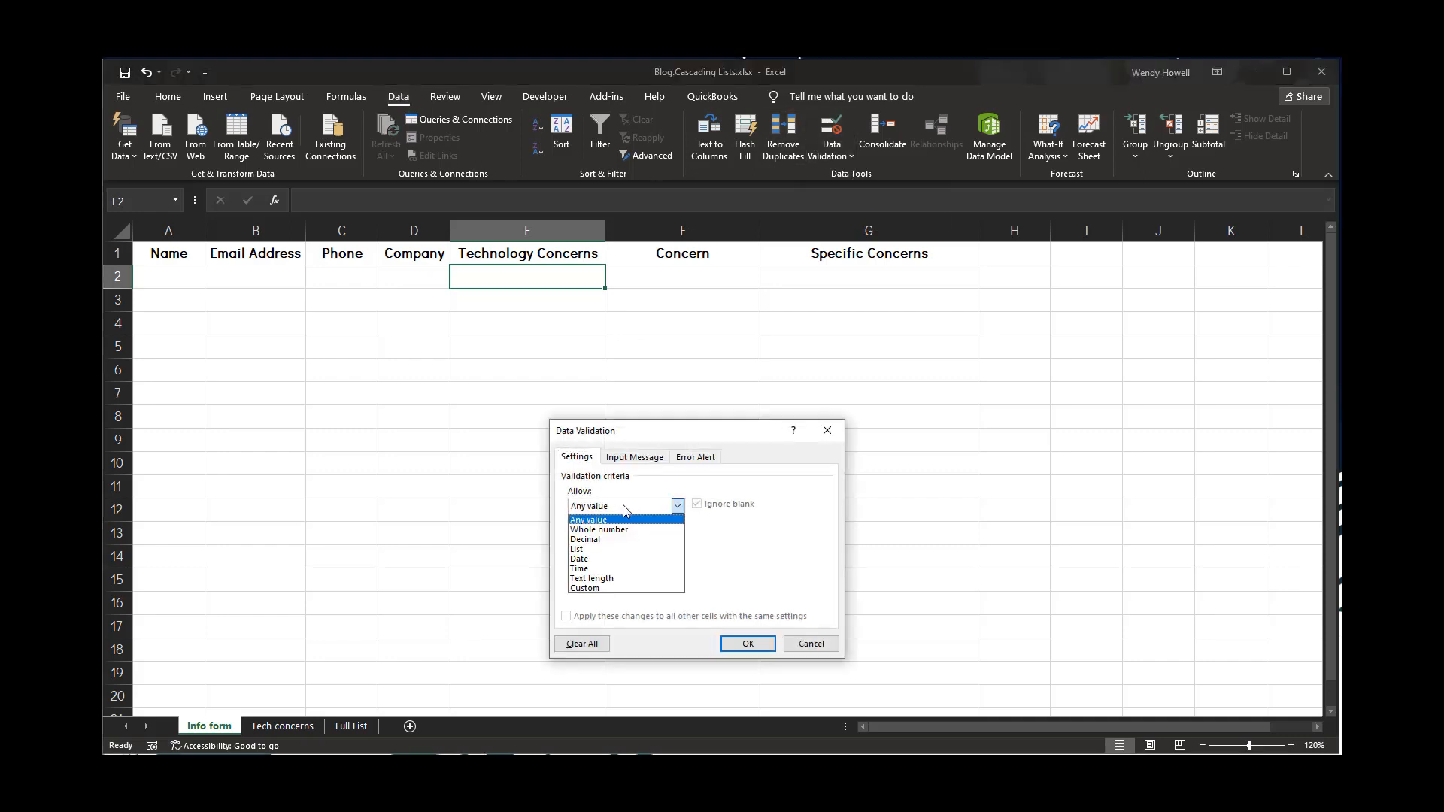
click(616, 549)
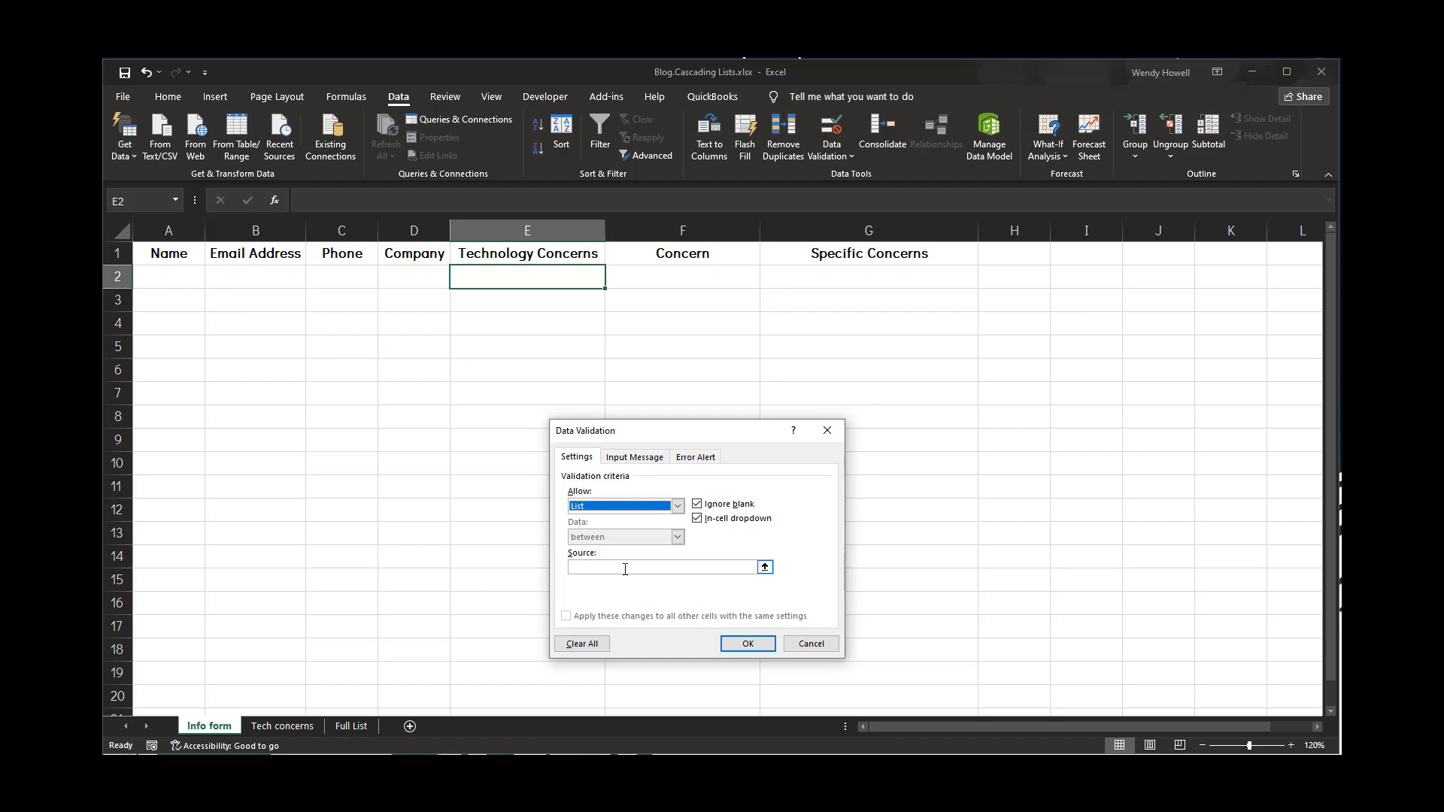
click(625, 570)
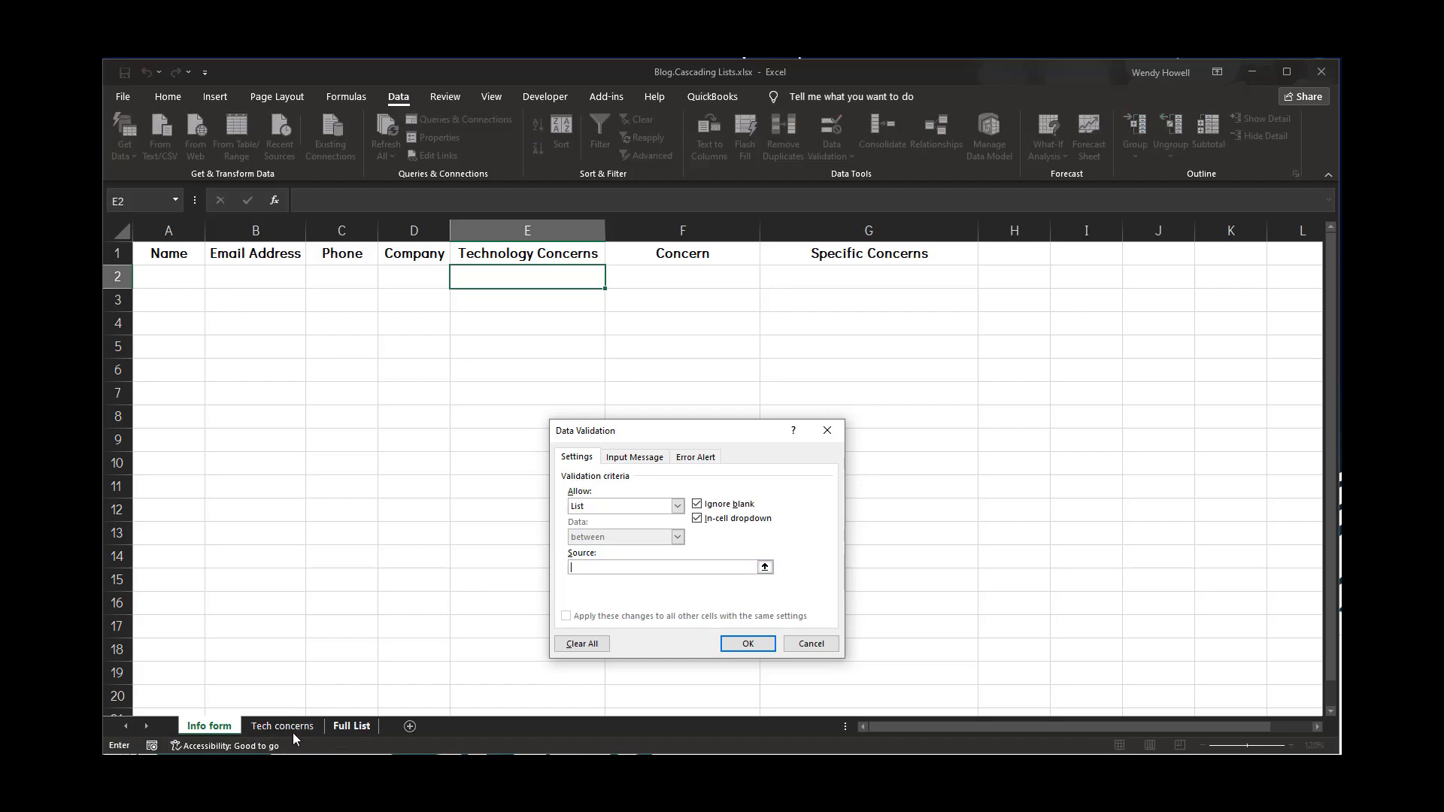
click(342, 732)
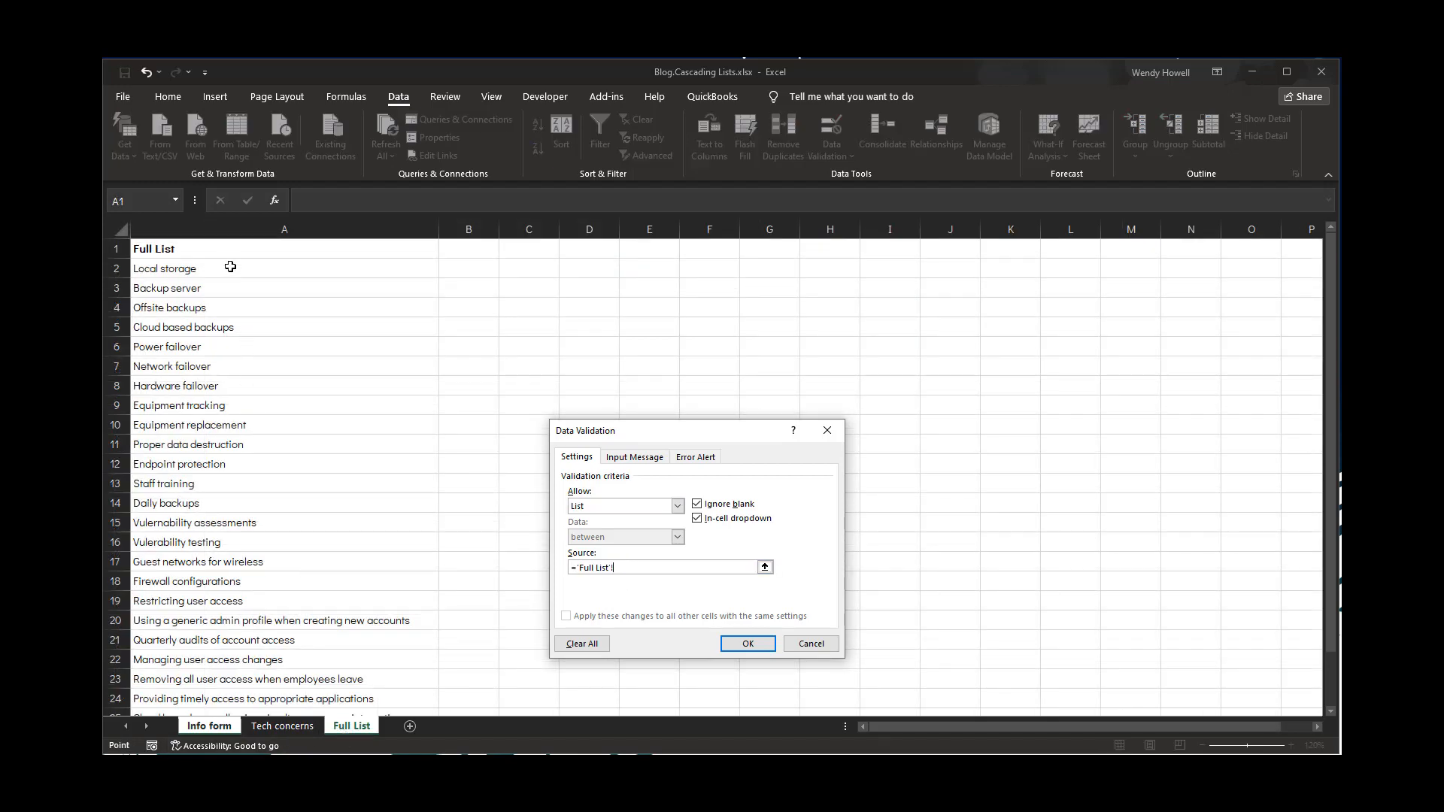
drag(229, 270, 249, 686)
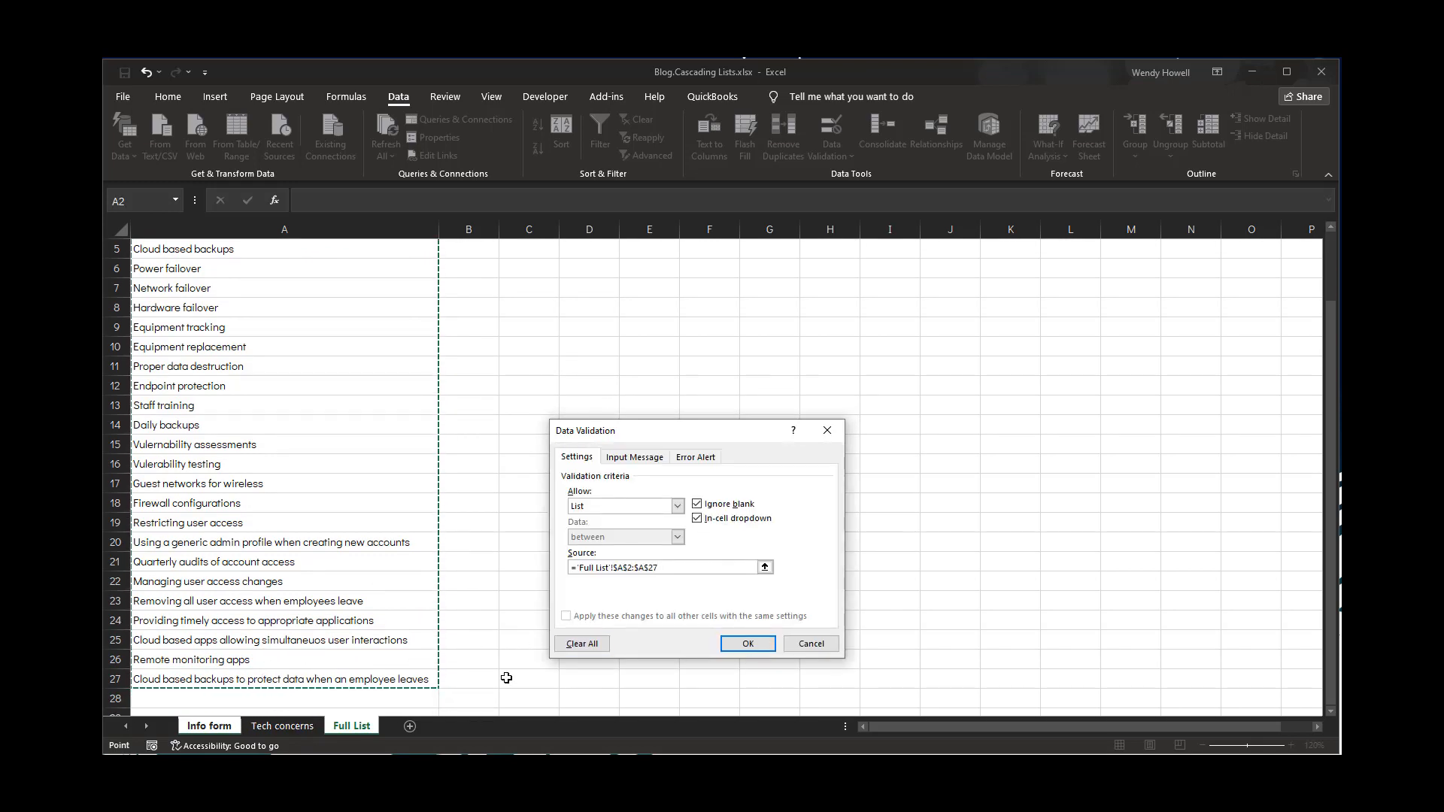
click(749, 645)
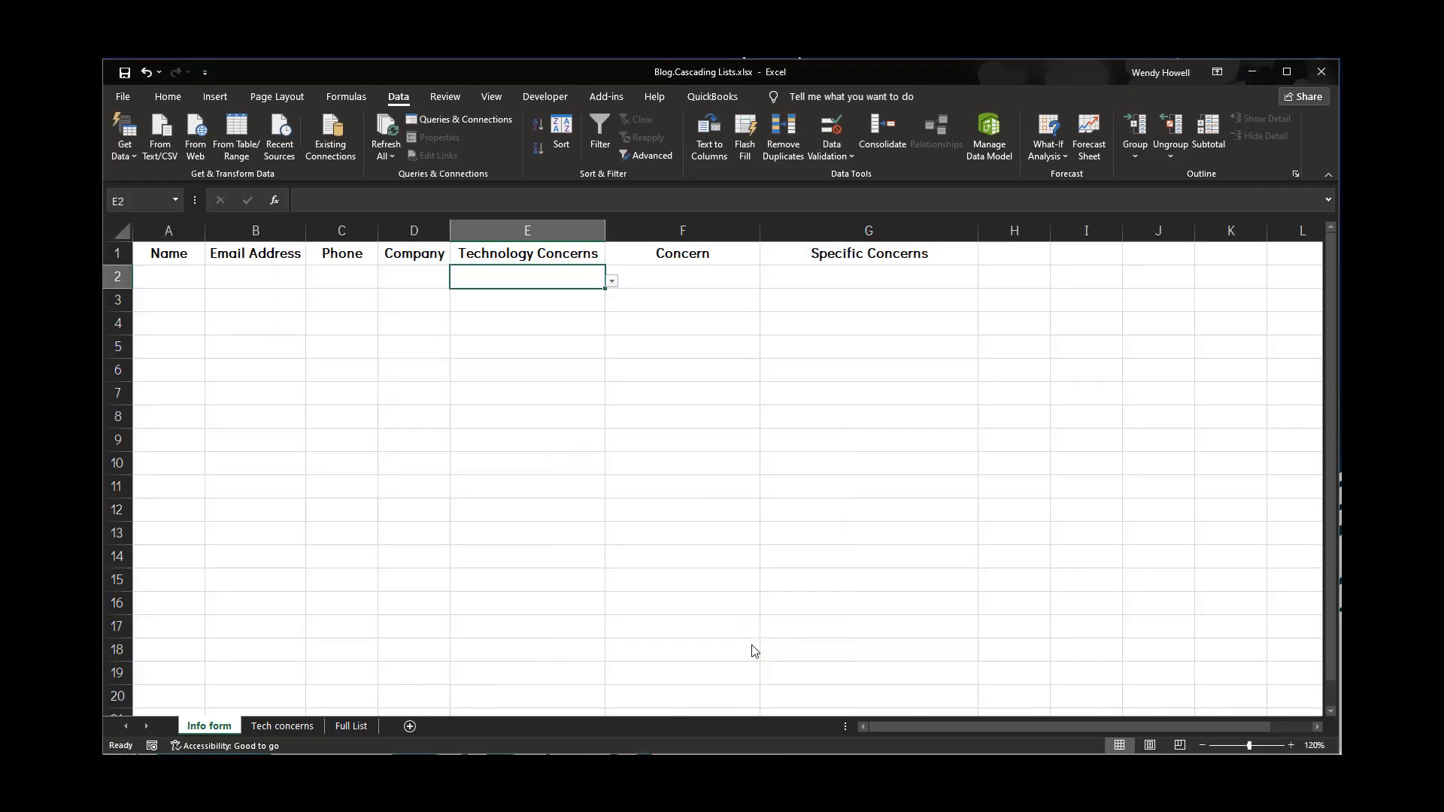
Pick Cloud based backups from cell E2's dropdown list
click(616, 281)
click(574, 273)
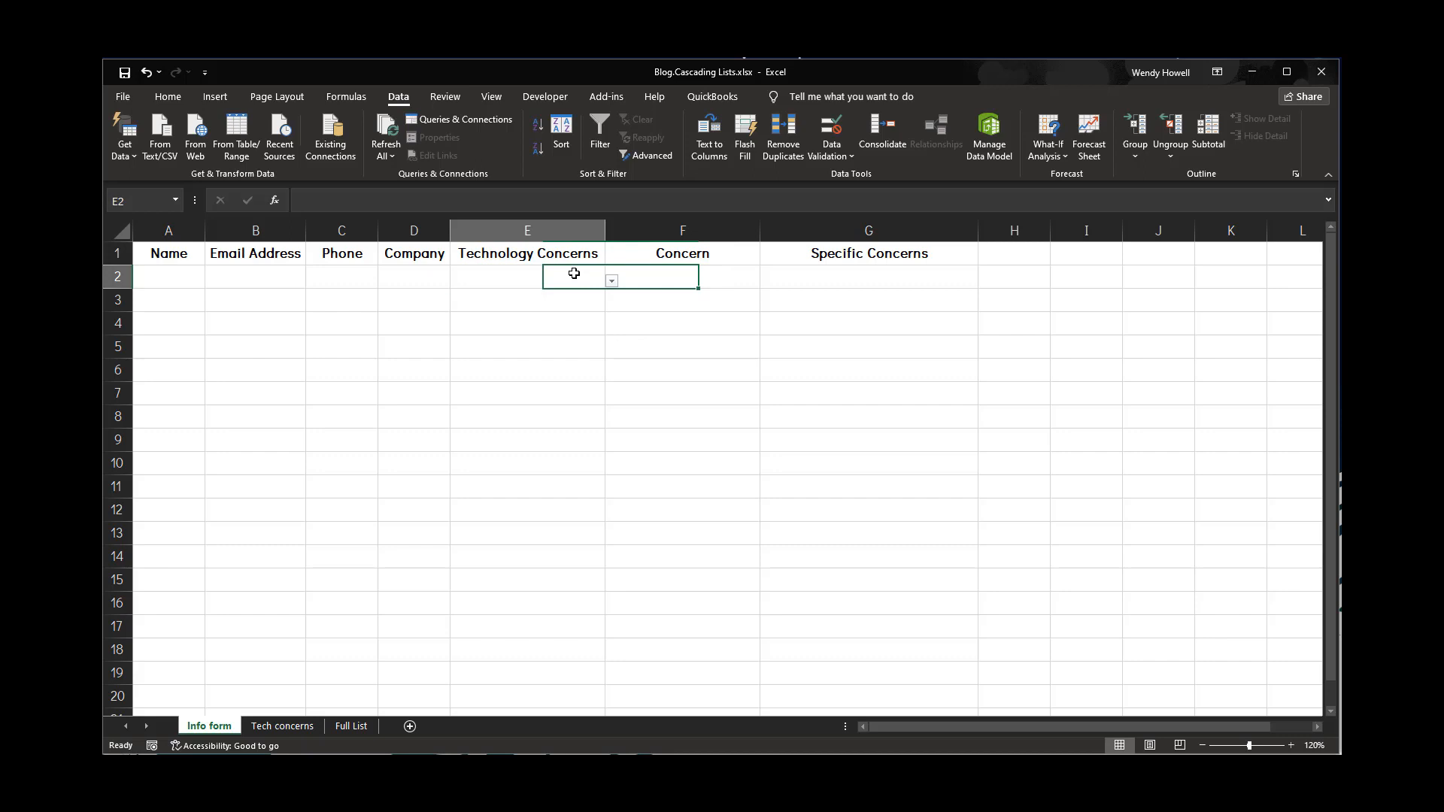
click(611, 281)
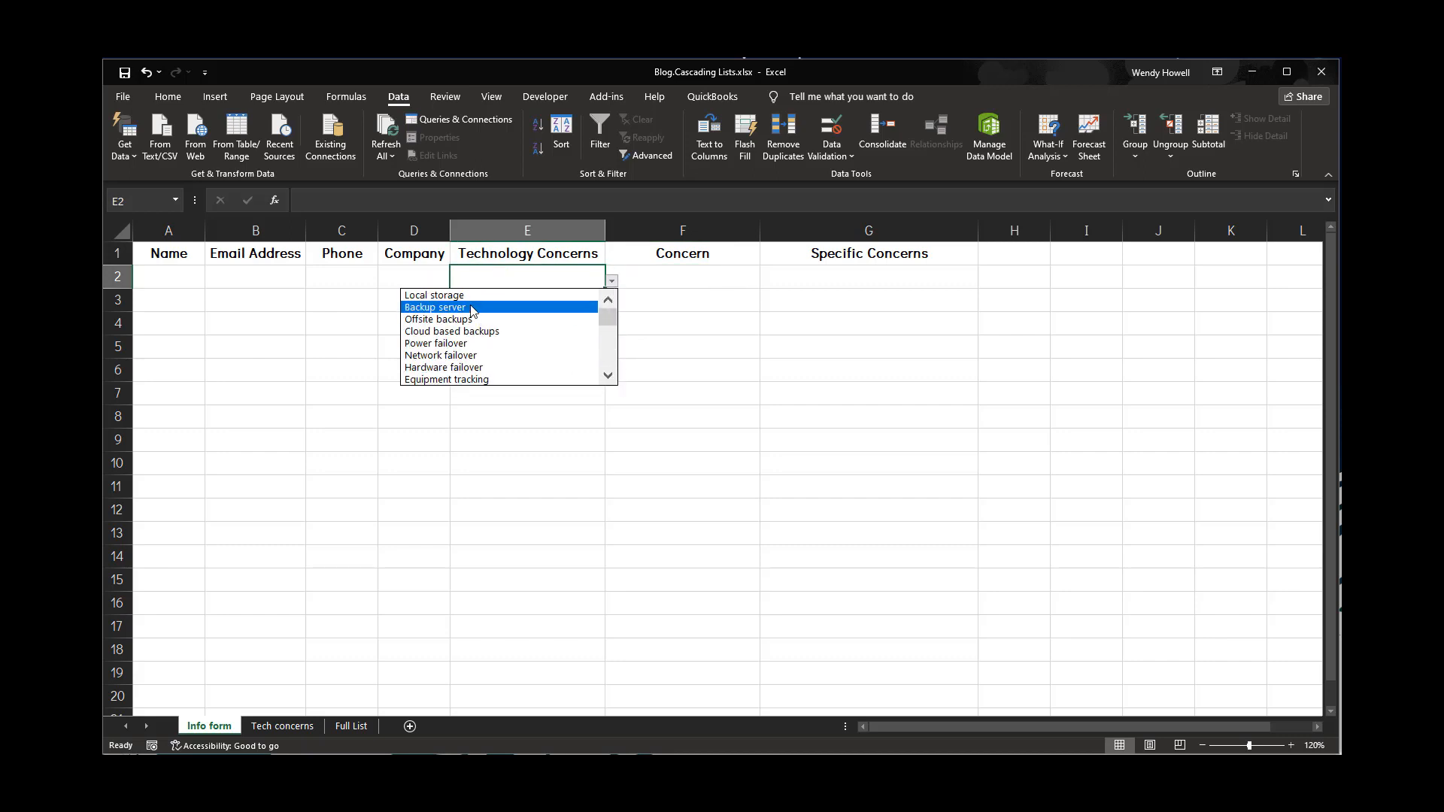
click(465, 332)
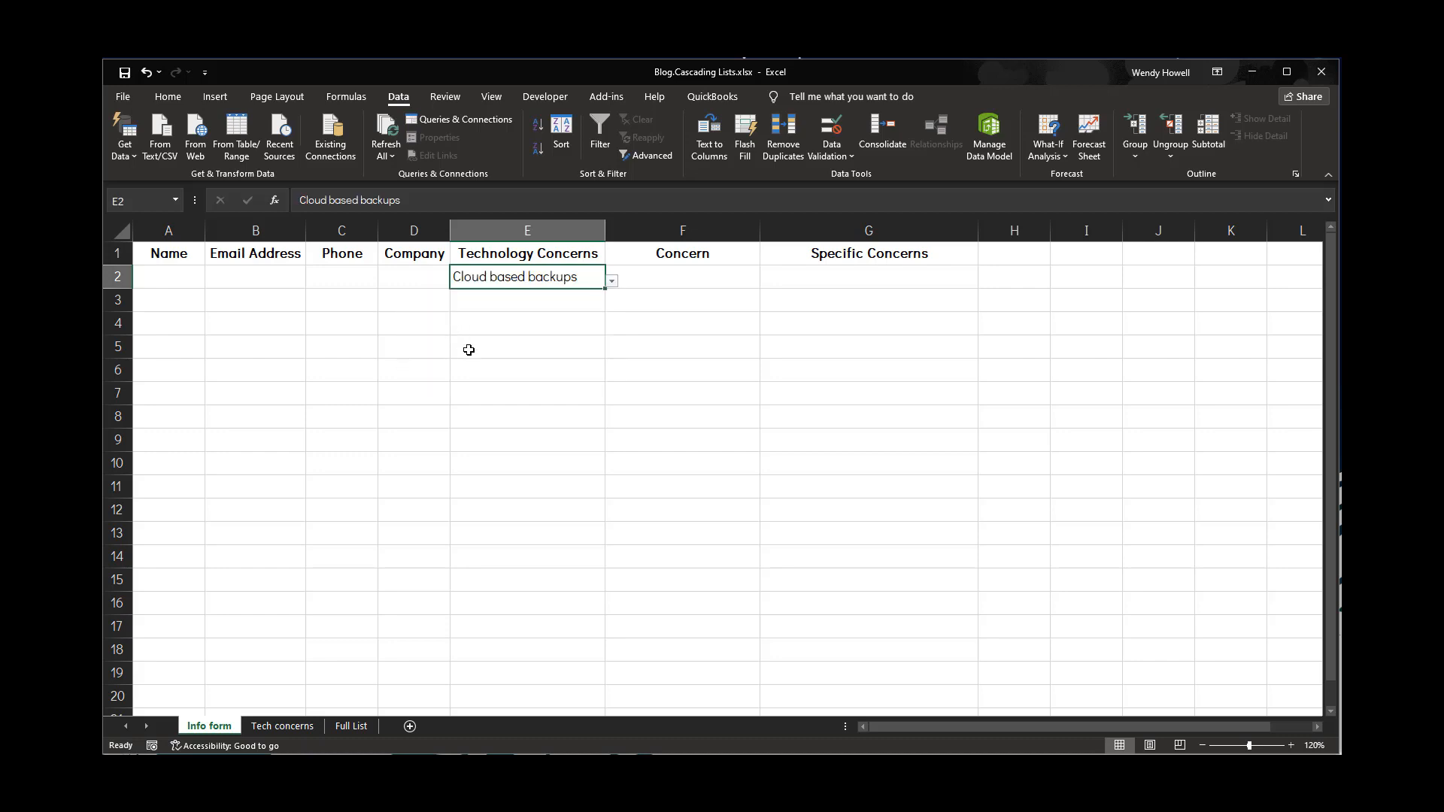
Scroll through the entries of cell E2's dropdown list
click(612, 279)
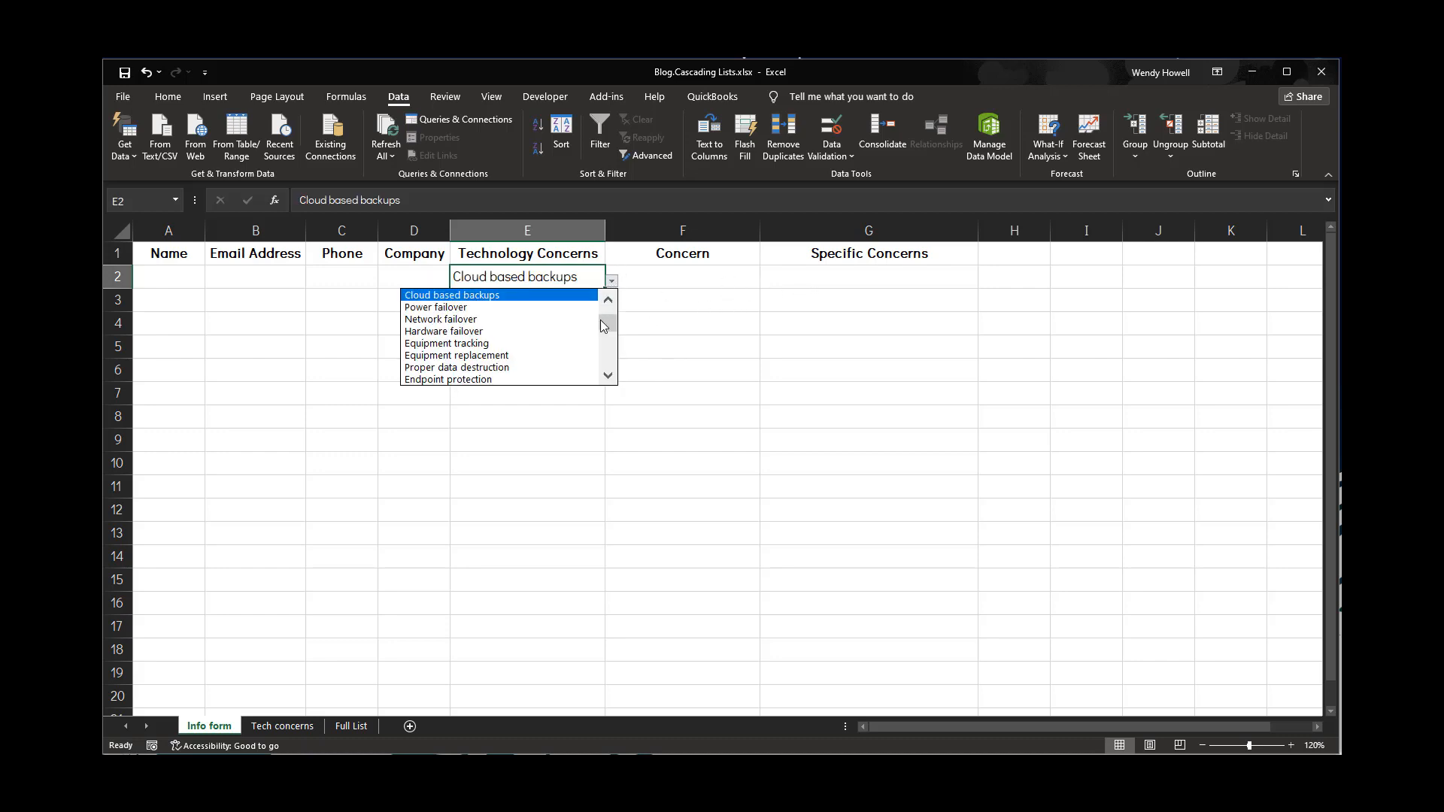
click(609, 377)
double_click(608, 376)
triple_click(609, 376)
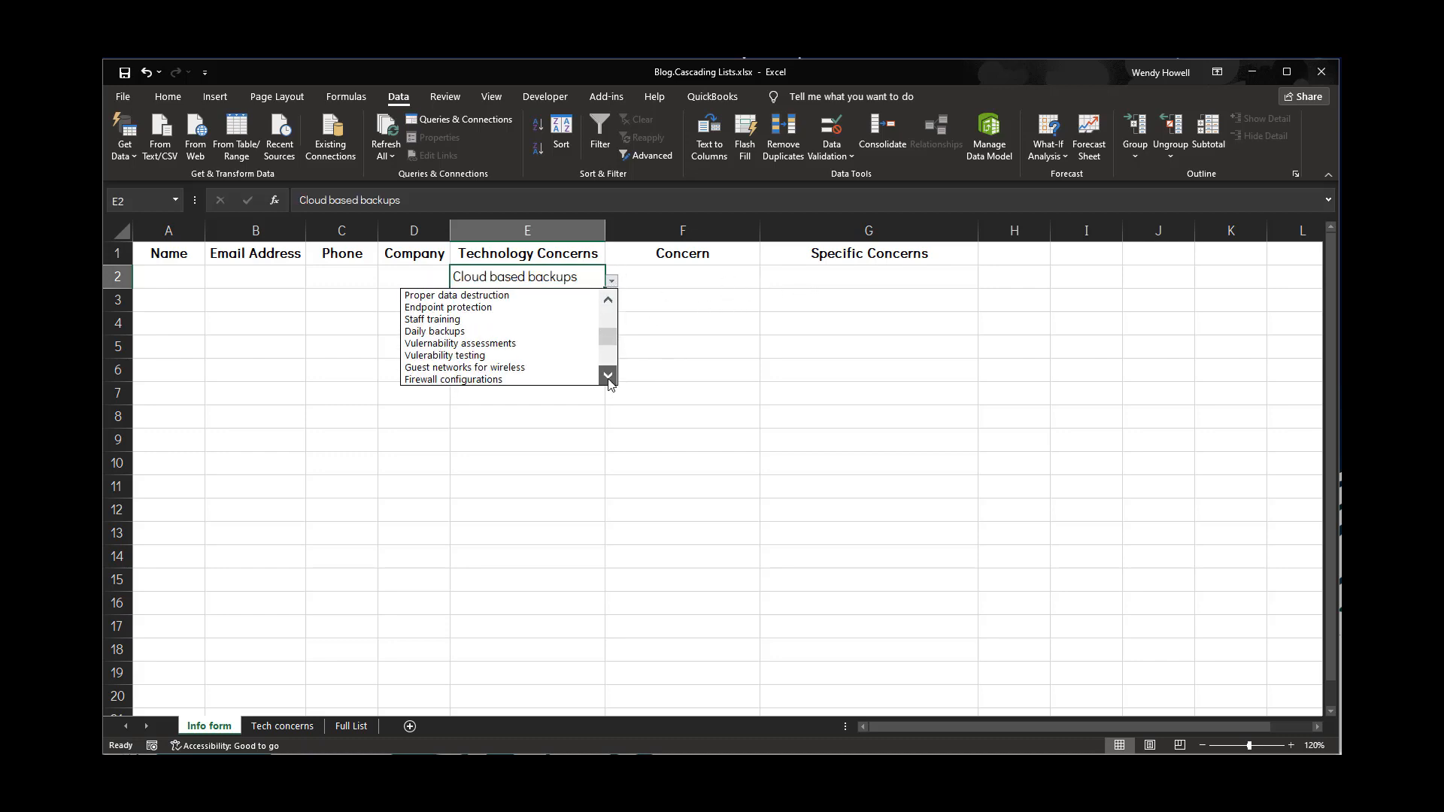
click(608, 376)
triple_click(609, 376)
double_click(608, 376)
triple_click(608, 376)
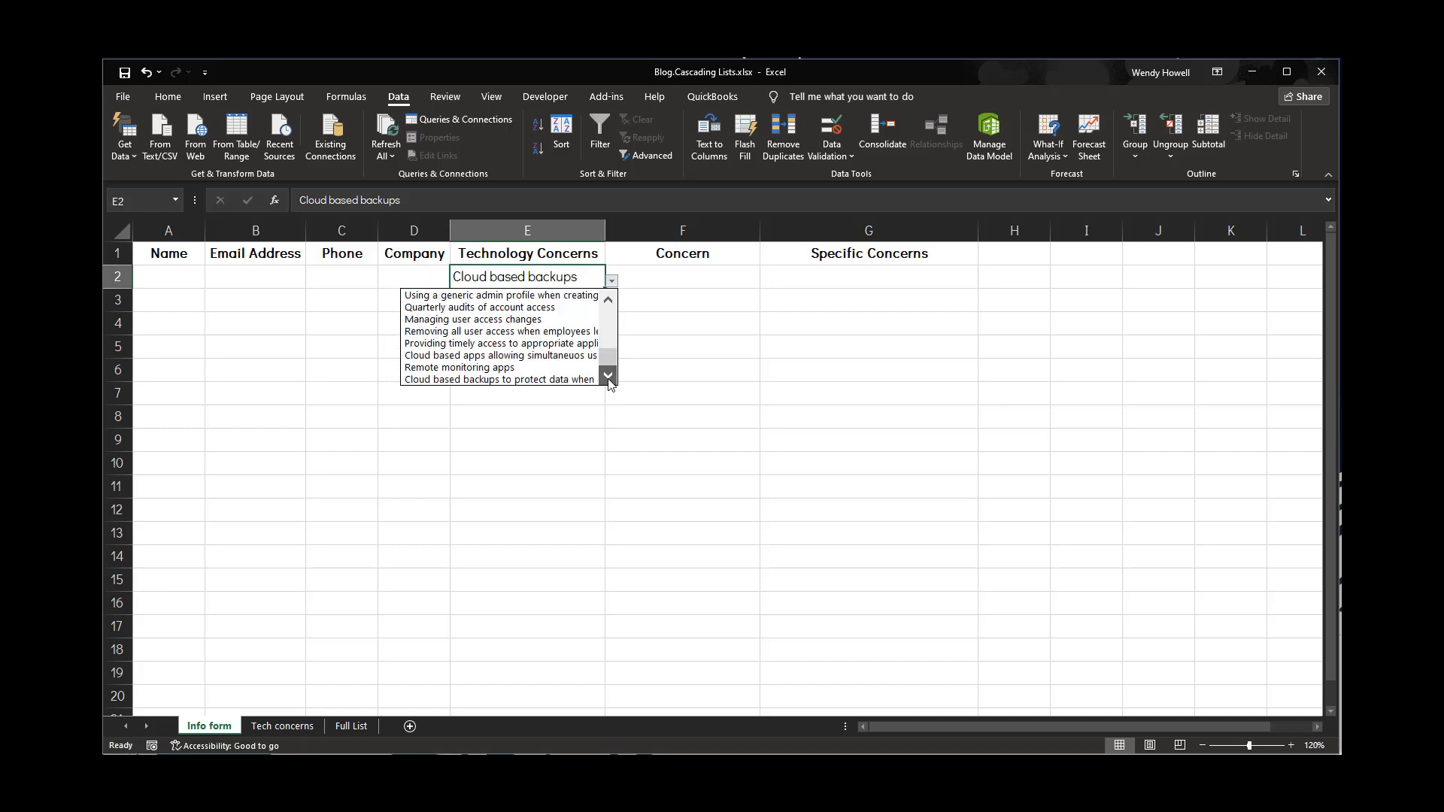
drag(611, 358, 609, 316)
click(592, 275)
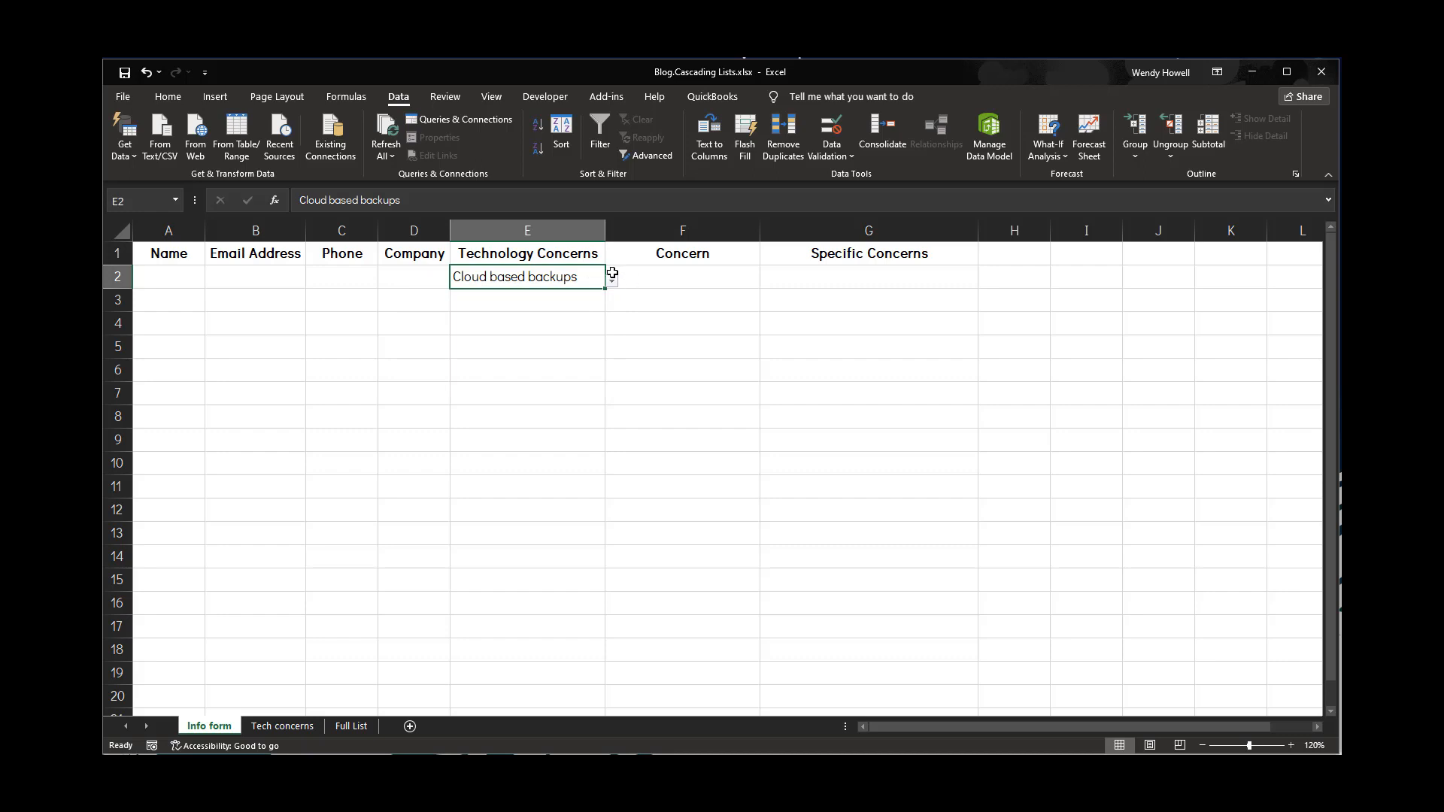
Clear all data validation from cell E2 and delete its value
click(818, 156)
click(866, 176)
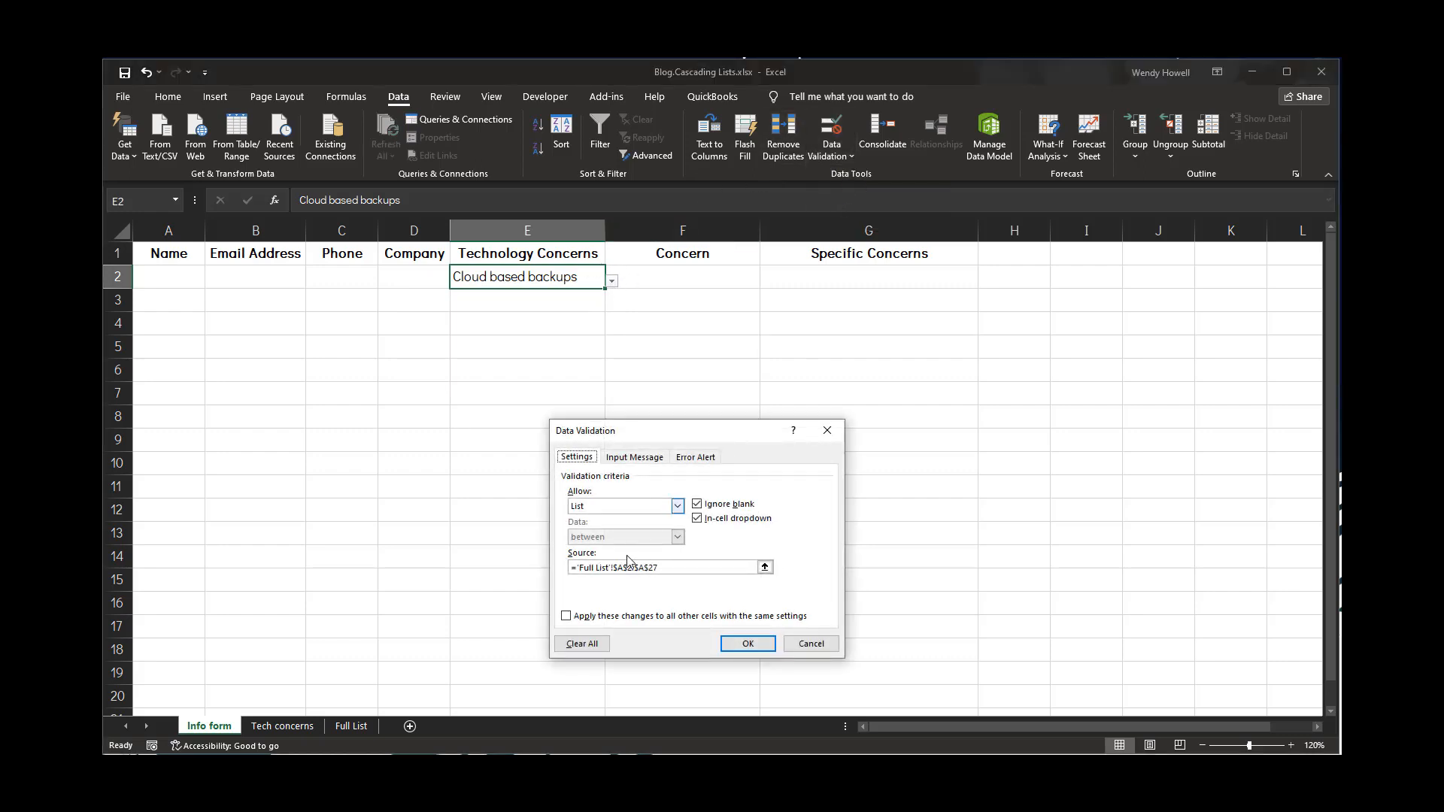
click(583, 644)
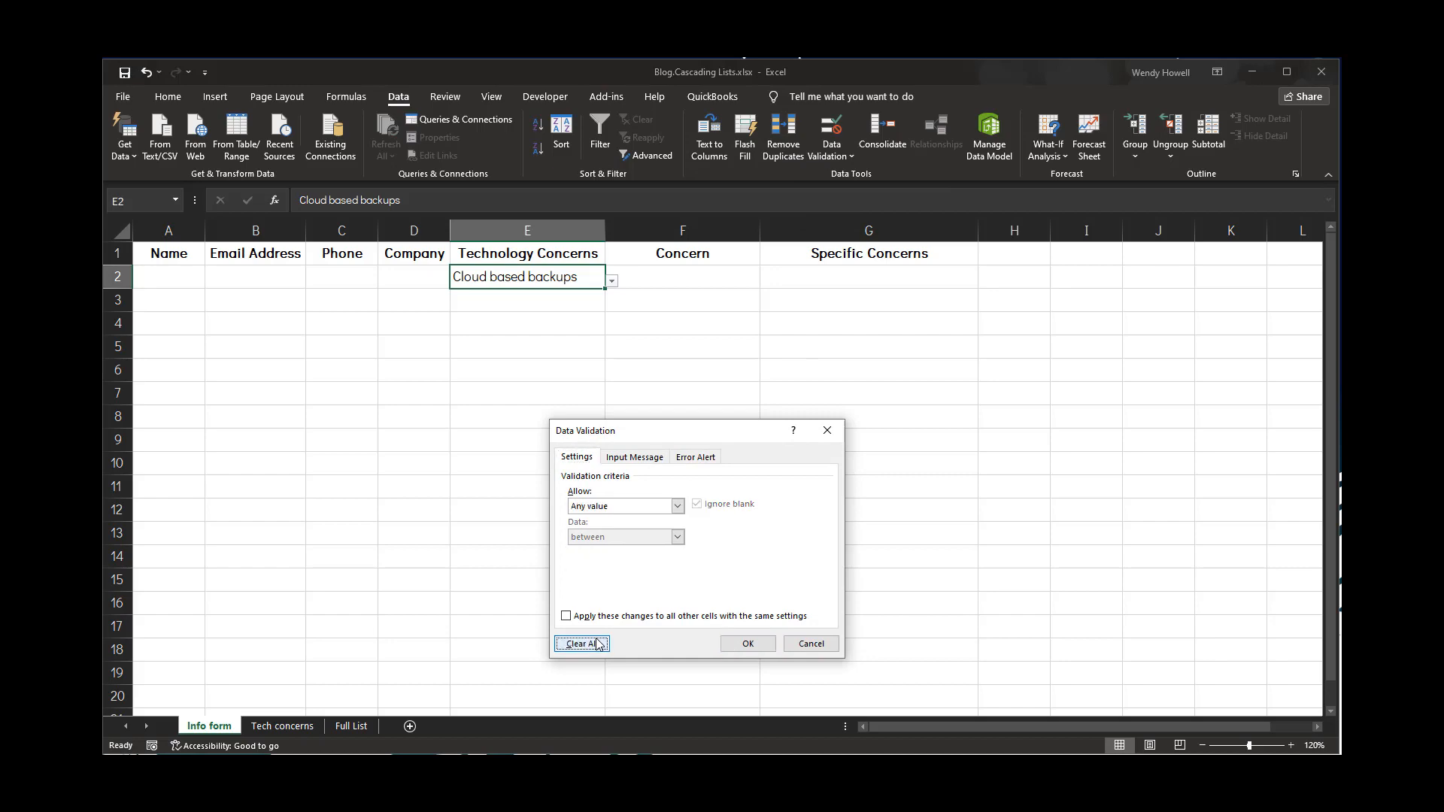
click(767, 640)
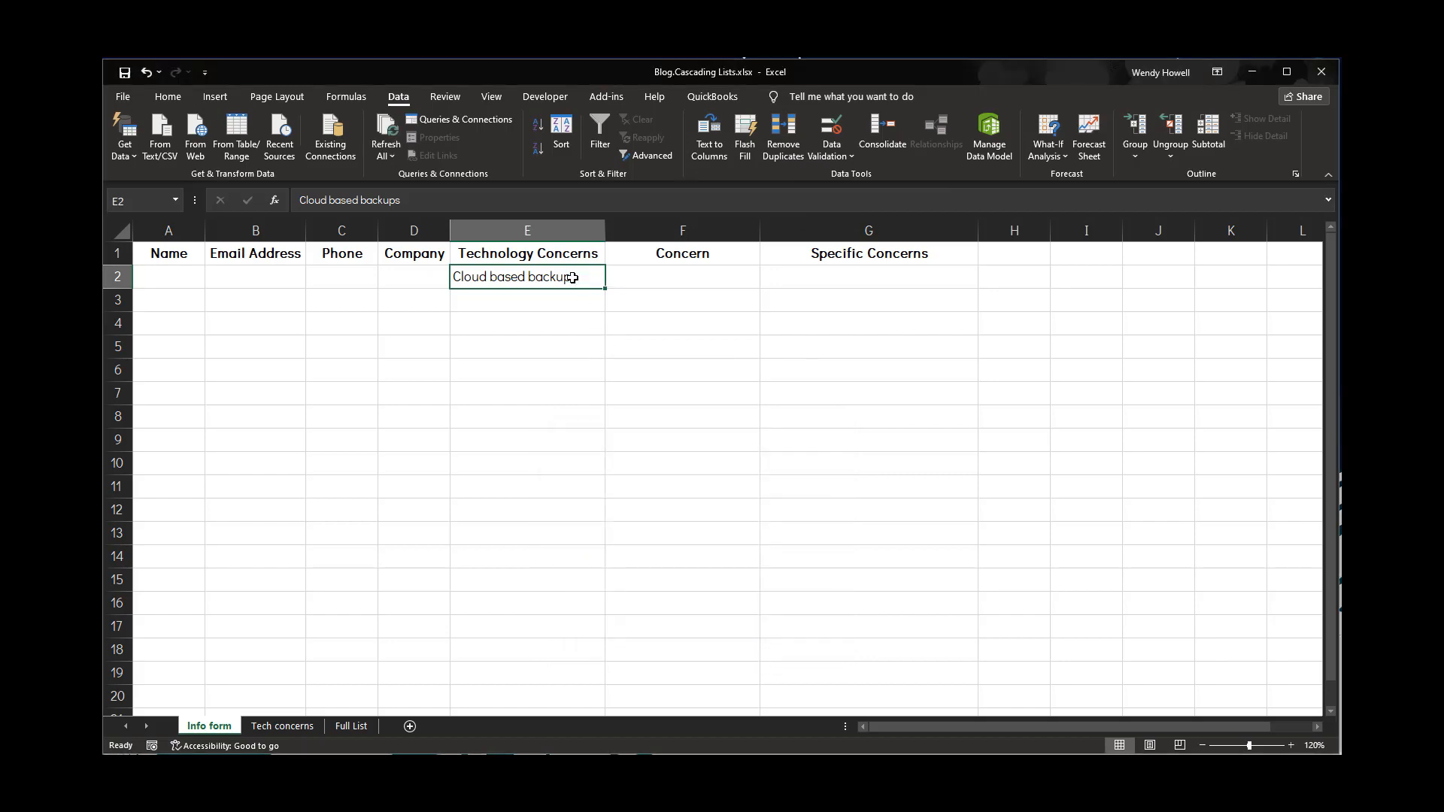
key(Delete)
Examine the tech concern types and abbreviated category columns on the Tech concerns sheet against the Full List
click(351, 727)
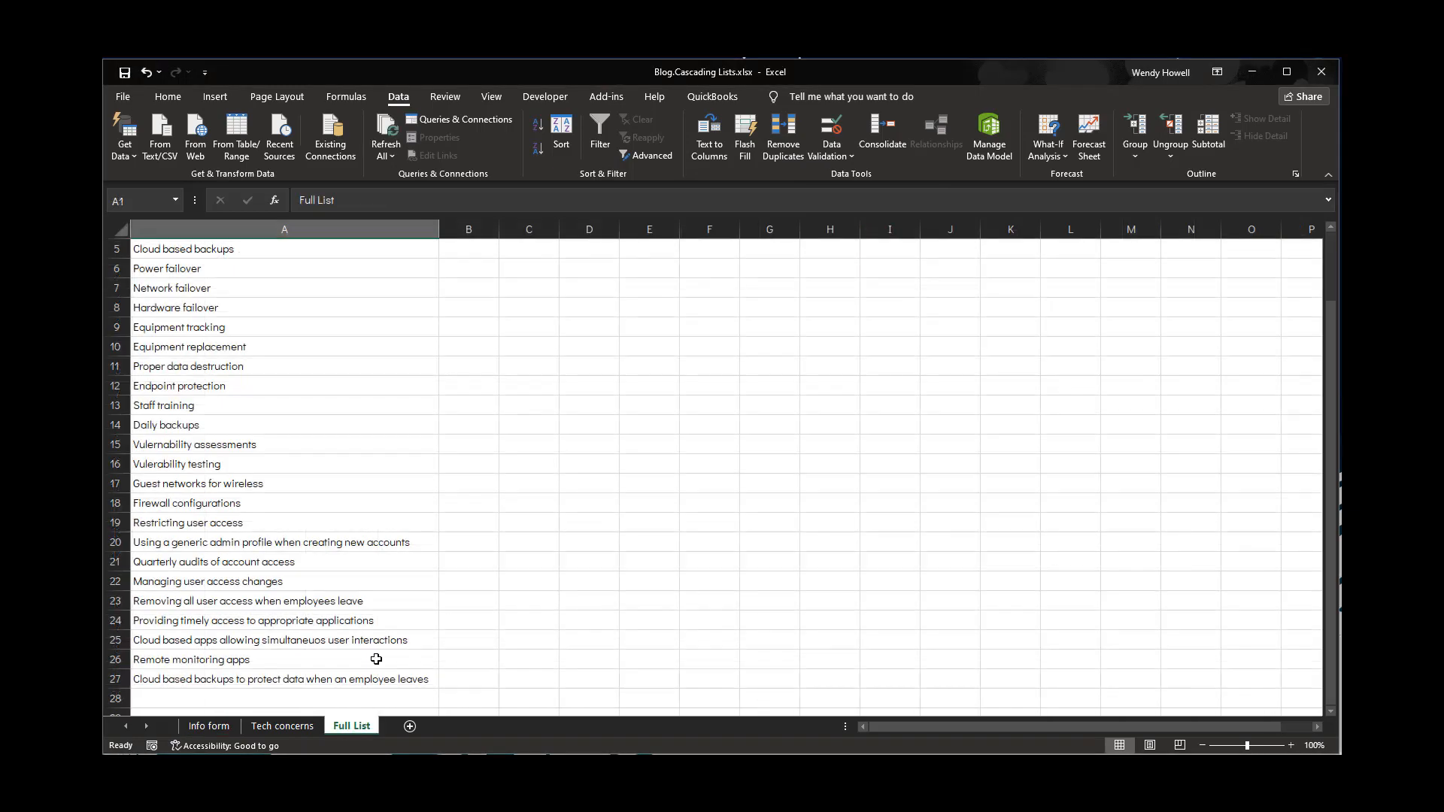
scroll(344, 480, up, 2)
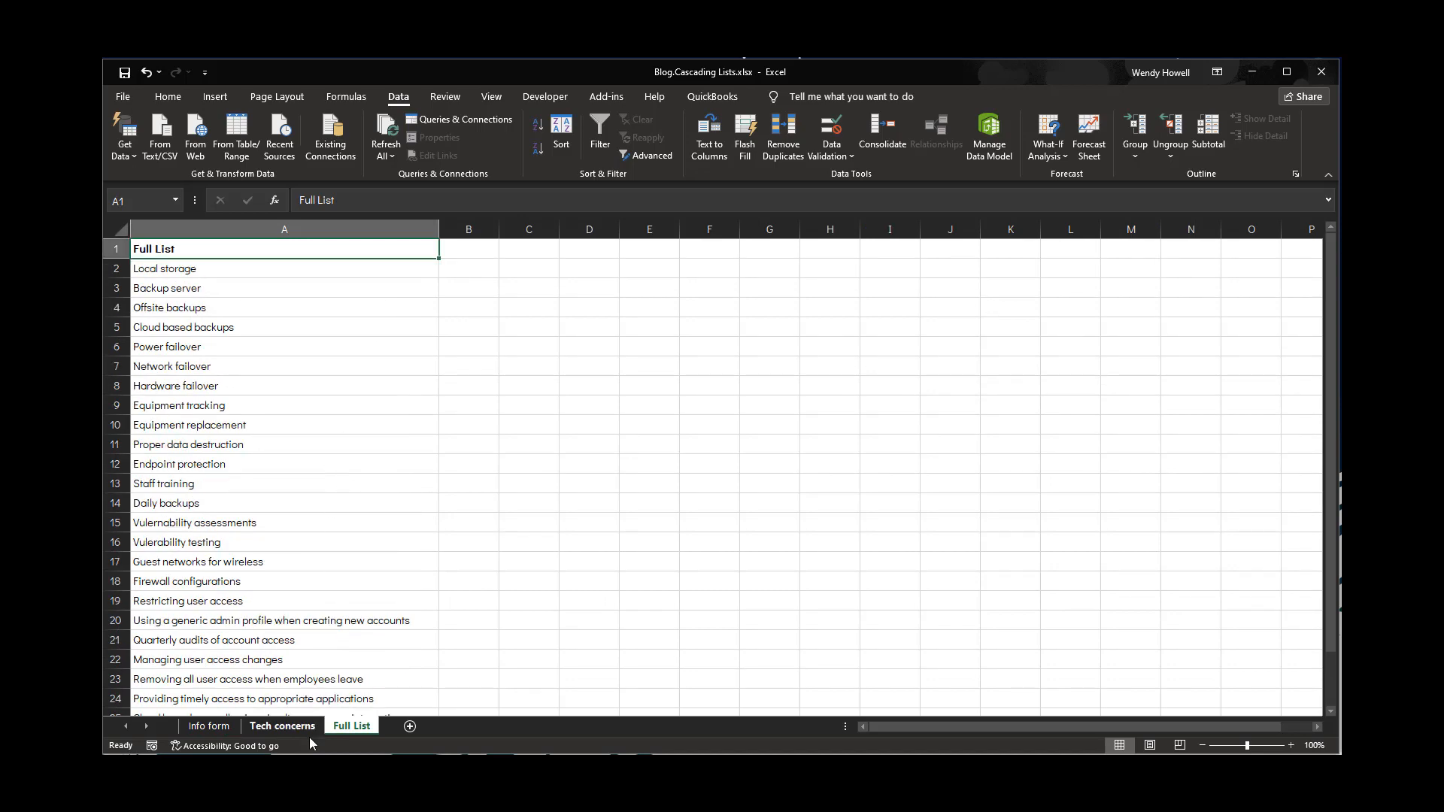
click(282, 726)
scroll(234, 316, up, 1)
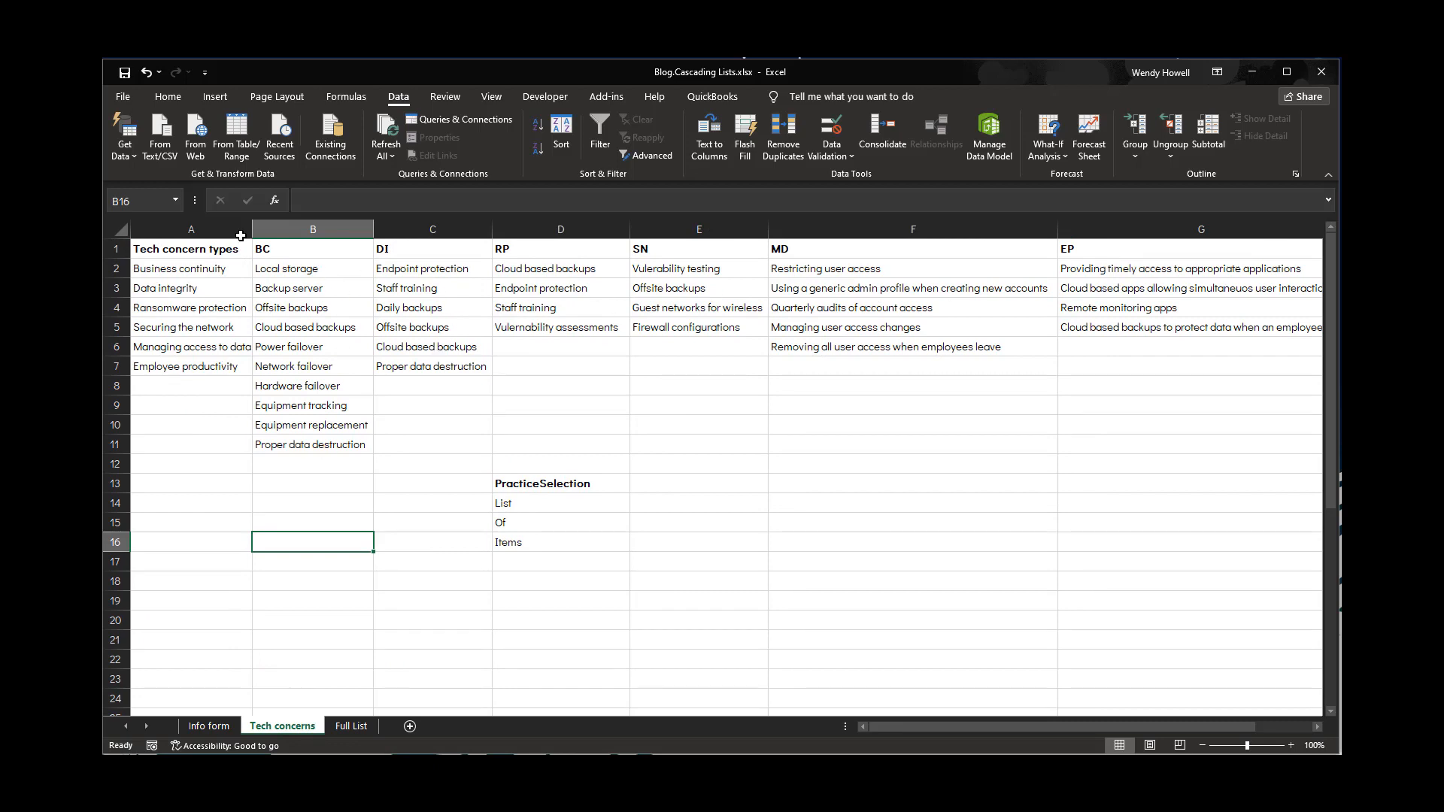
click(223, 271)
click(271, 253)
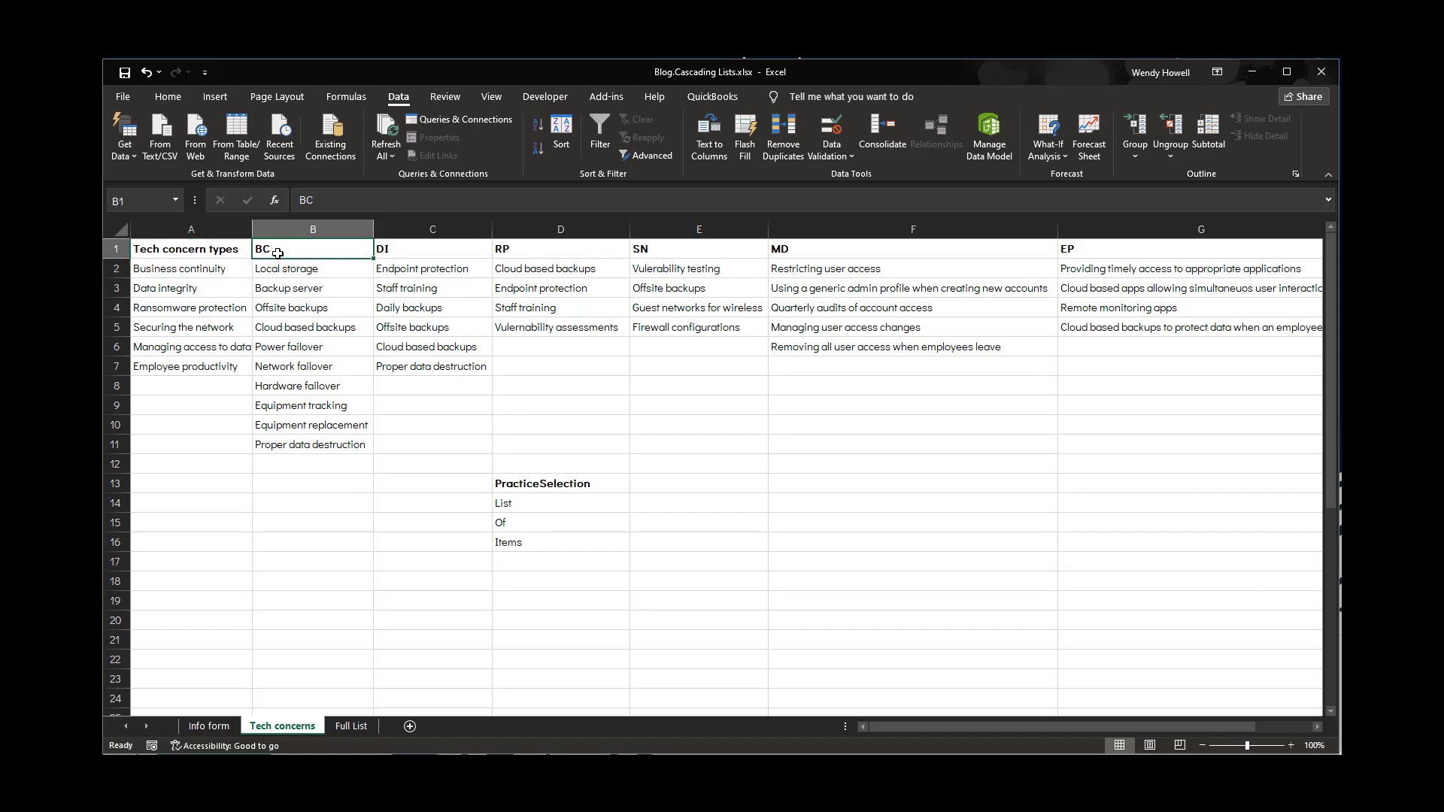
click(205, 287)
click(398, 250)
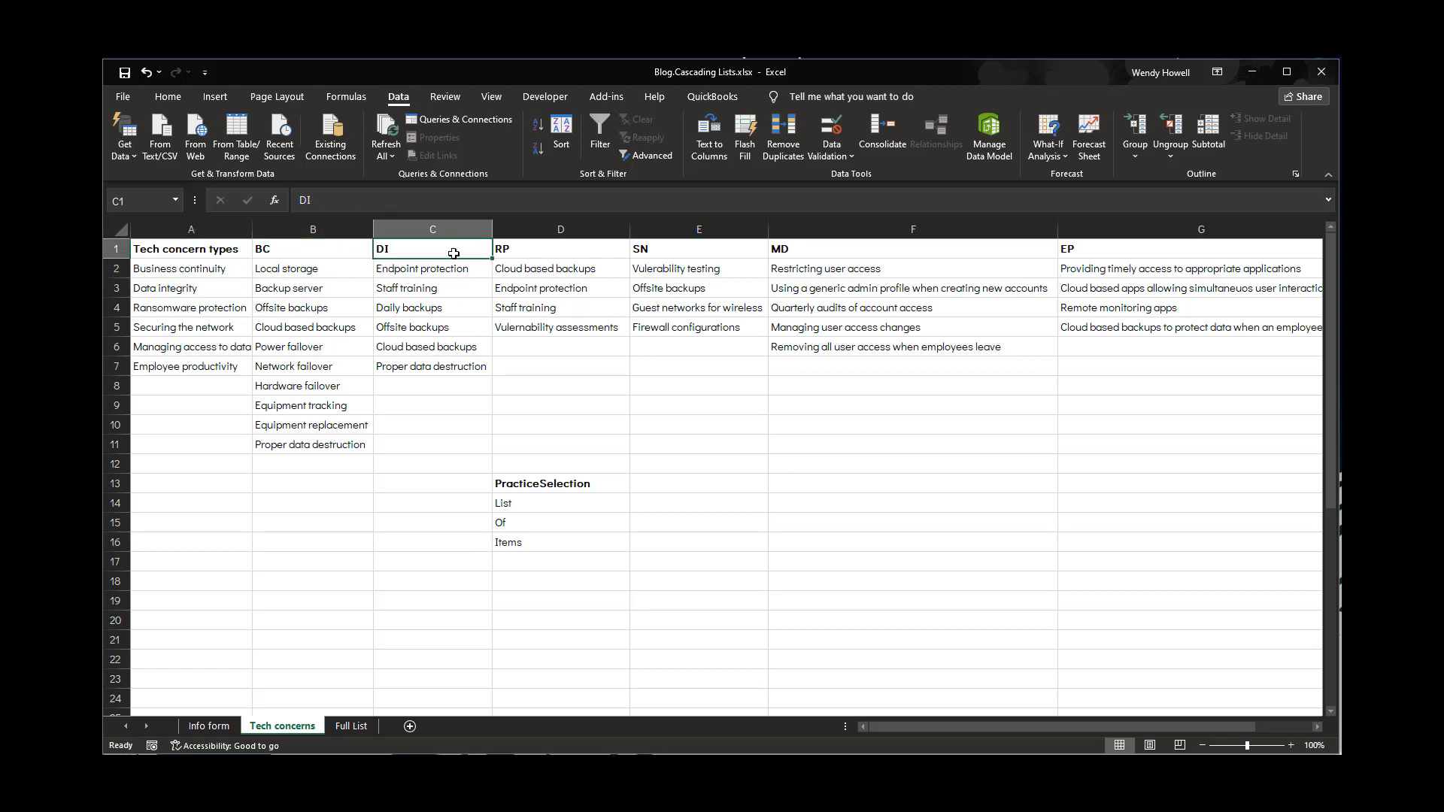
click(218, 309)
click(502, 251)
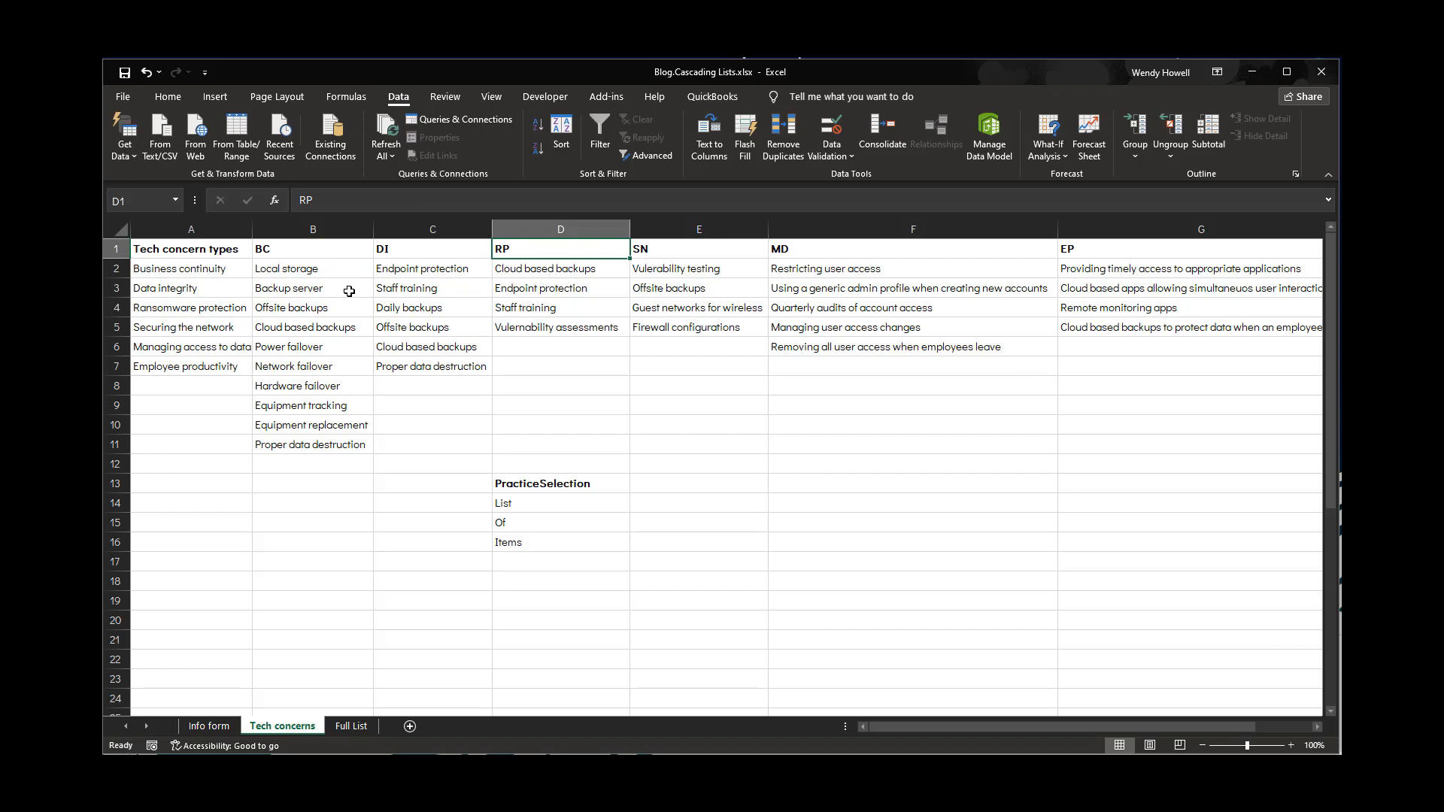
click(352, 726)
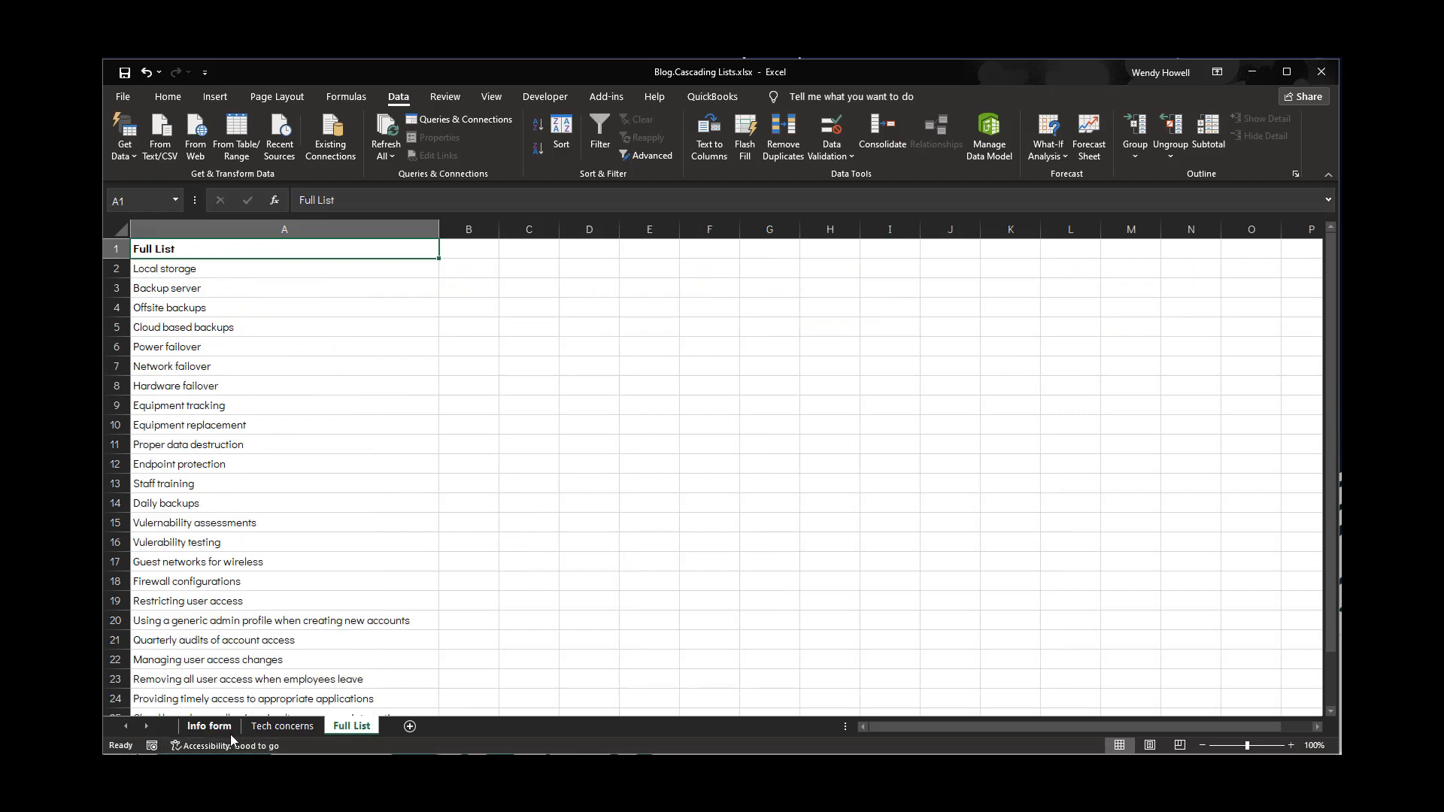
click(265, 729)
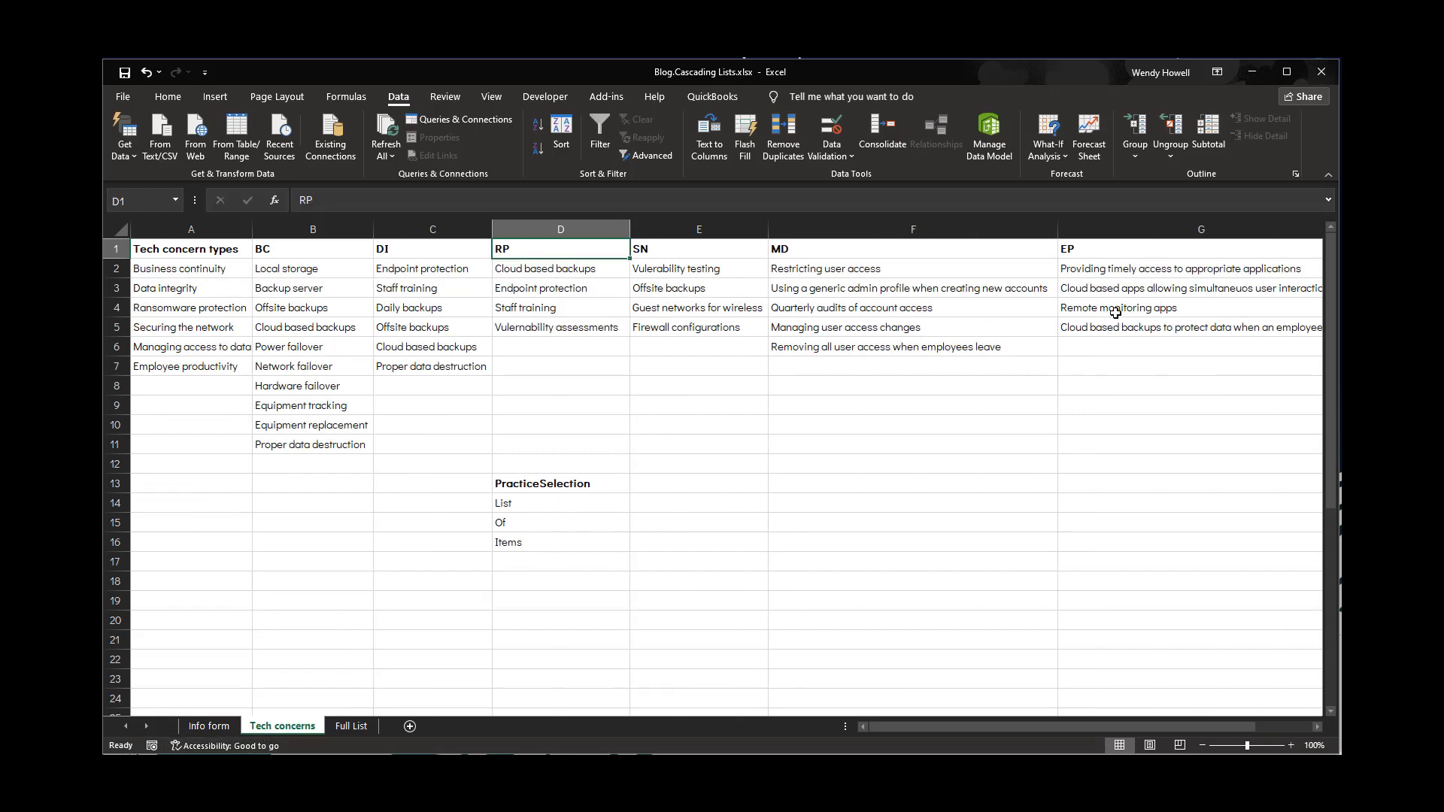
click(197, 272)
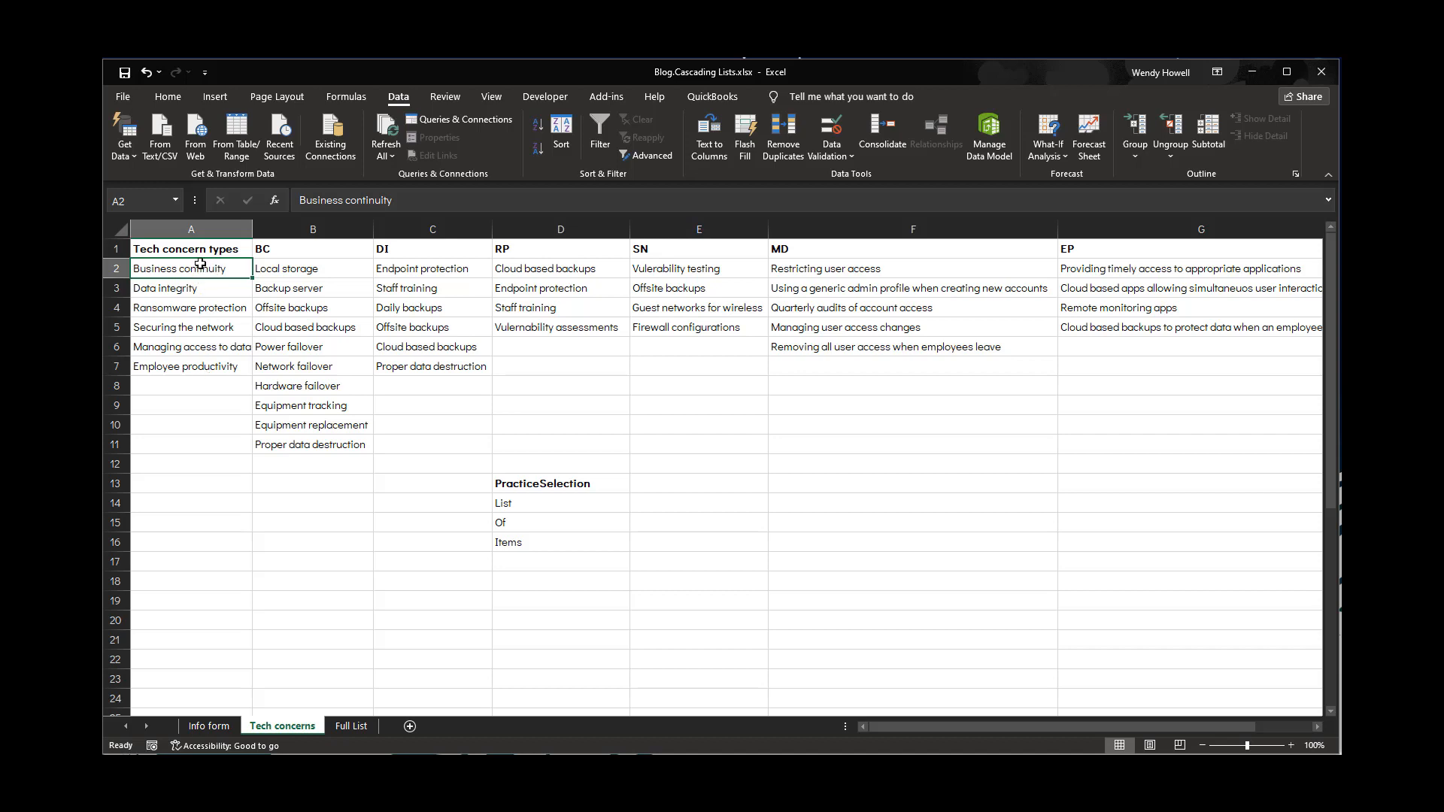
Apply list data validation to cells E2:E20 on Info form with source 'Tech concerns'!$A$2:$A$7
click(209, 726)
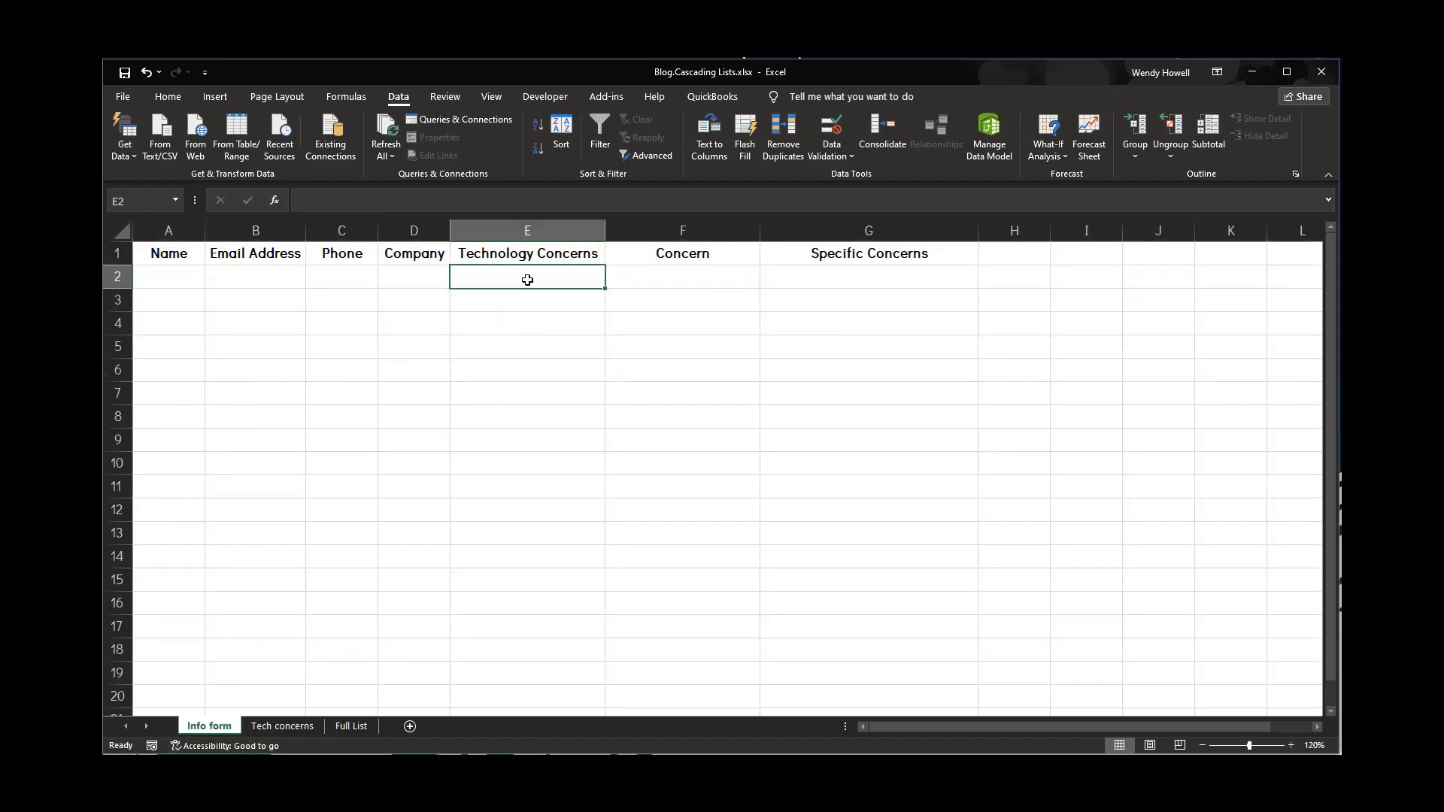
drag(527, 280, 557, 688)
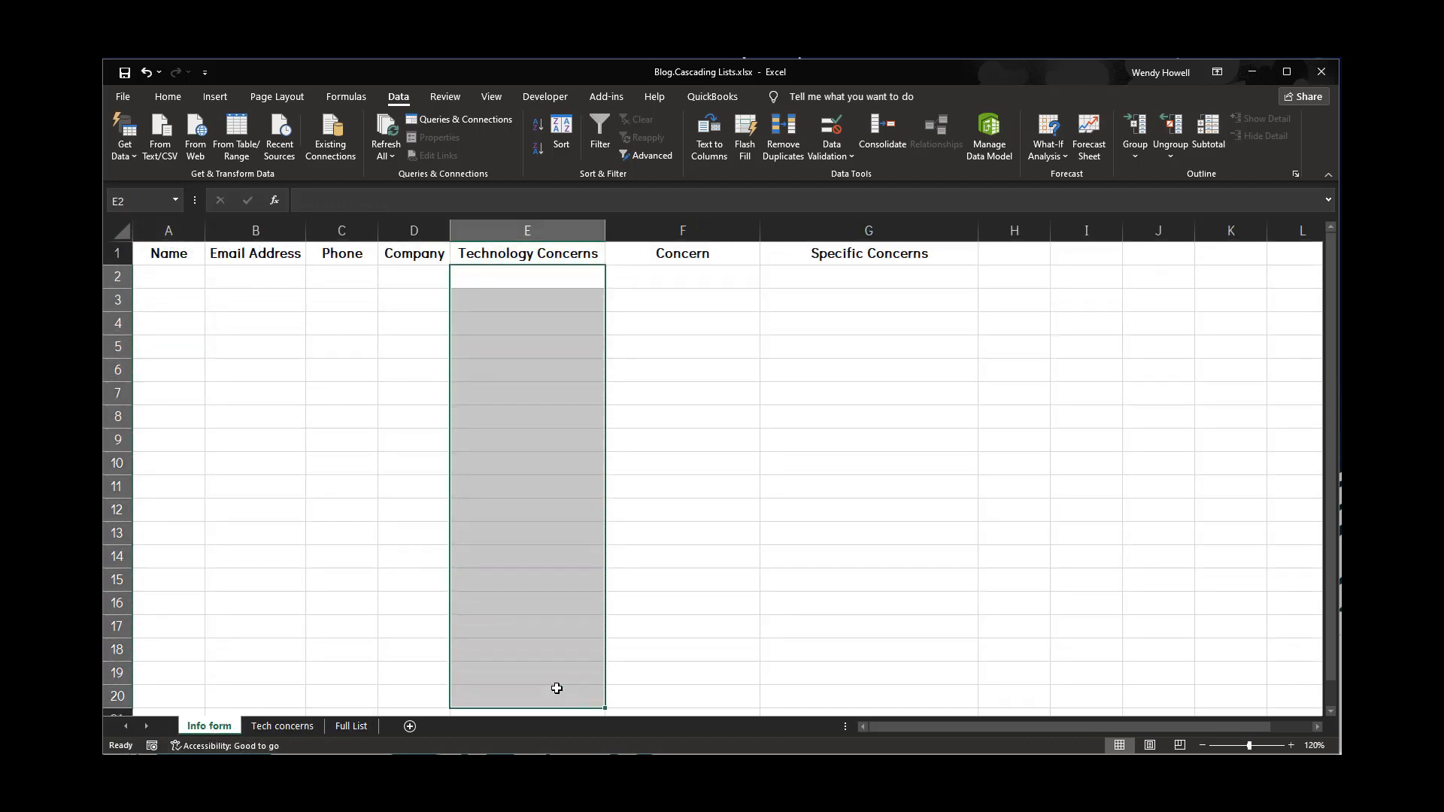
click(834, 158)
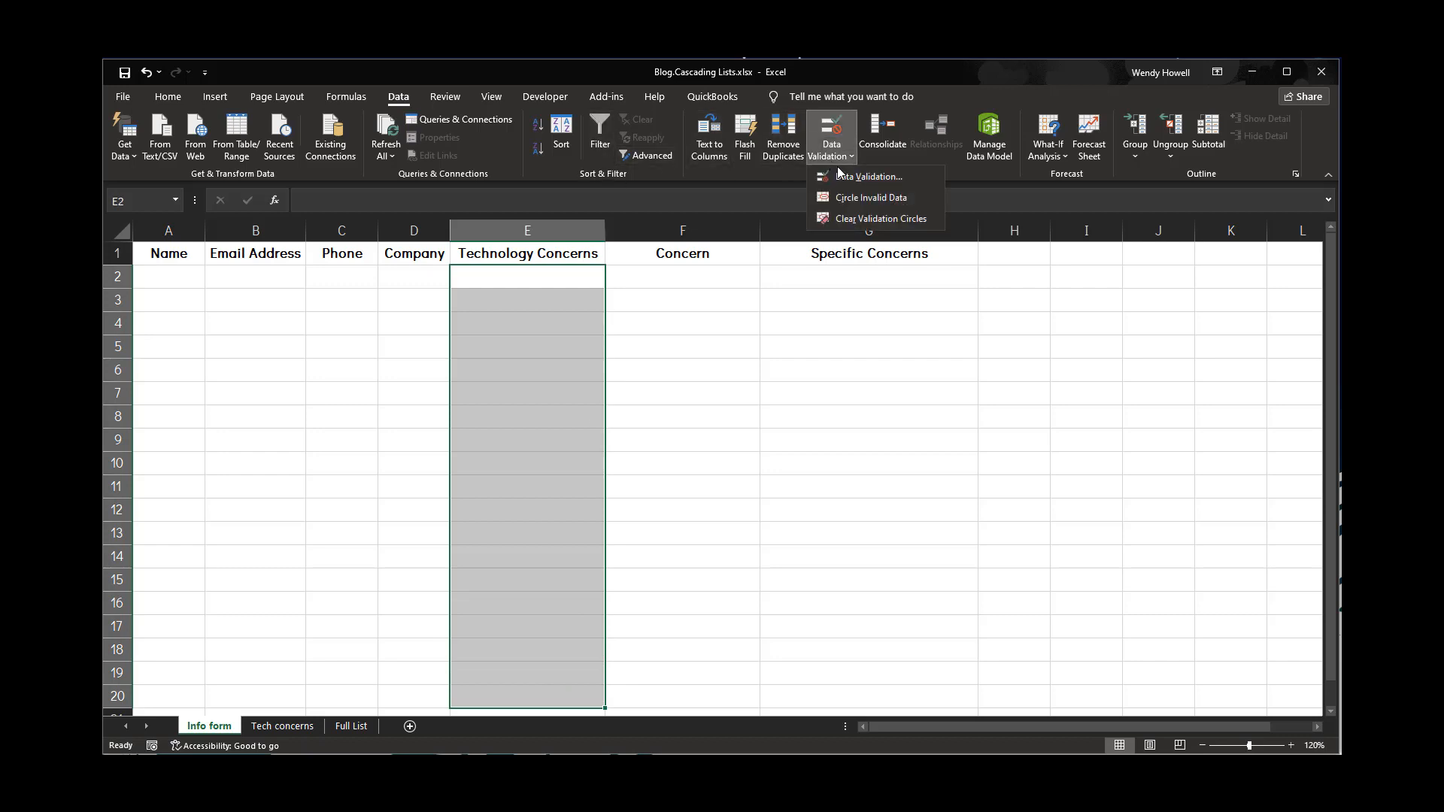
click(869, 176)
click(636, 507)
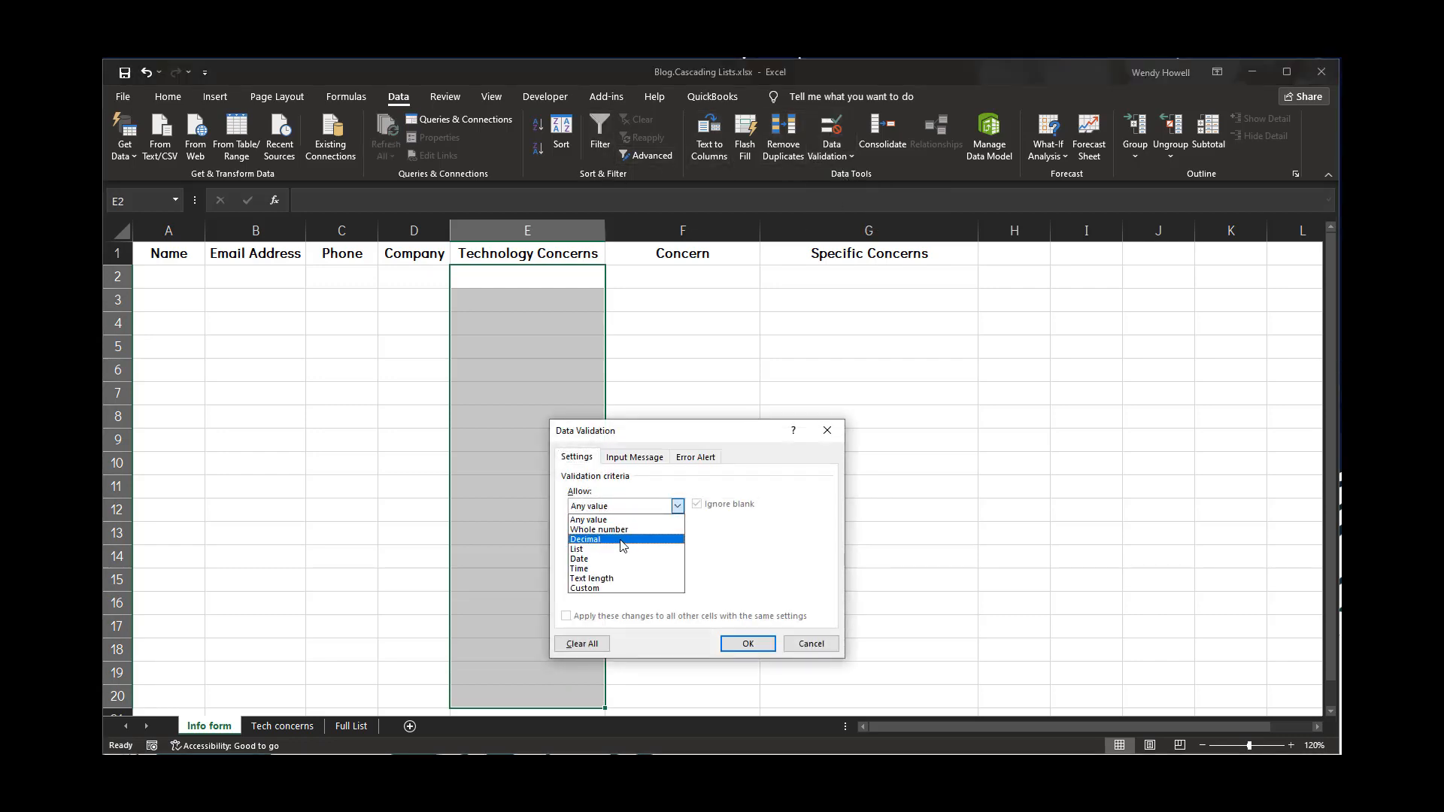
click(623, 550)
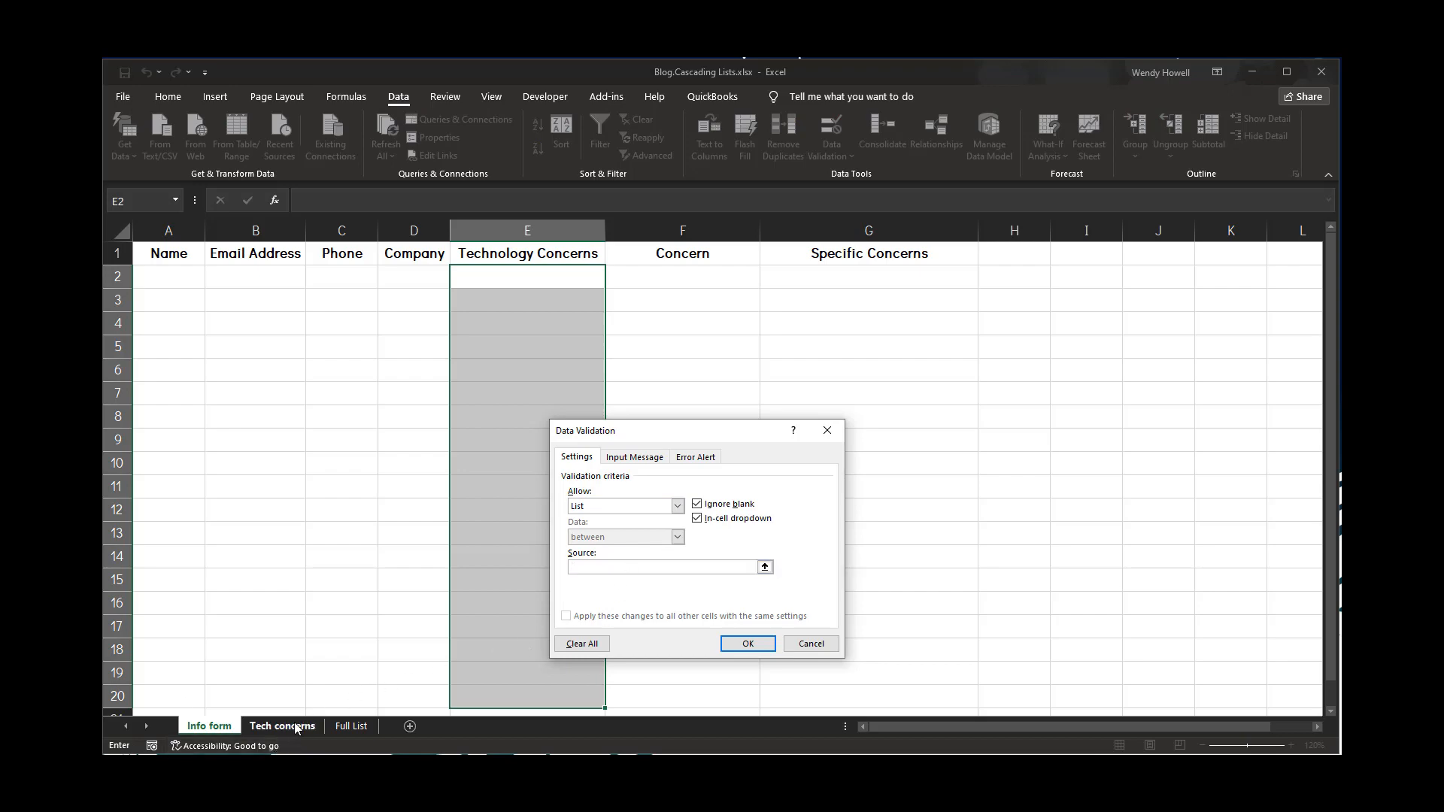
click(296, 727)
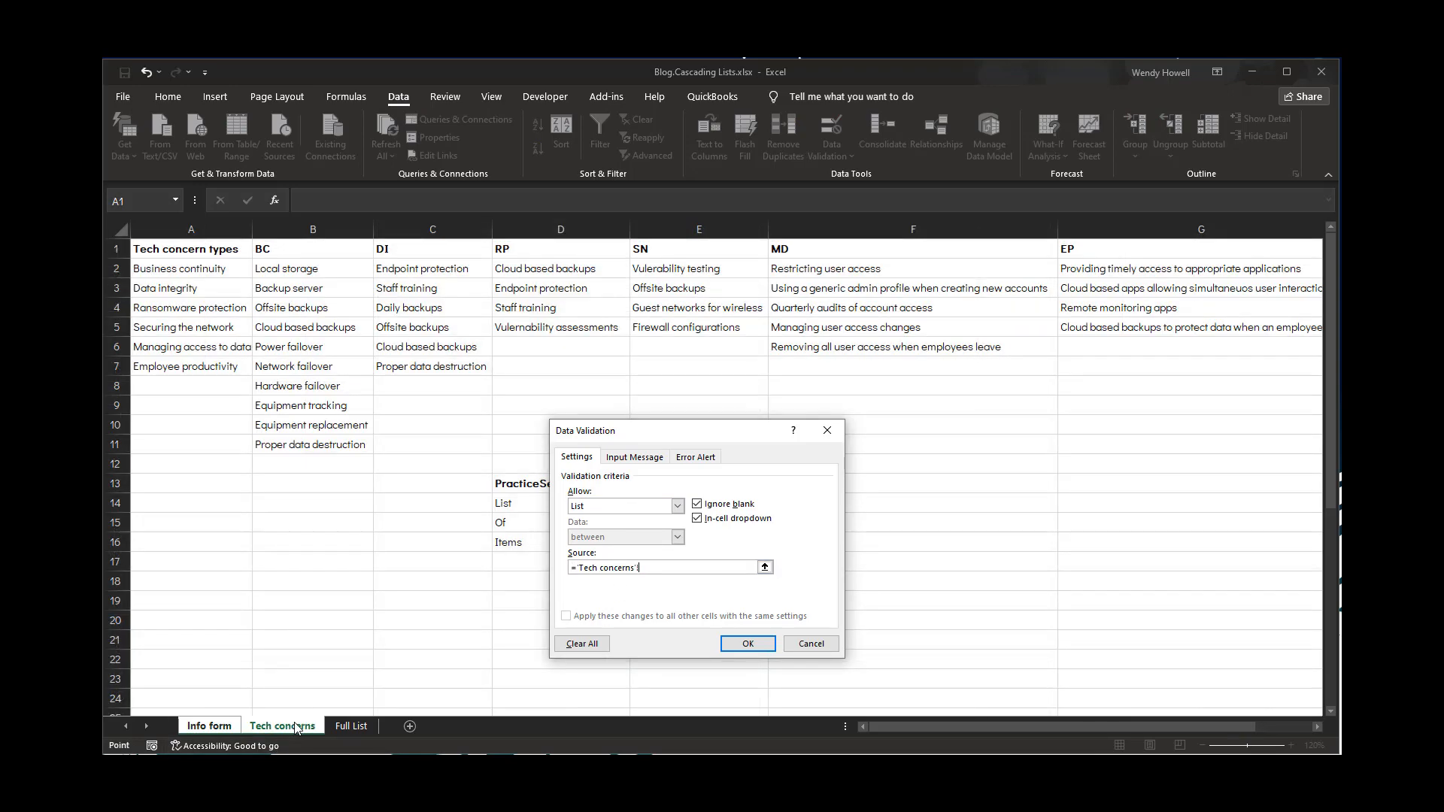
click(204, 271)
drag(204, 270, 201, 369)
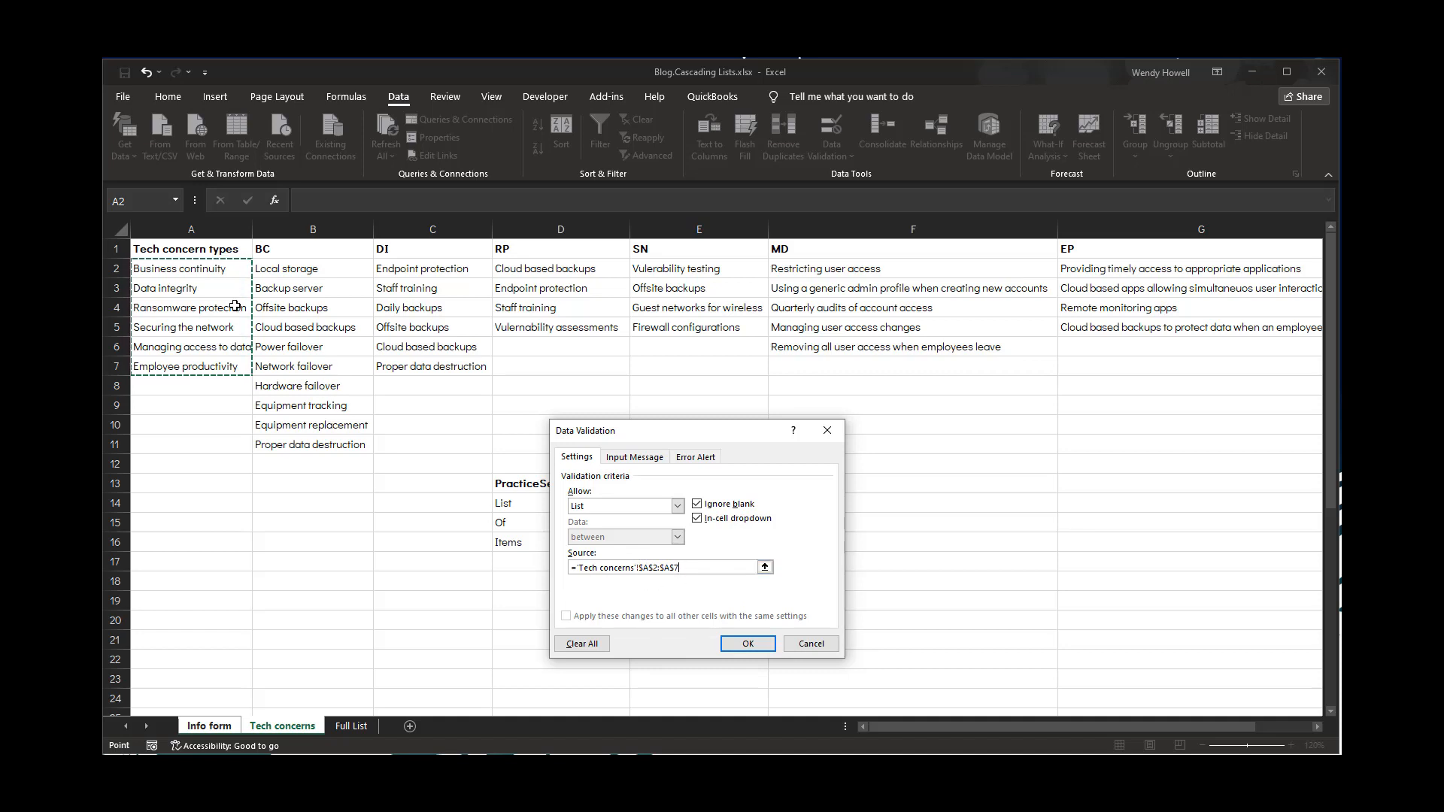
click(744, 645)
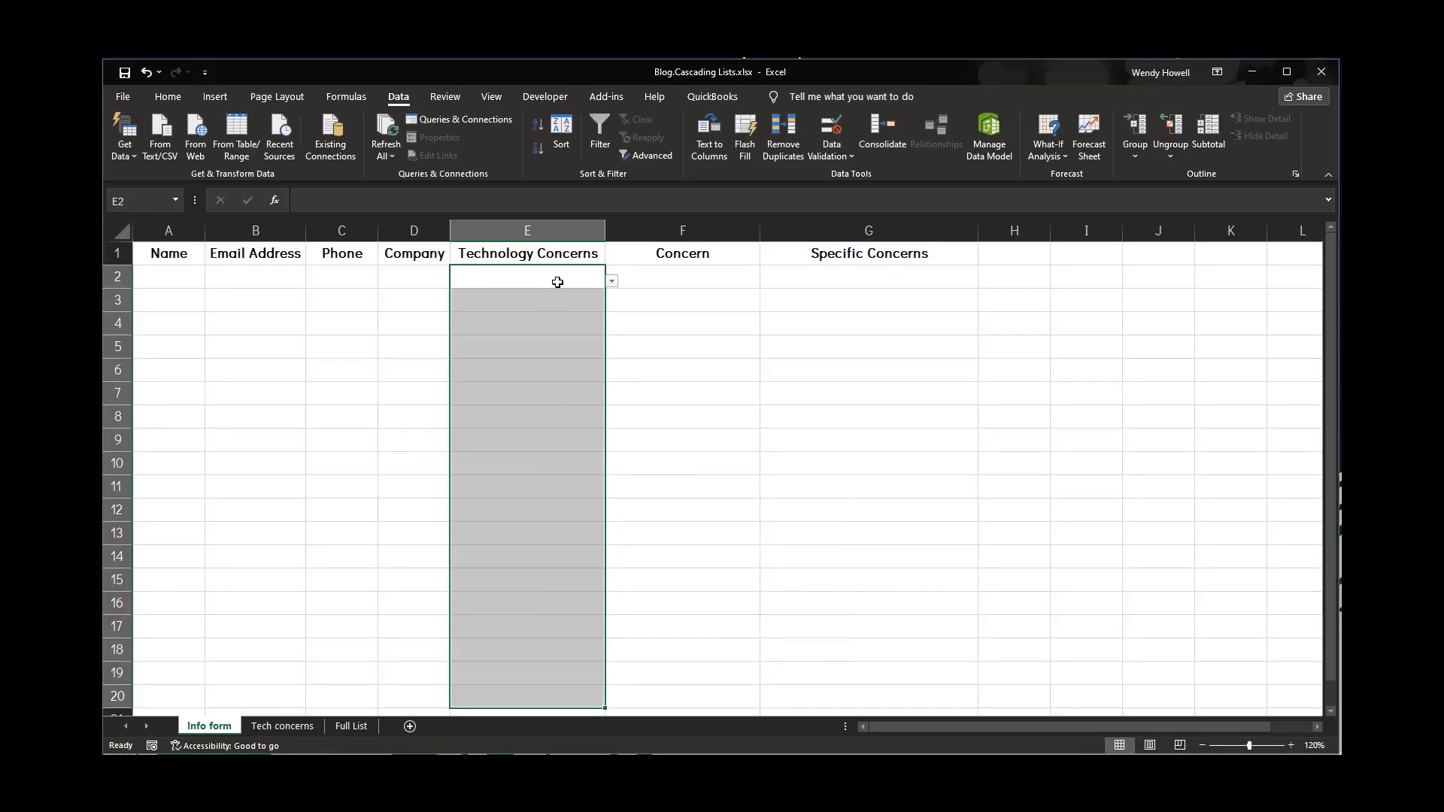
Test the new dropdown by picking Ransomware protection in cell E6
click(591, 280)
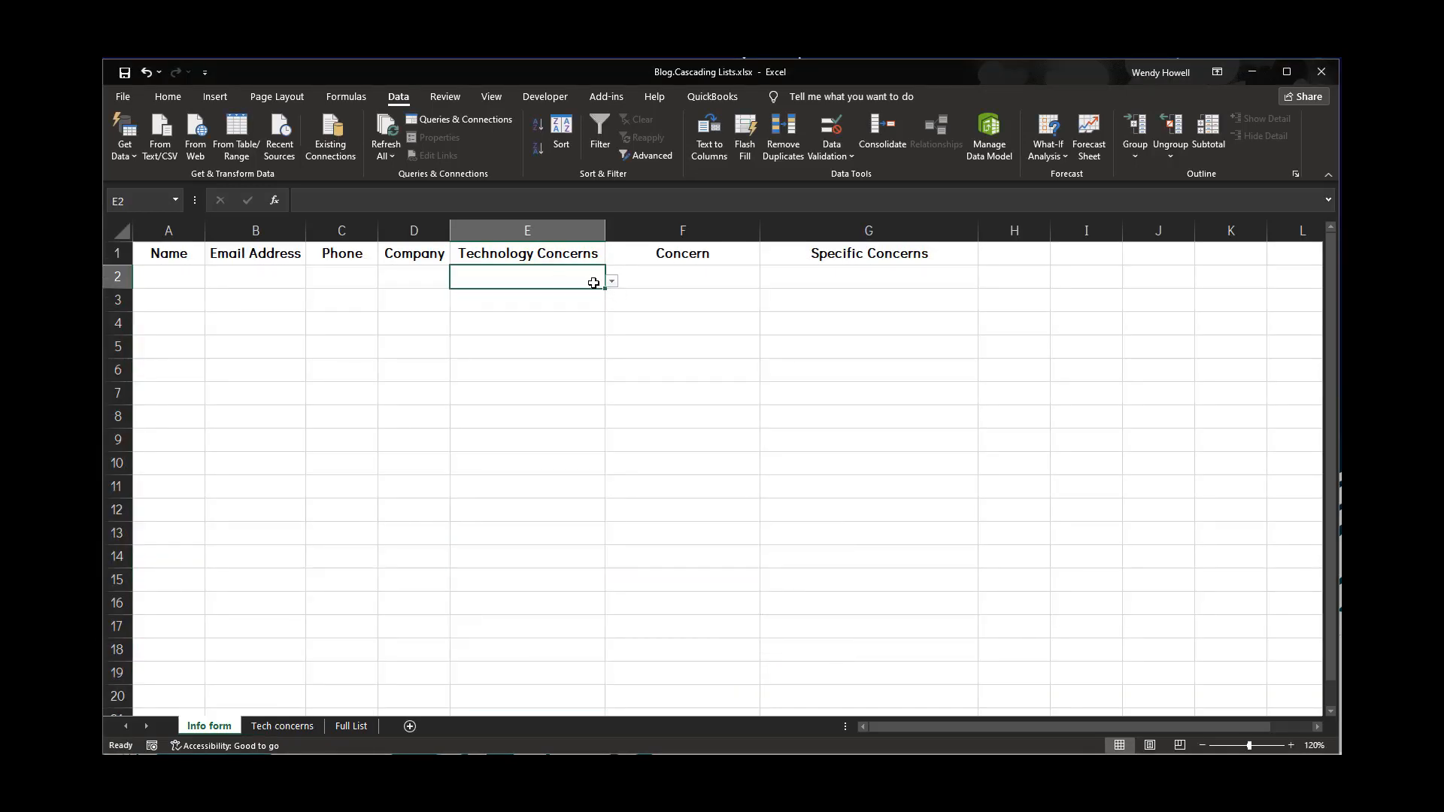
click(527, 369)
click(612, 376)
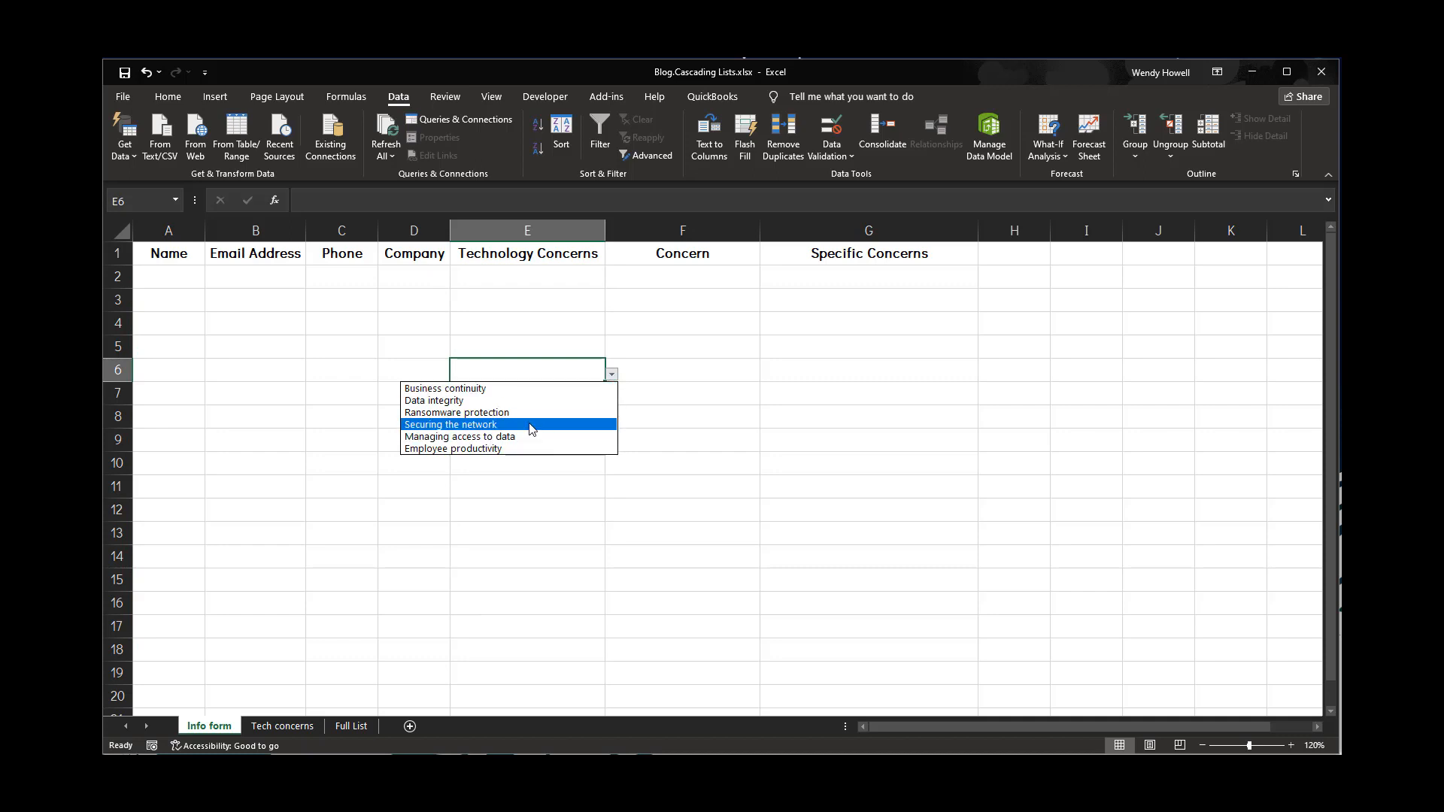
key(Escape)
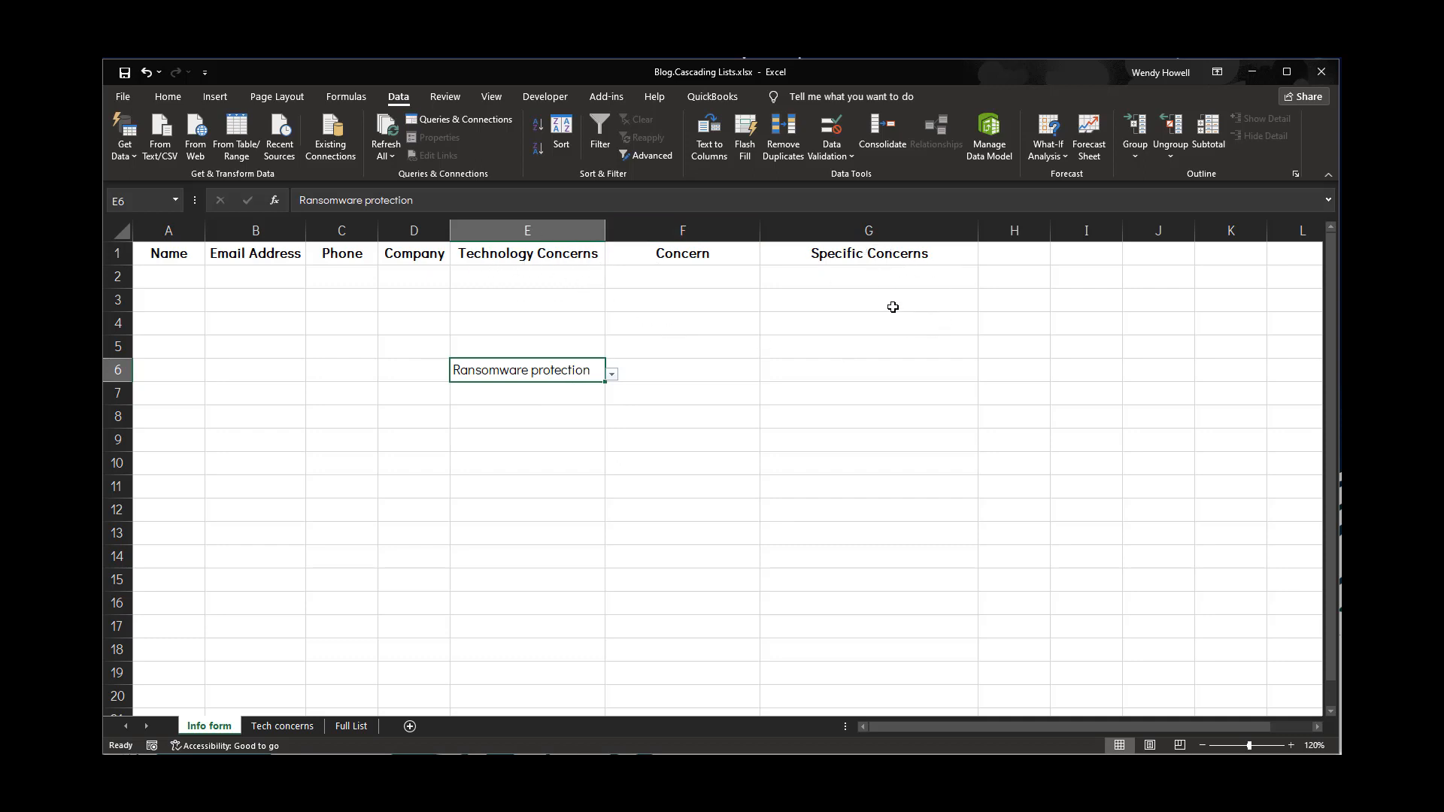
click(903, 338)
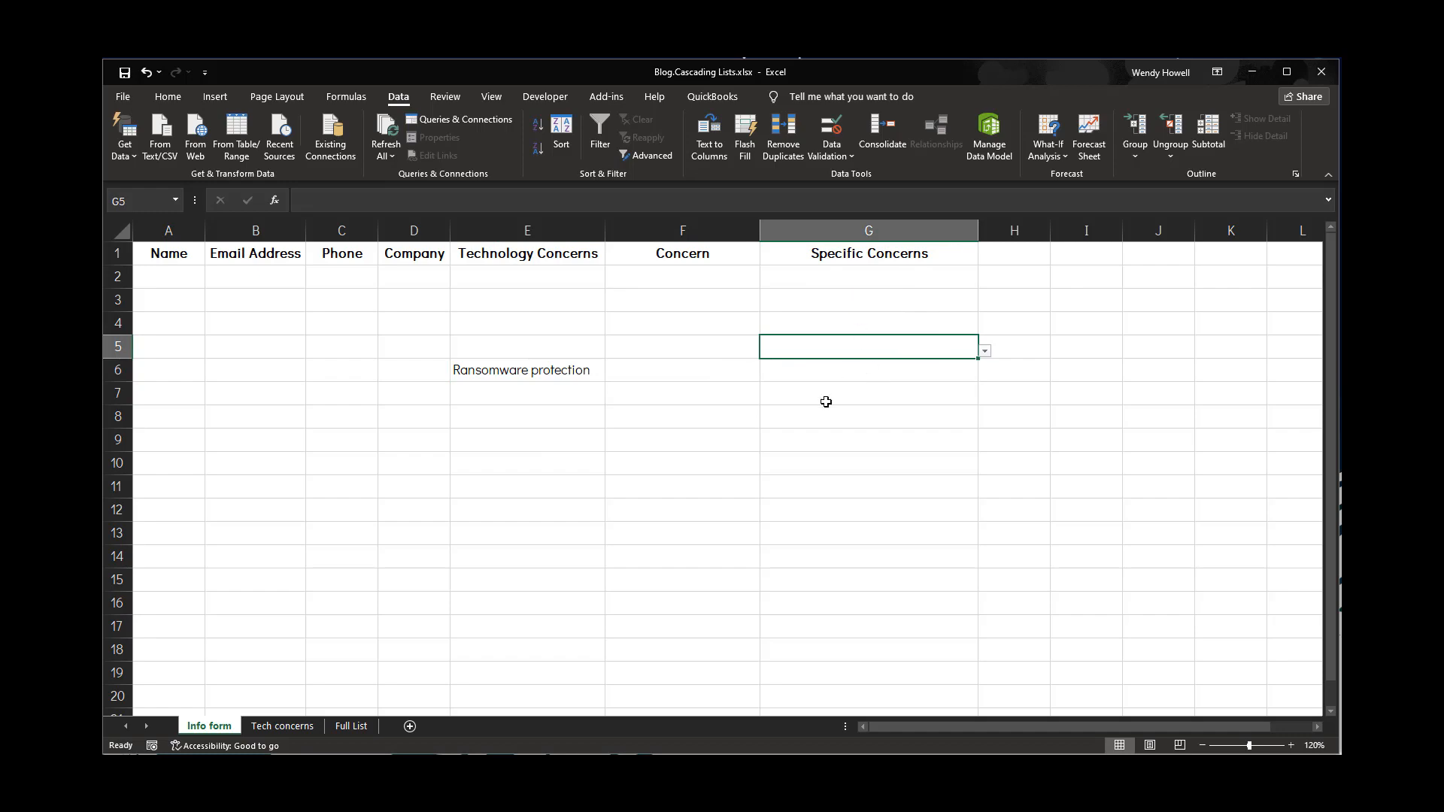
click(646, 272)
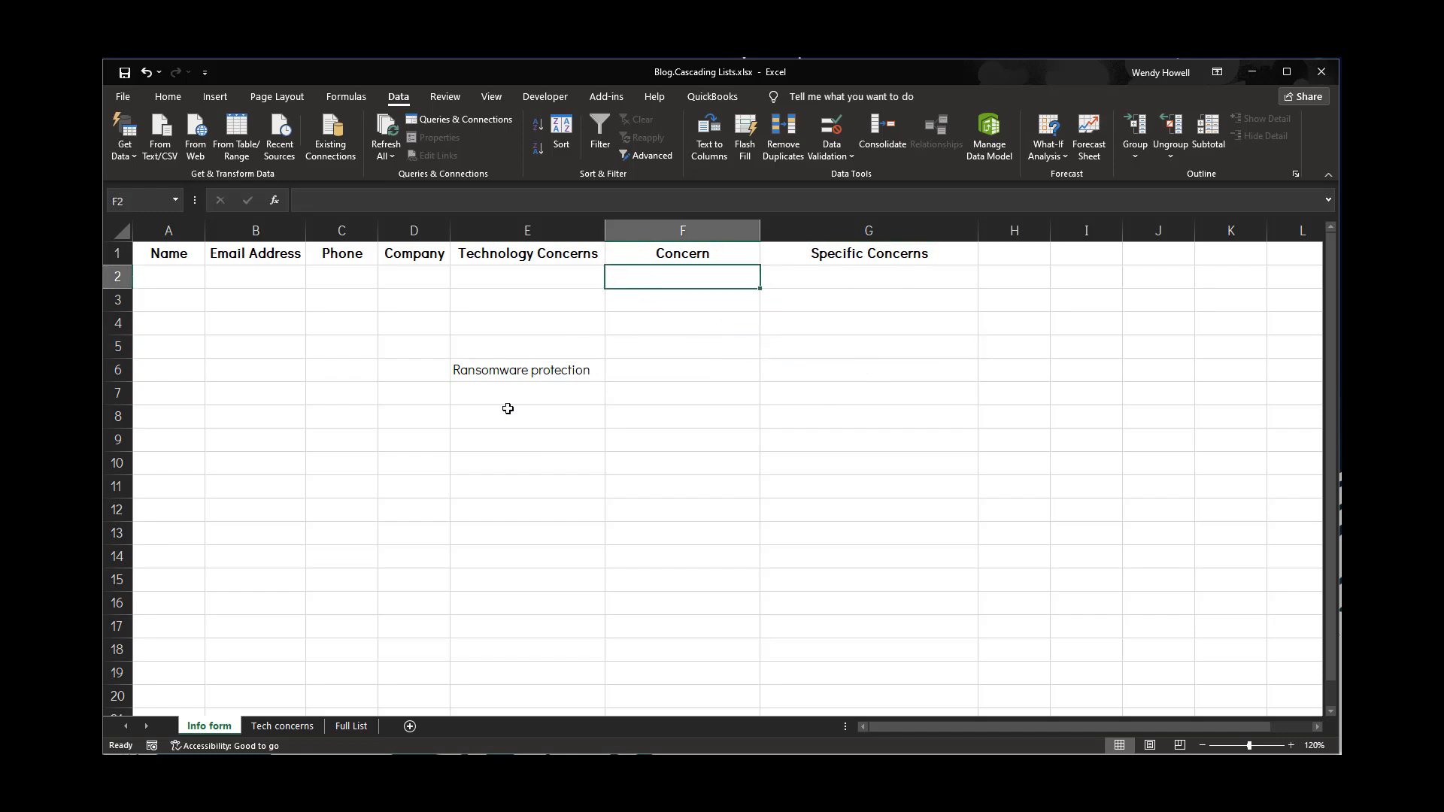
Create named ranges from the top row of B1:G11 on Tech concerns, with only the top row option checked
click(305, 727)
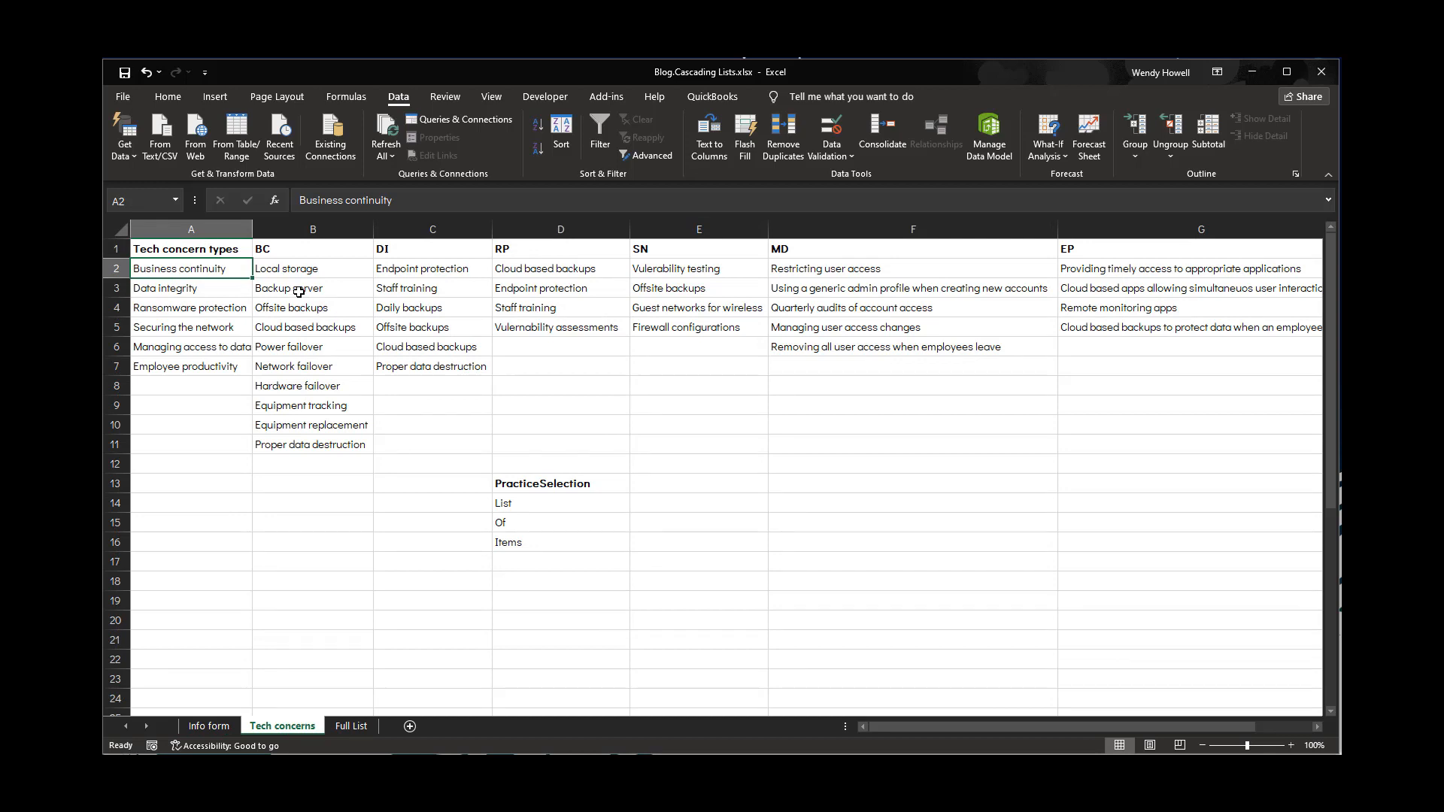
click(278, 265)
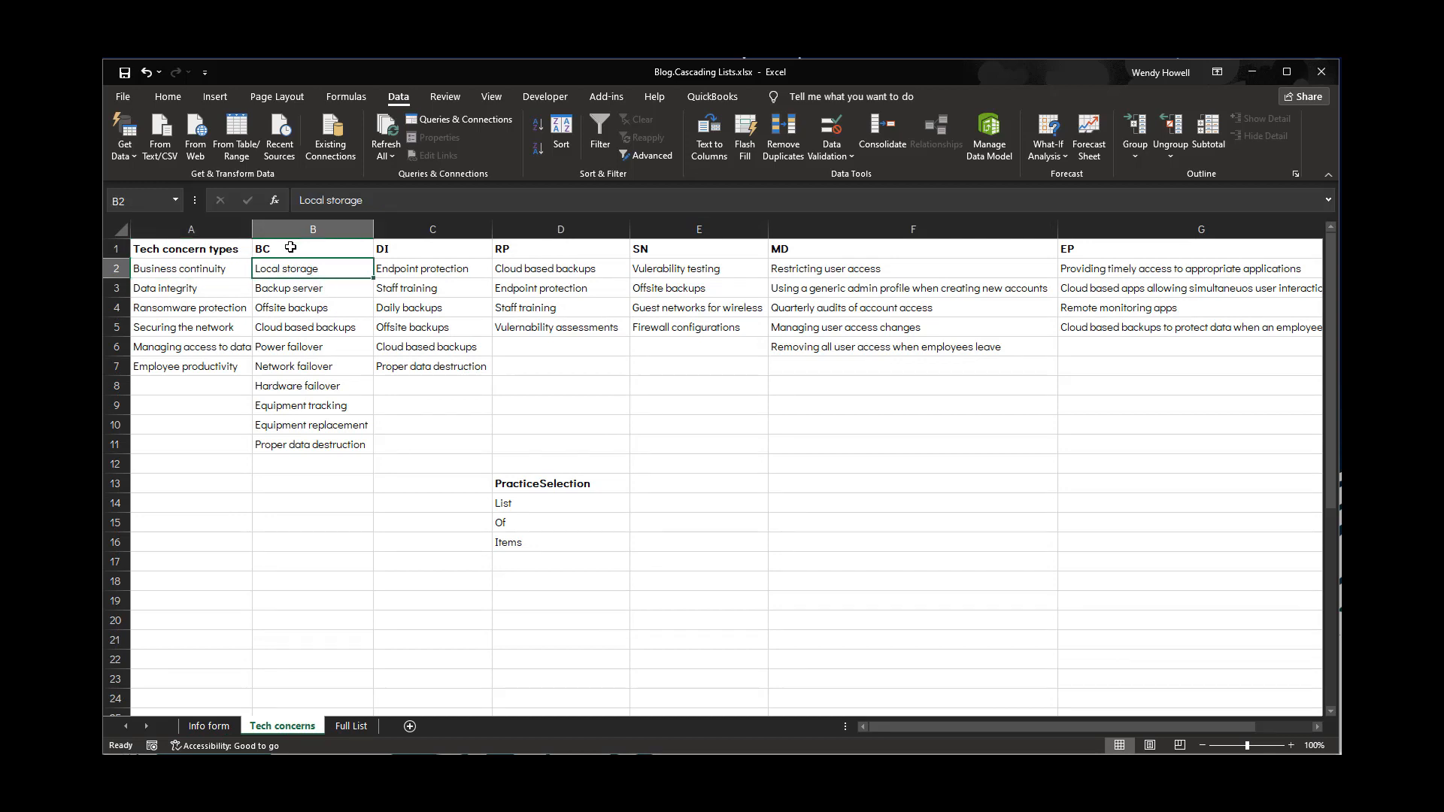
drag(292, 248, 1102, 436)
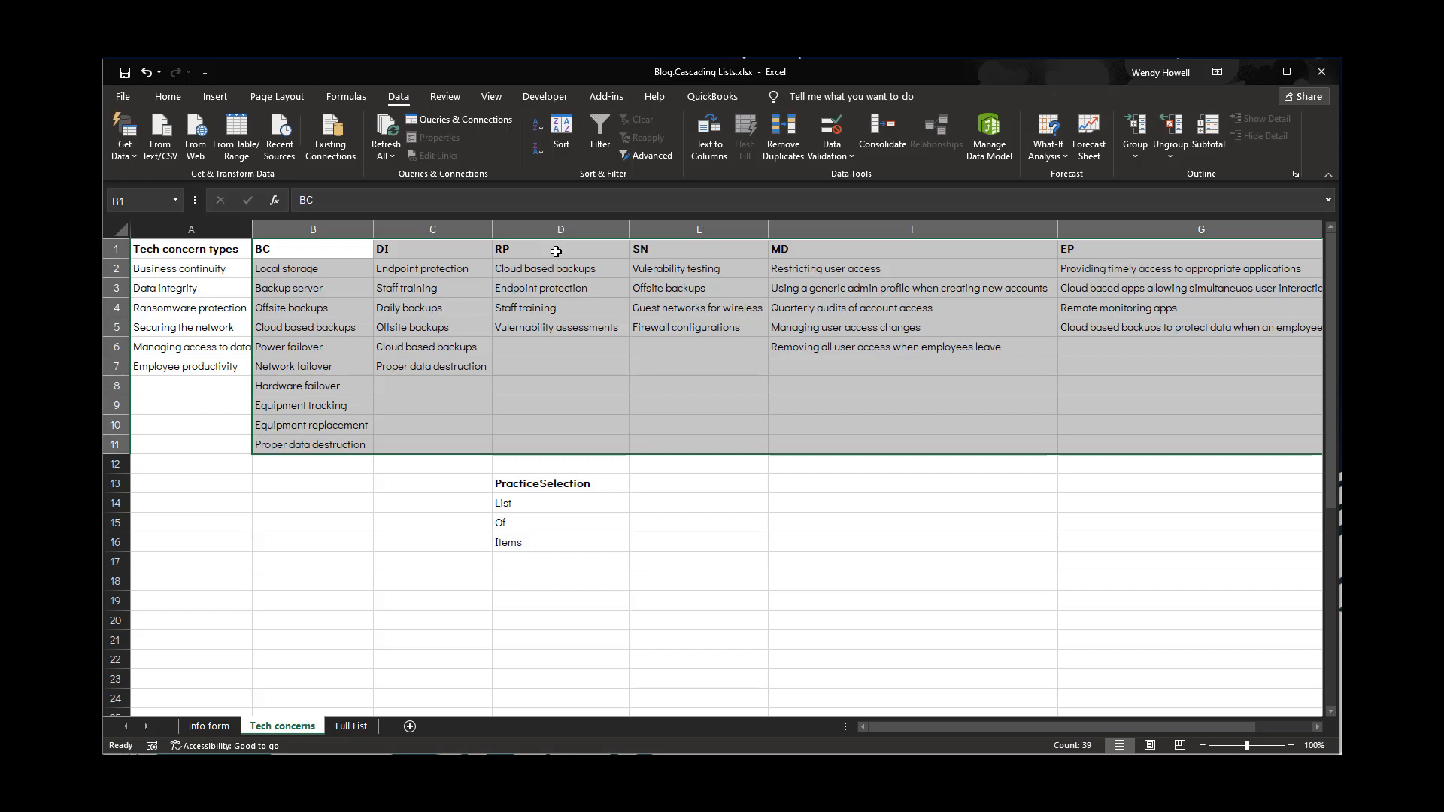
click(347, 96)
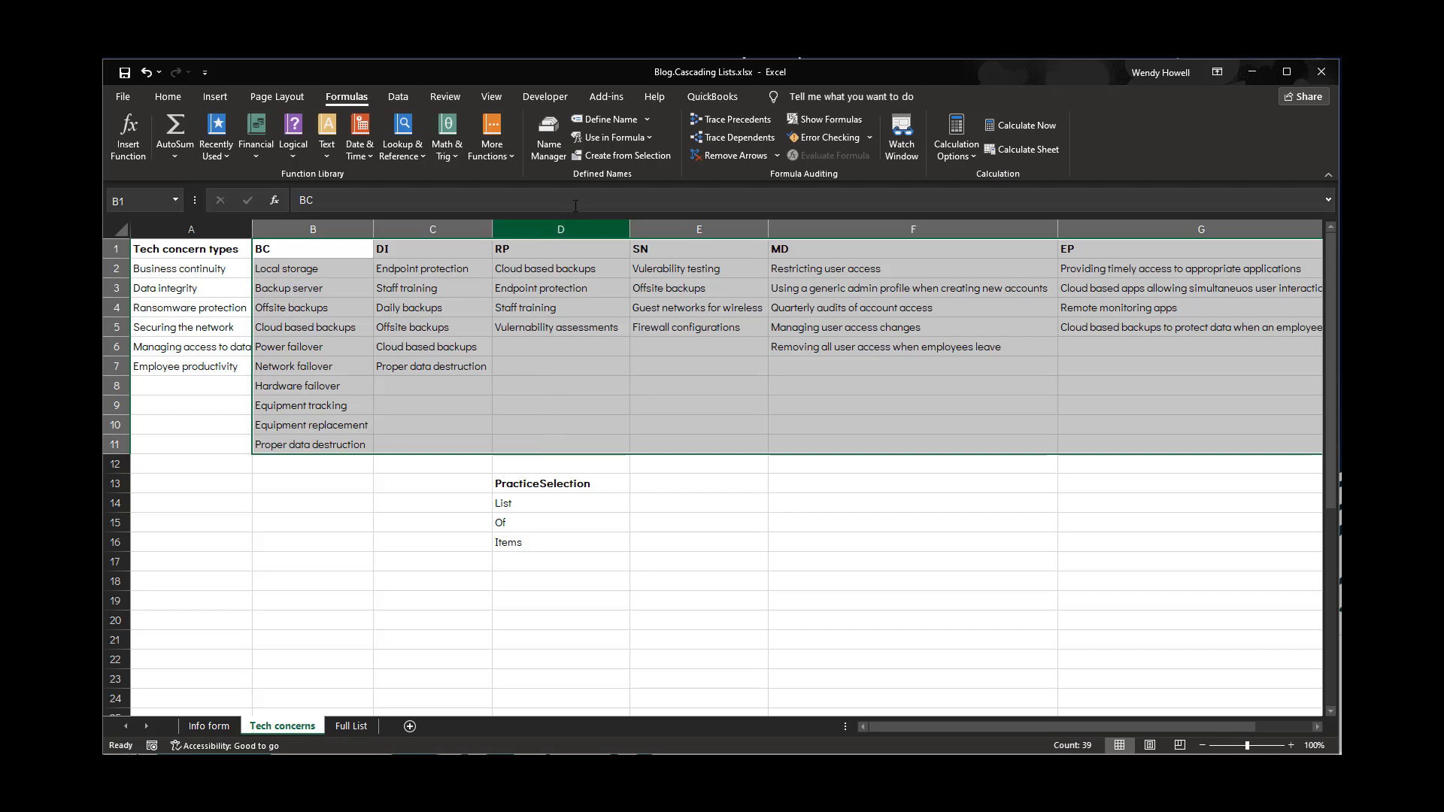
click(606, 158)
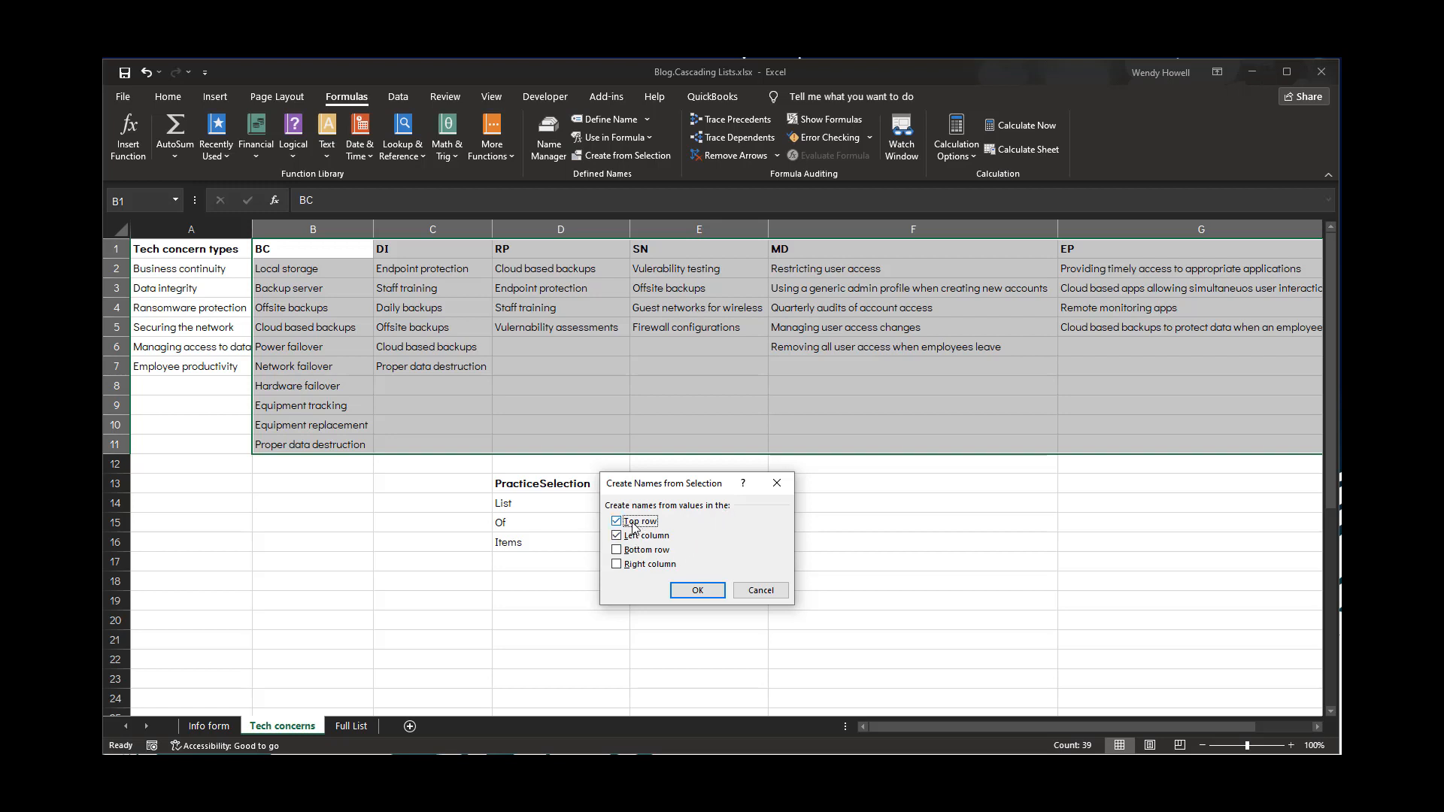
click(621, 536)
click(697, 591)
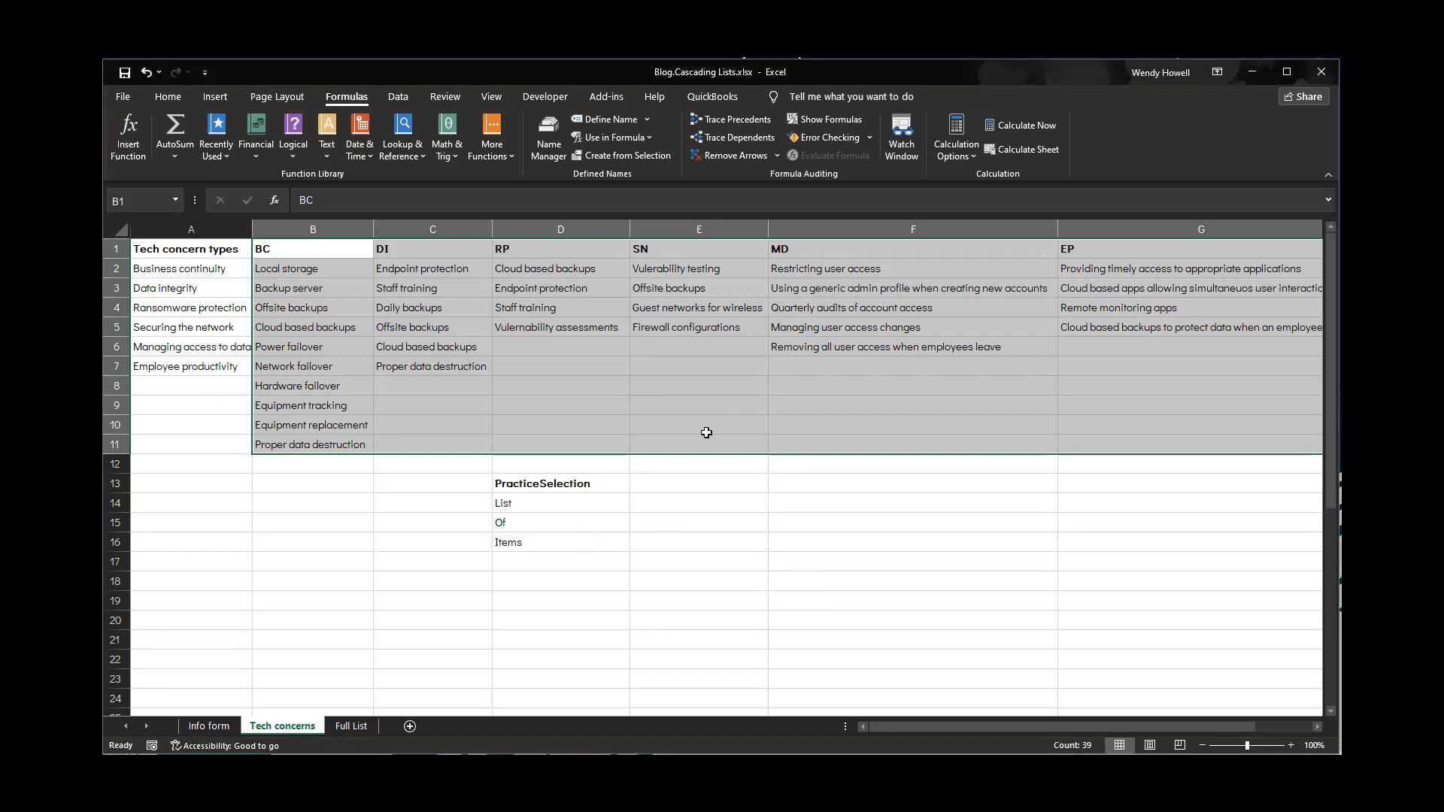
In Name Manager, change the RP name to refer to 'Tech concerns'!$D$2:$D$5 and close the dialog
click(550, 156)
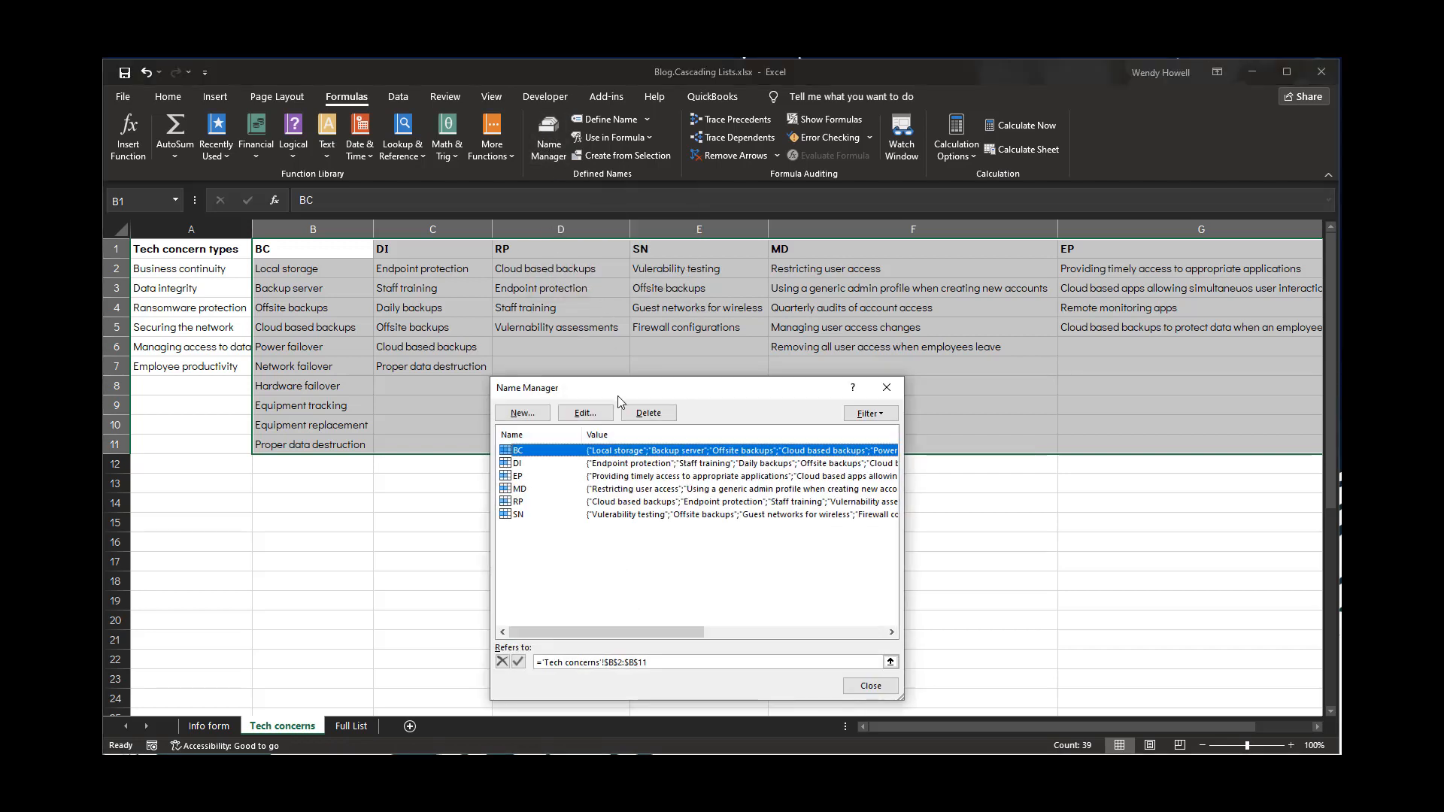
drag(617, 386, 599, 351)
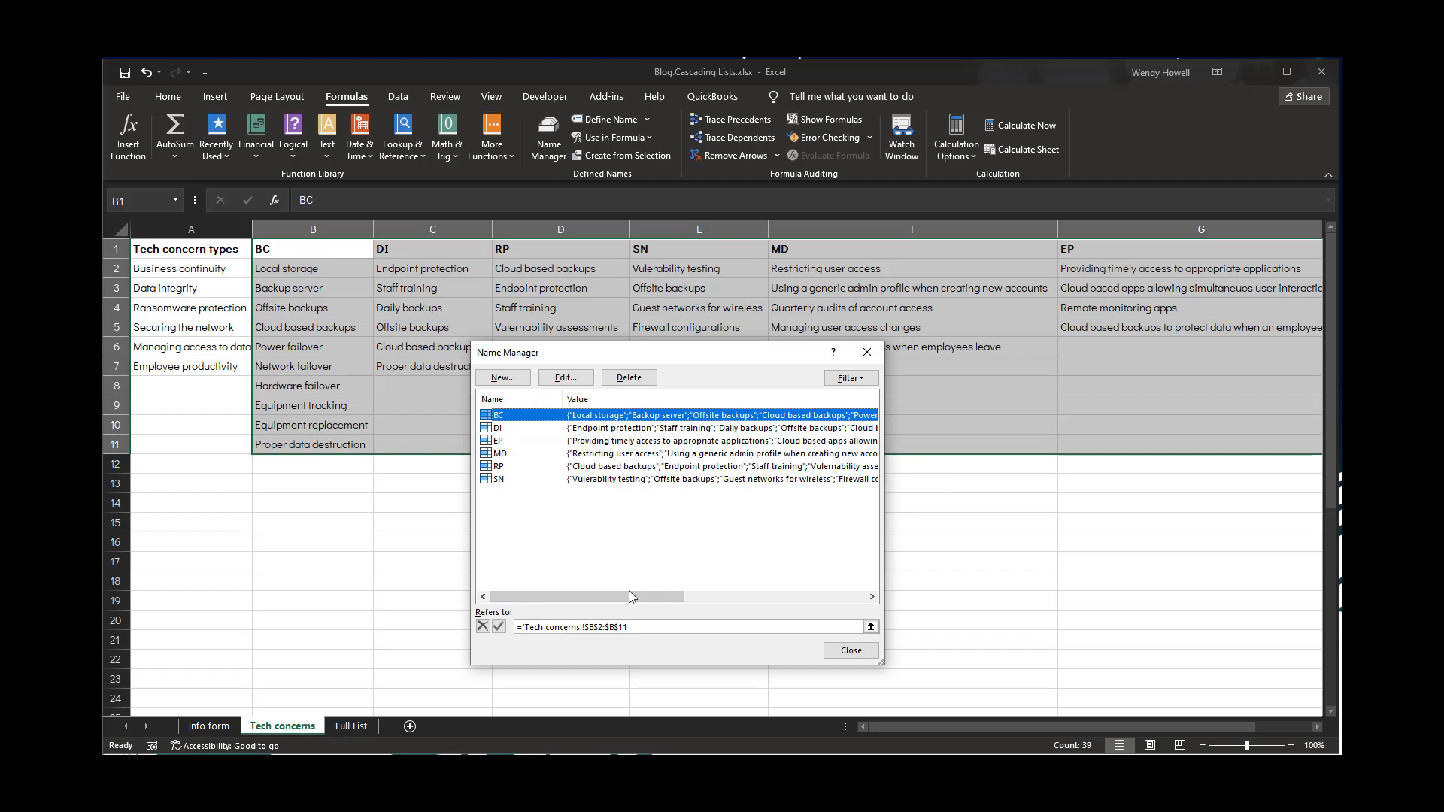
drag(632, 598, 843, 585)
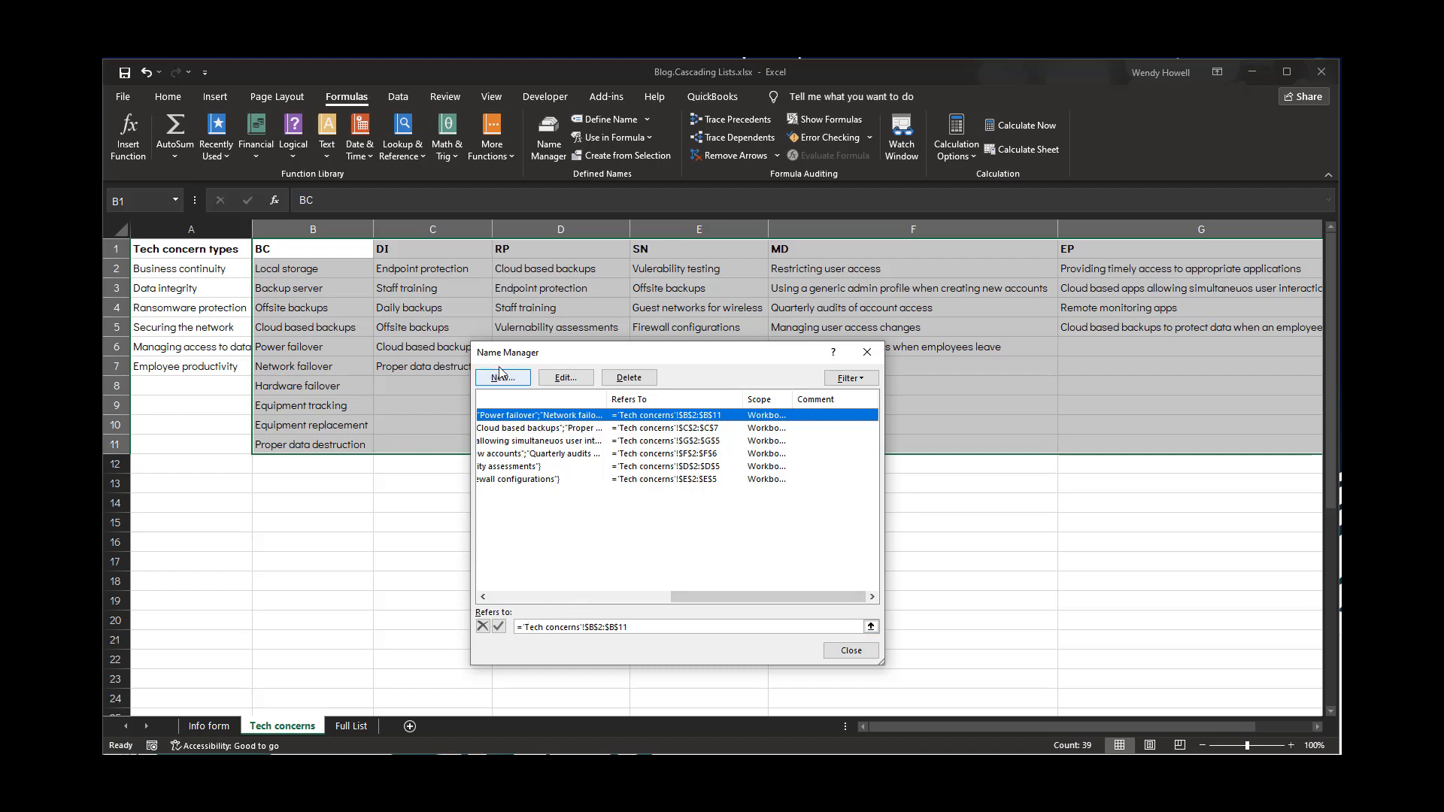
drag(716, 596, 522, 583)
click(519, 466)
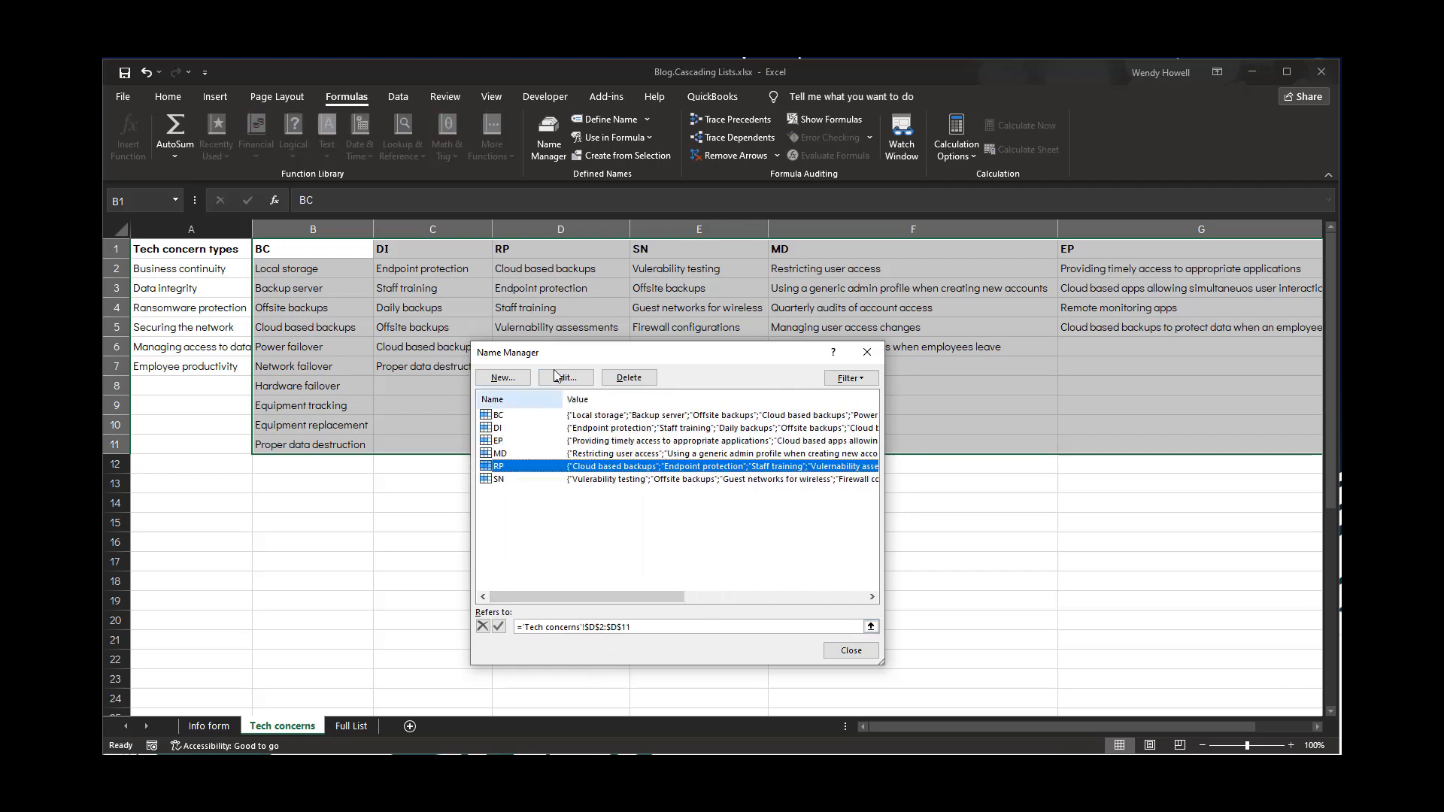
drag(552, 355, 537, 376)
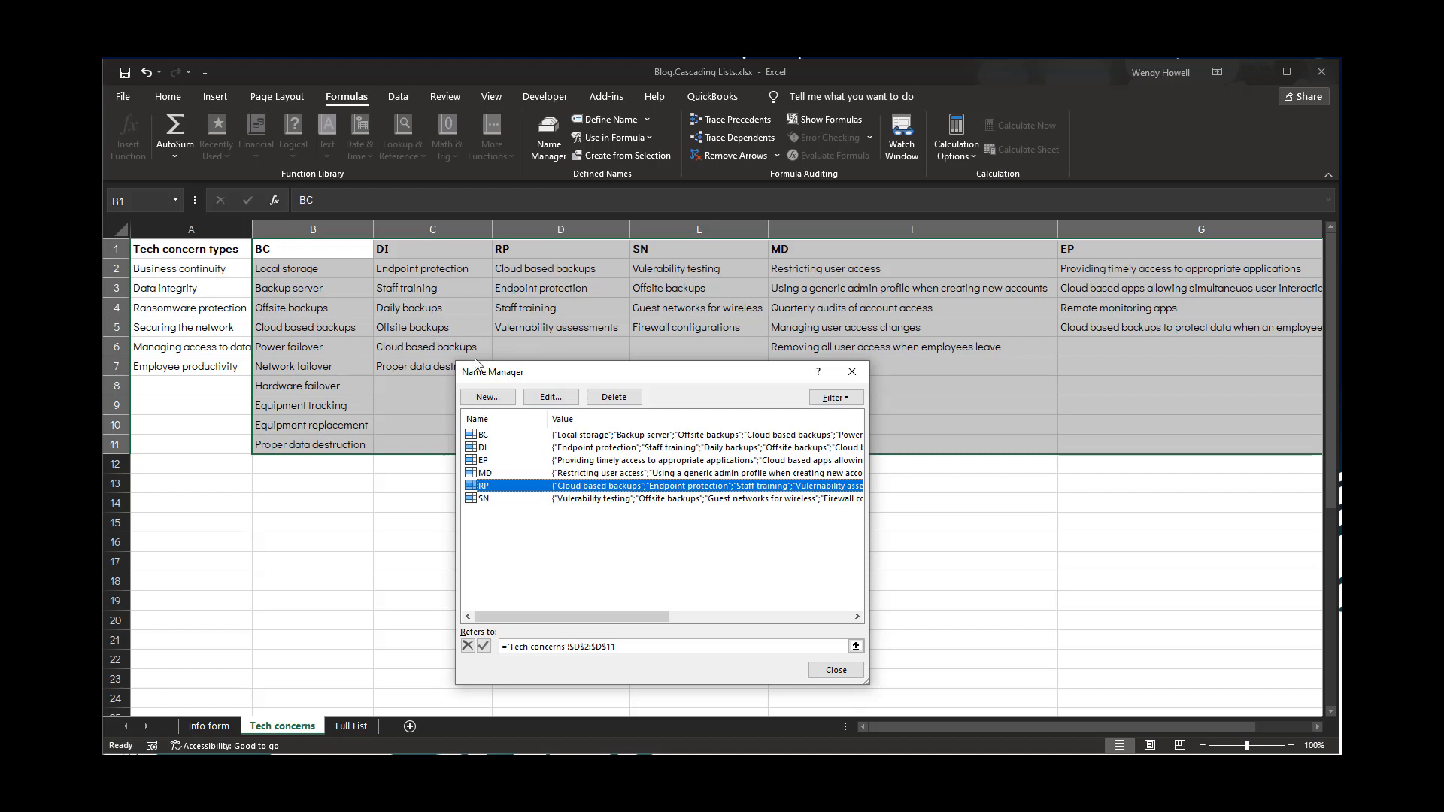
click(629, 646)
key(BackSpace)
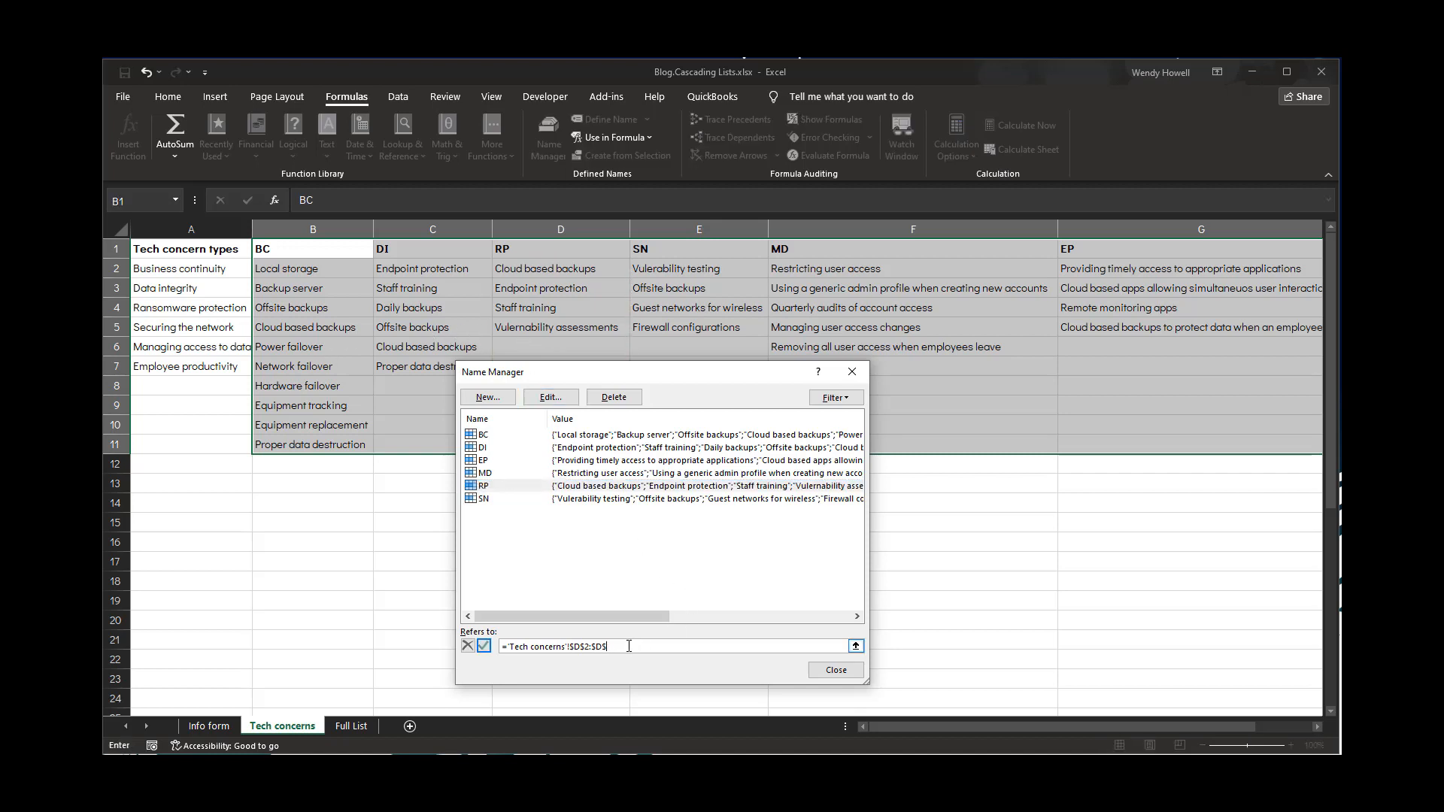
click(484, 646)
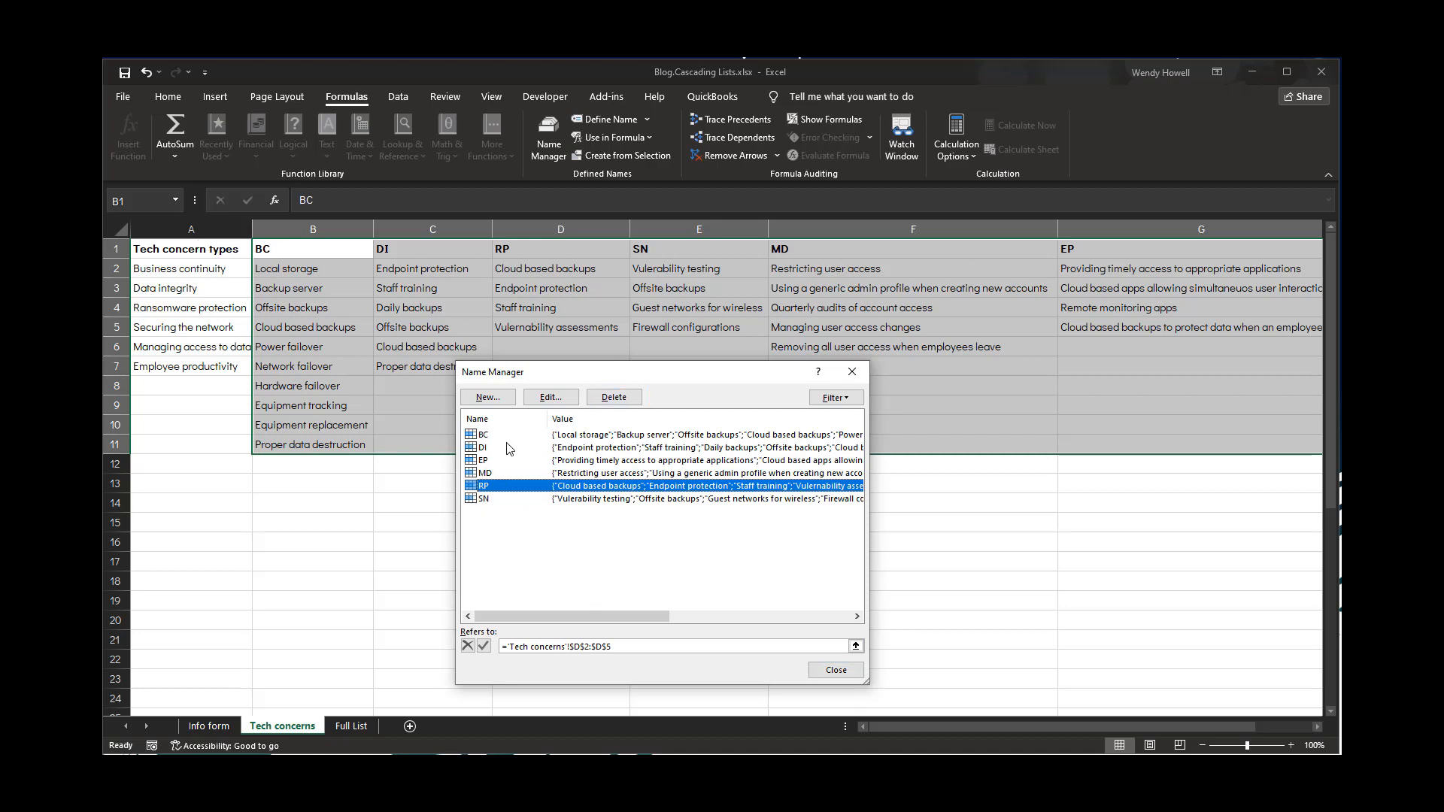
click(836, 671)
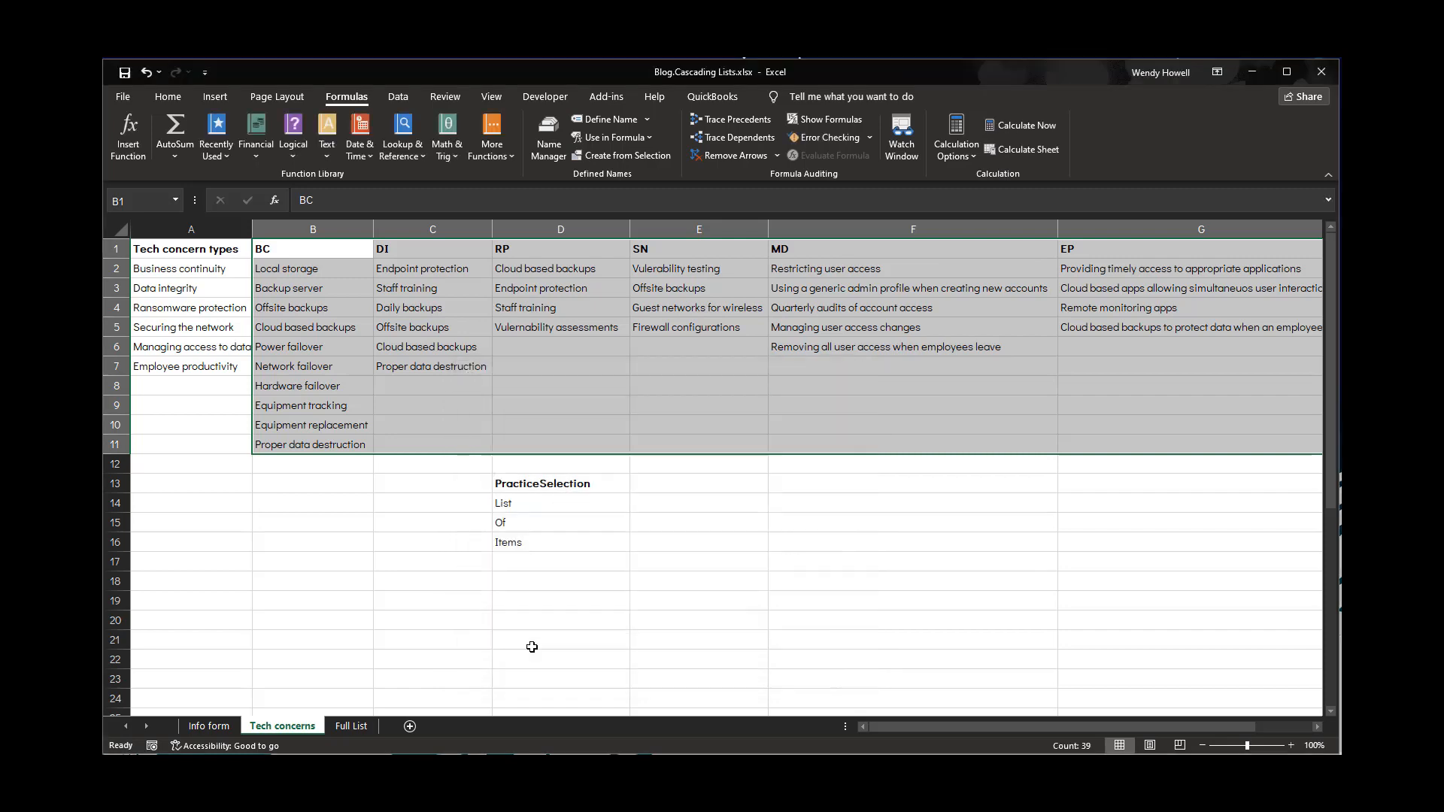
click(211, 727)
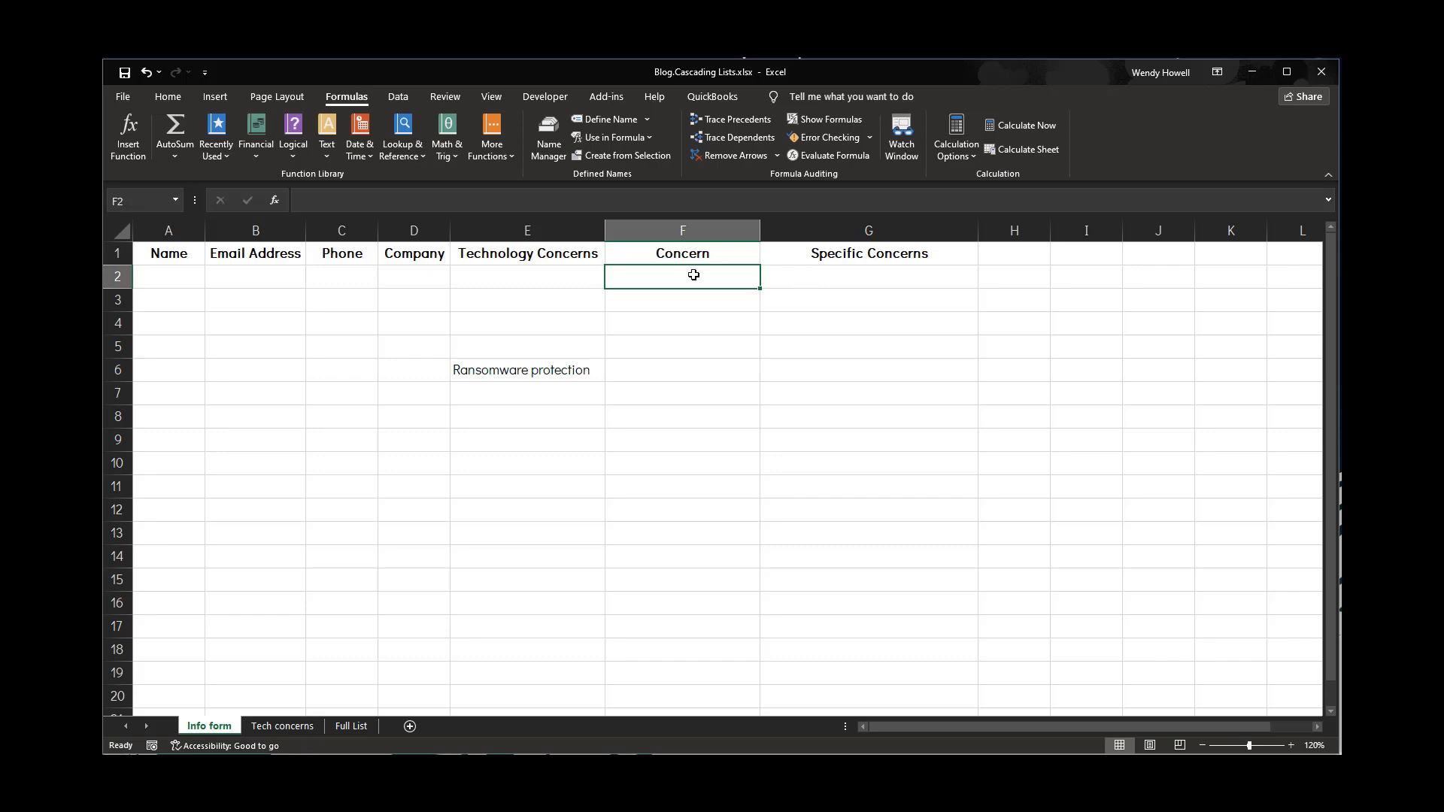
drag(693, 276, 725, 695)
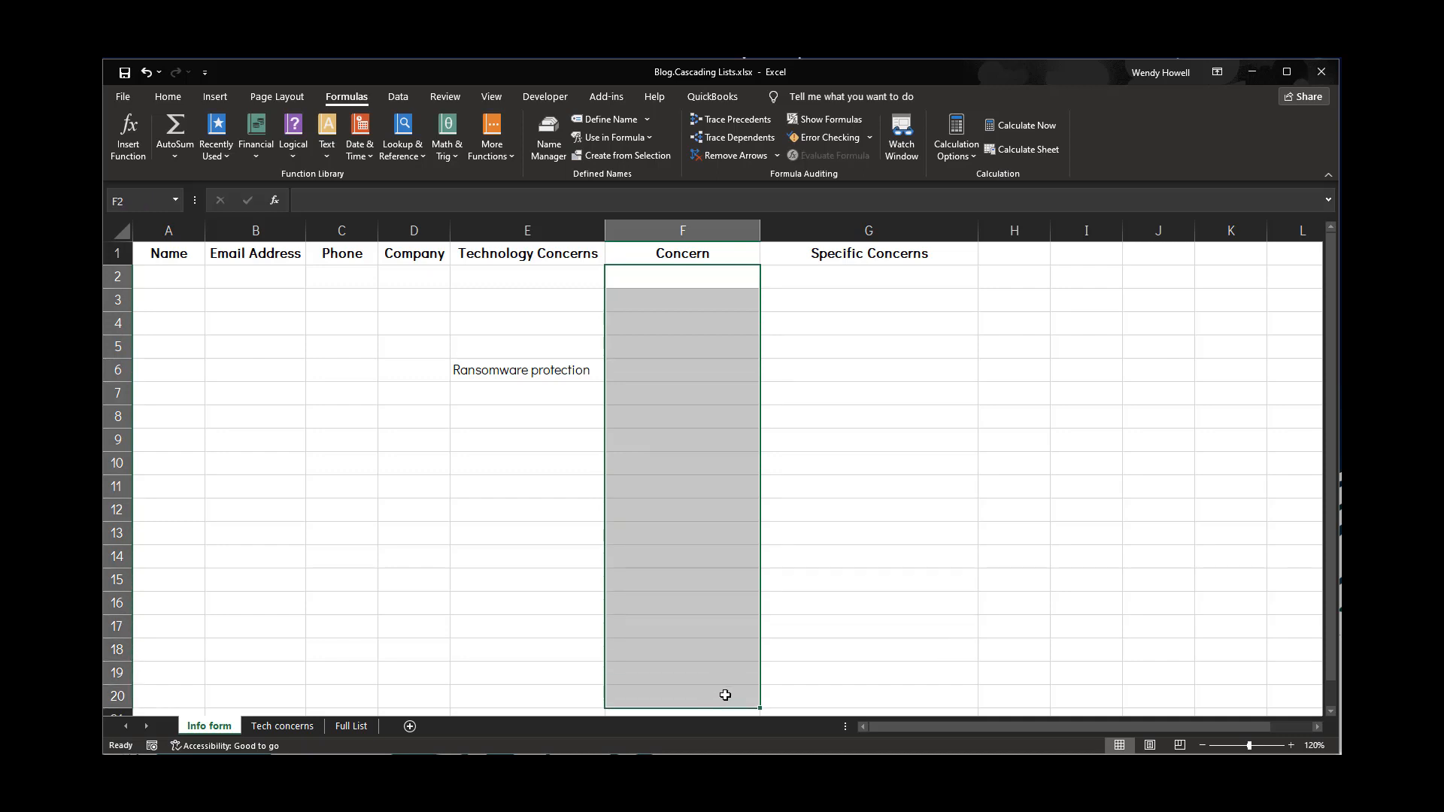
click(383, 98)
click(830, 156)
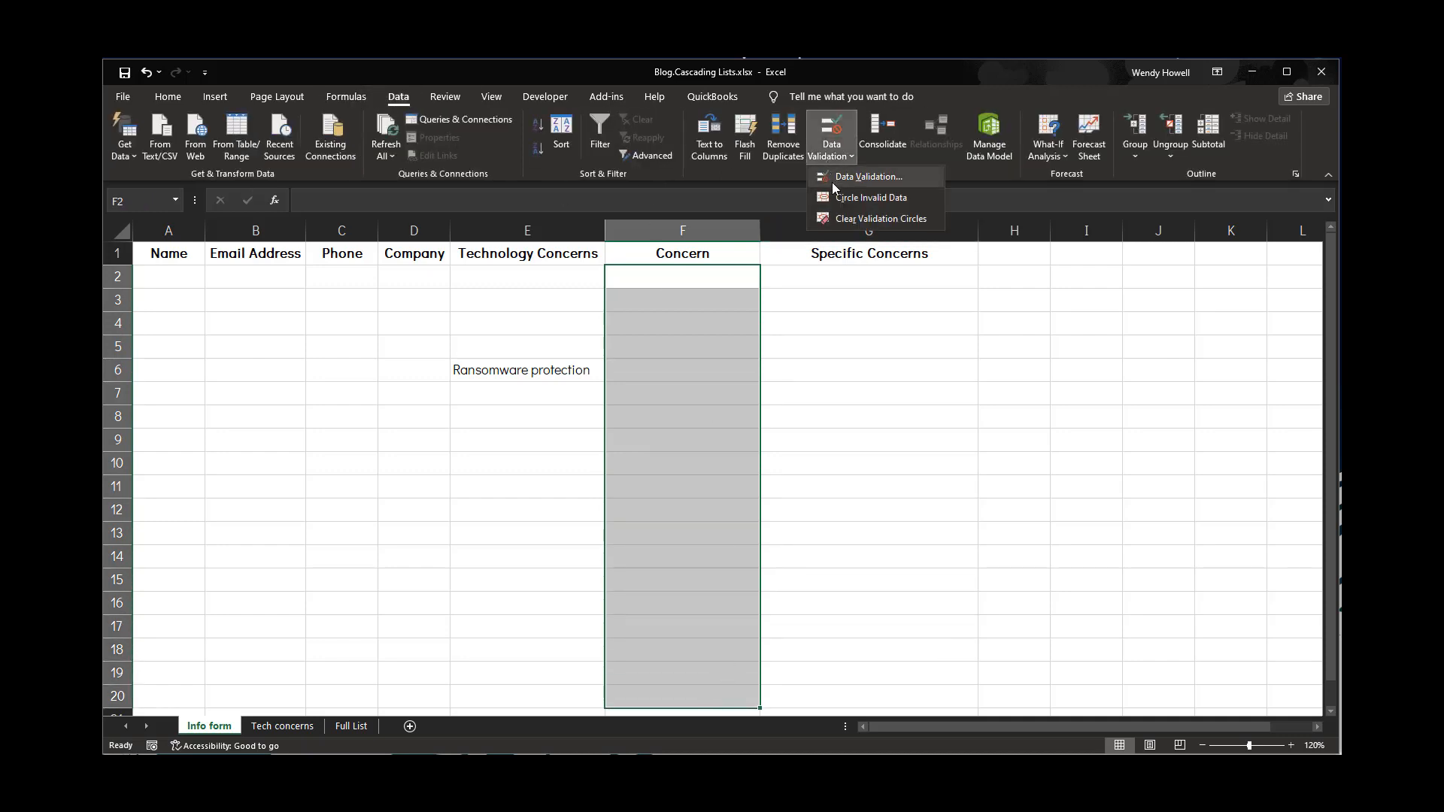
click(833, 185)
click(611, 490)
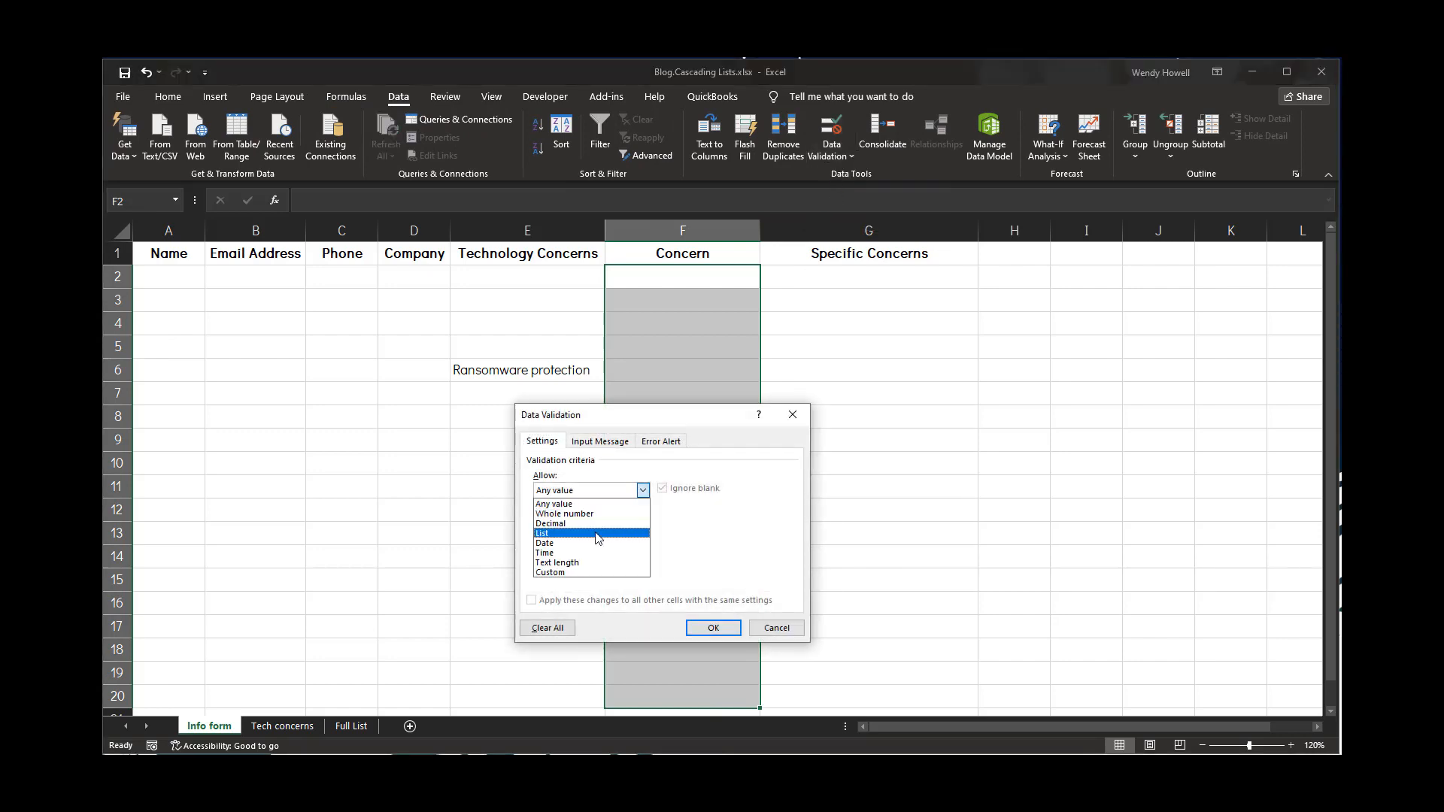
click(602, 531)
click(644, 555)
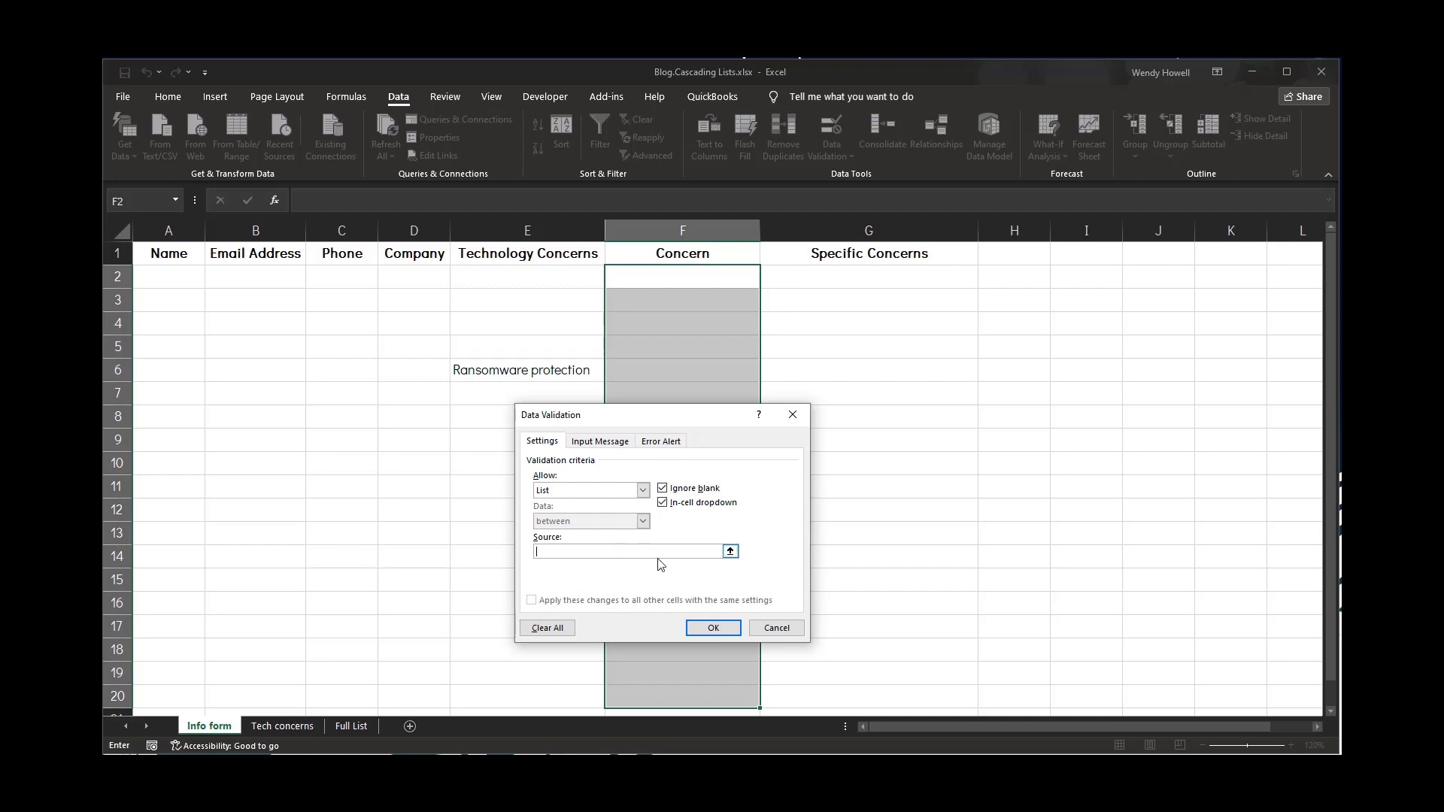
click(753, 628)
Open data validation for cell G2 and compare its list source formula with the nested IF formula kept in Notepad
click(797, 282)
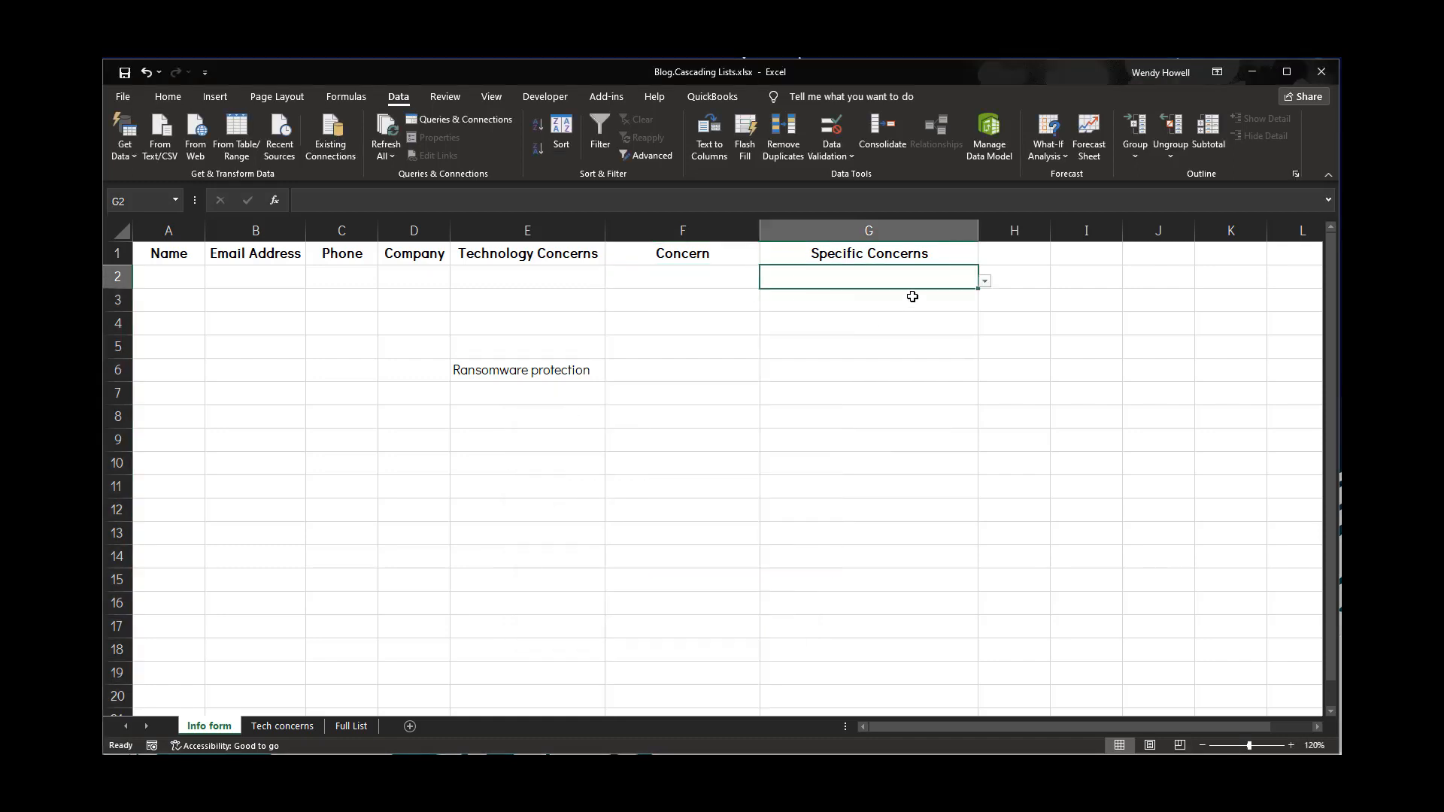
click(830, 157)
click(877, 173)
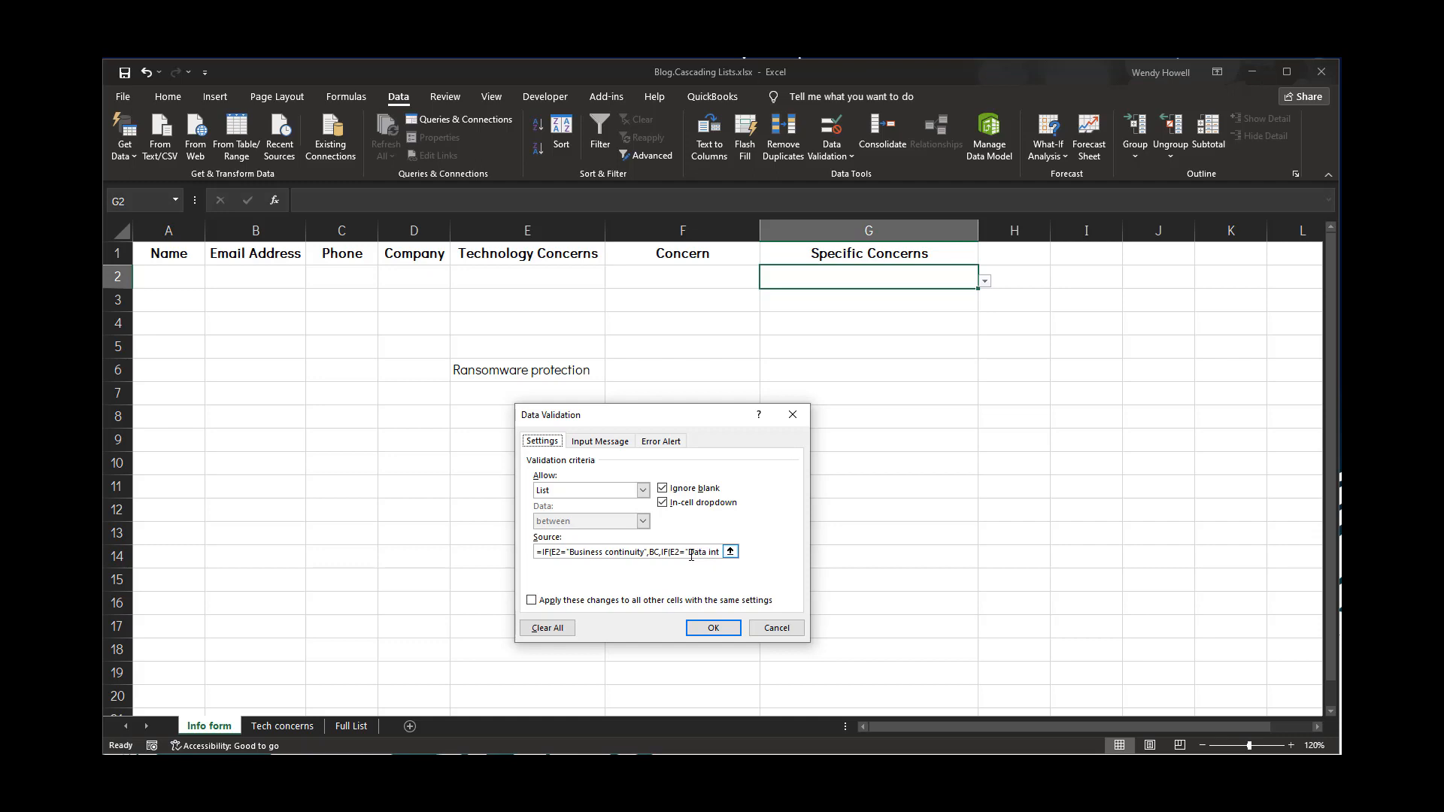
click(594, 552)
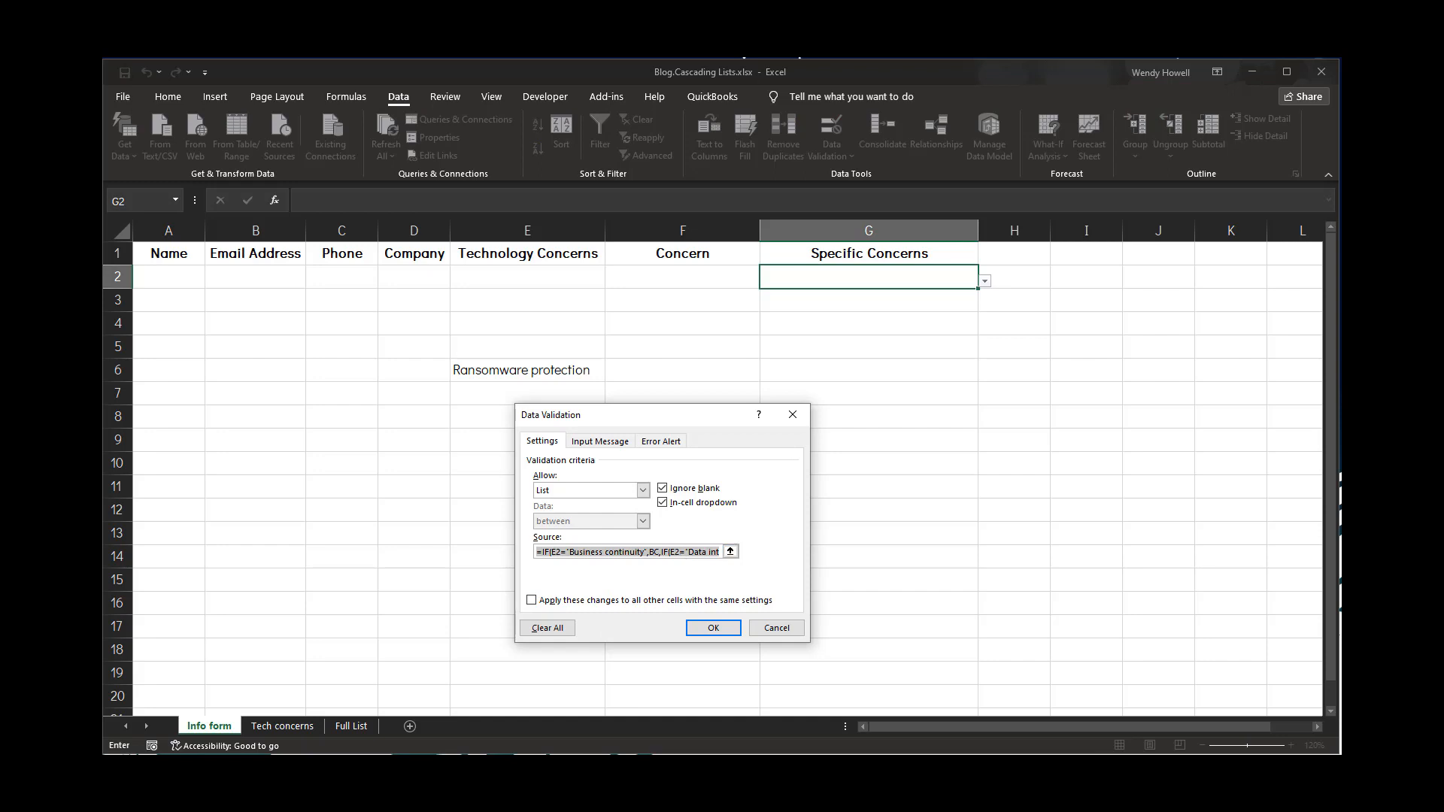
key(alt+Tab)
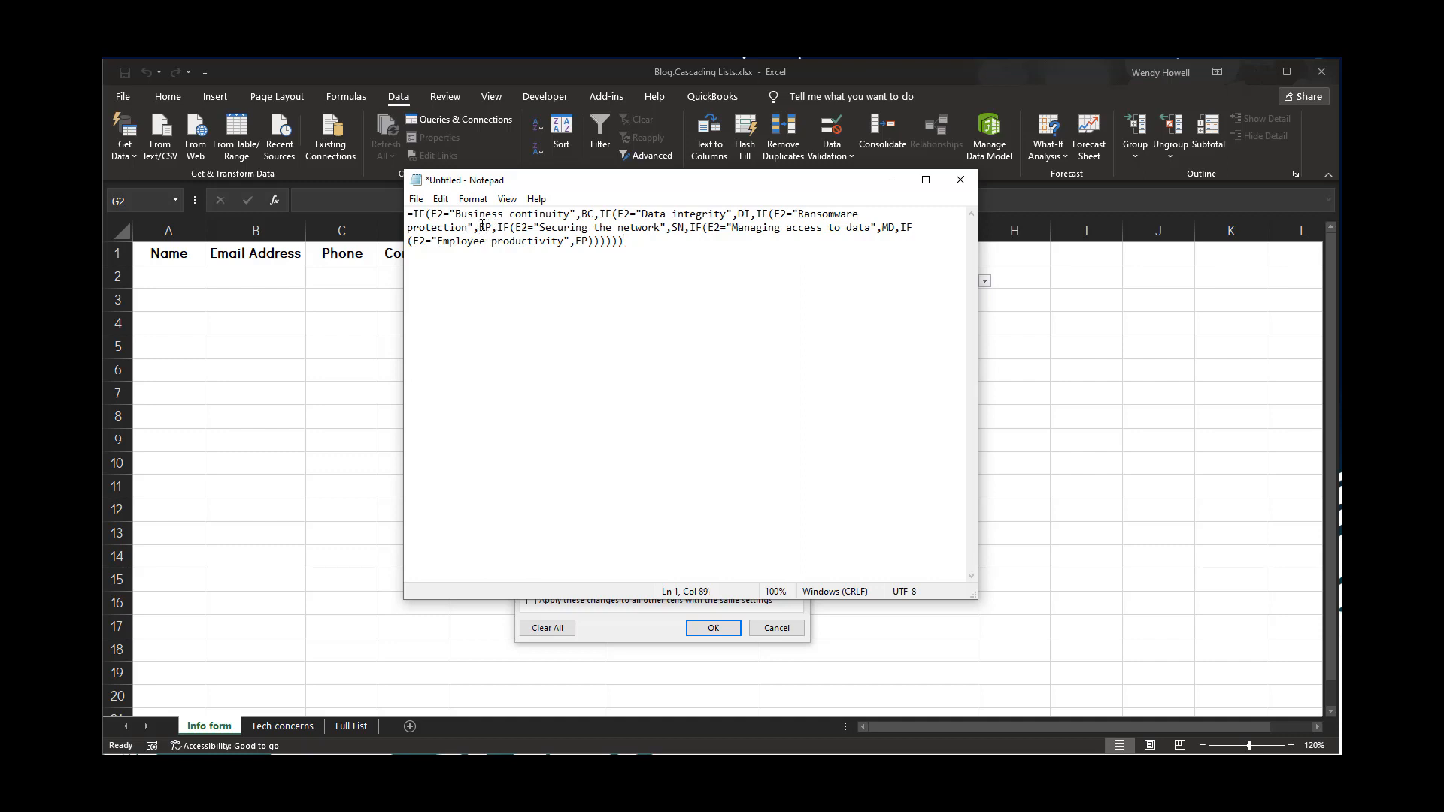
drag(480, 227, 493, 227)
click(536, 239)
click(893, 180)
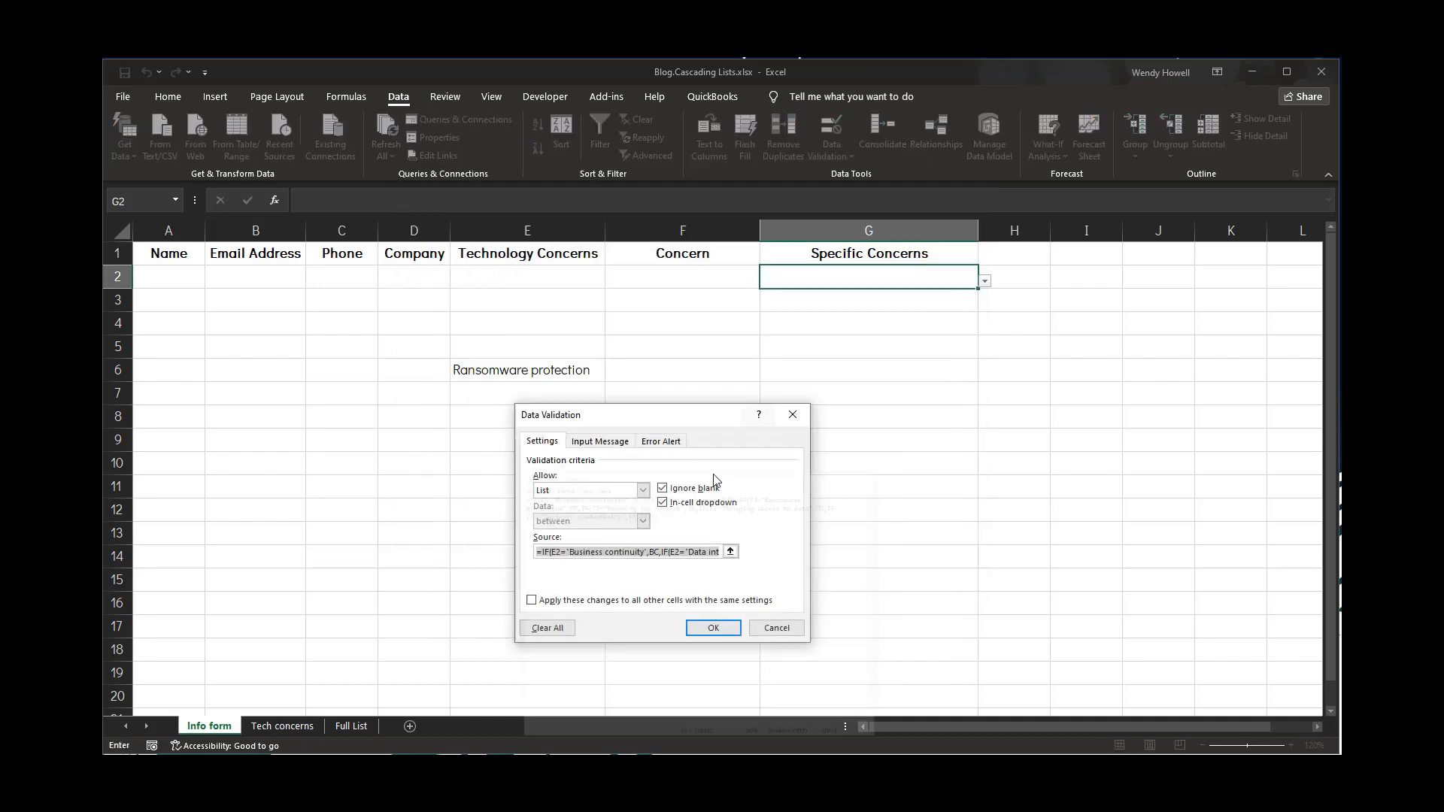
click(662, 552)
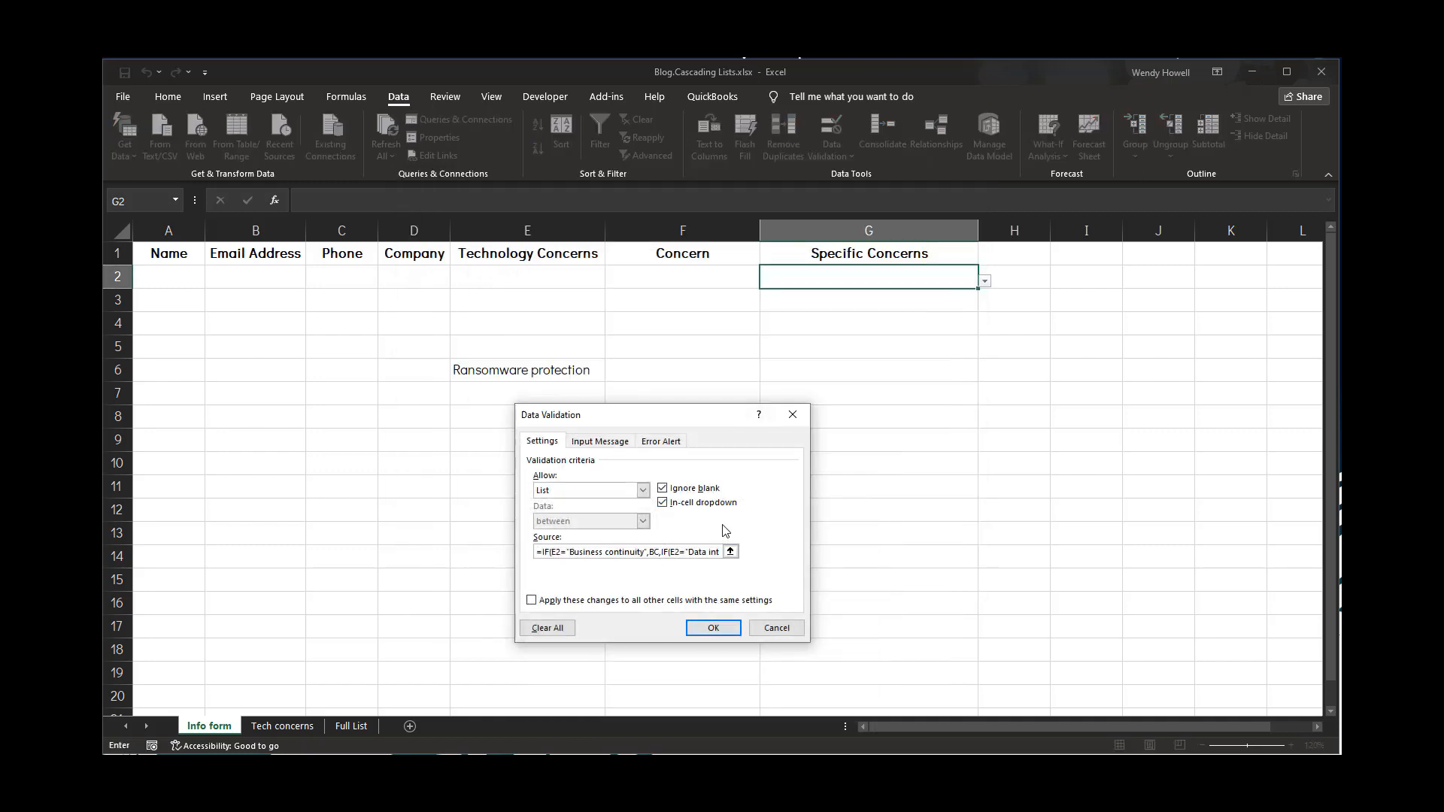
text(+)
key(Right)
click(645, 557)
click(782, 629)
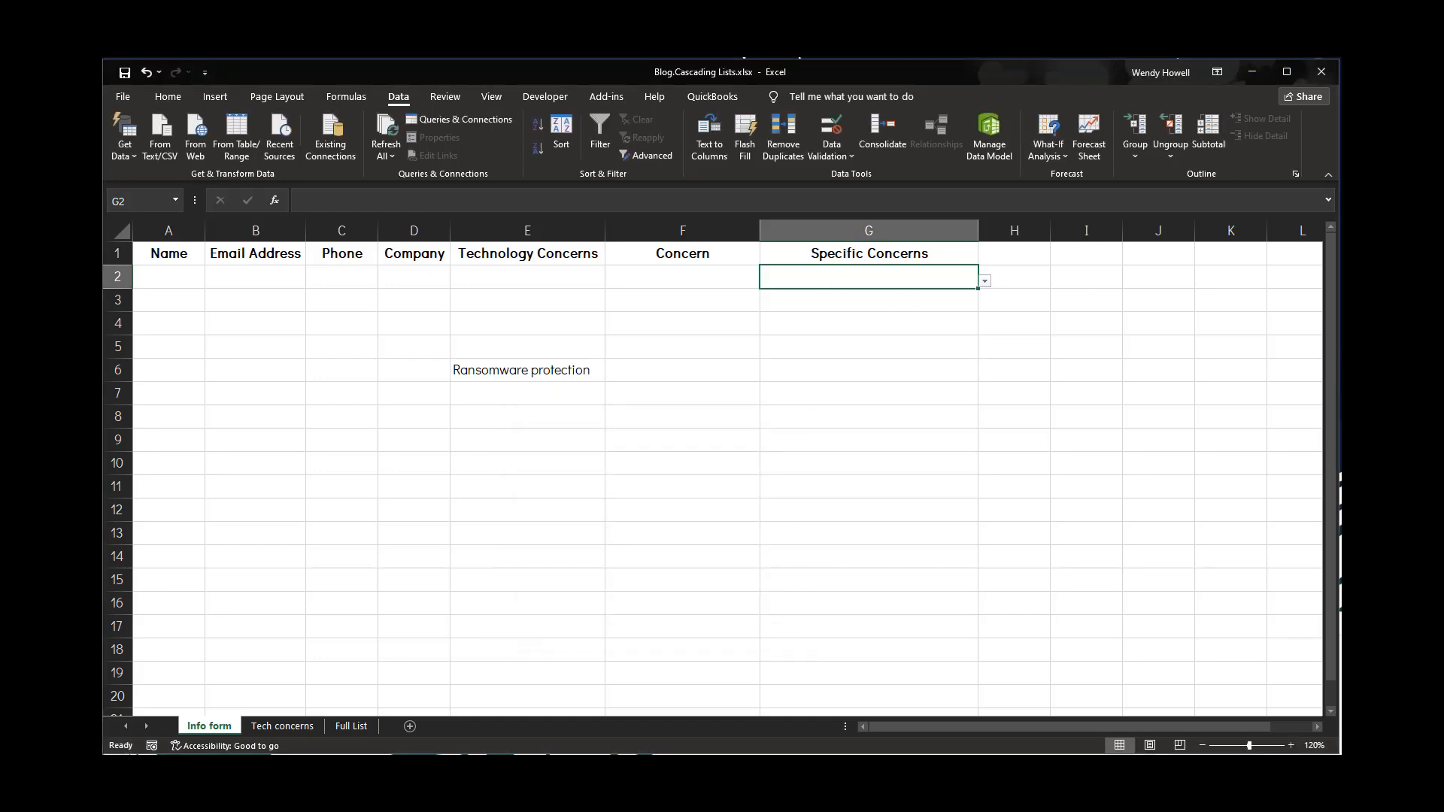
click(443, 782)
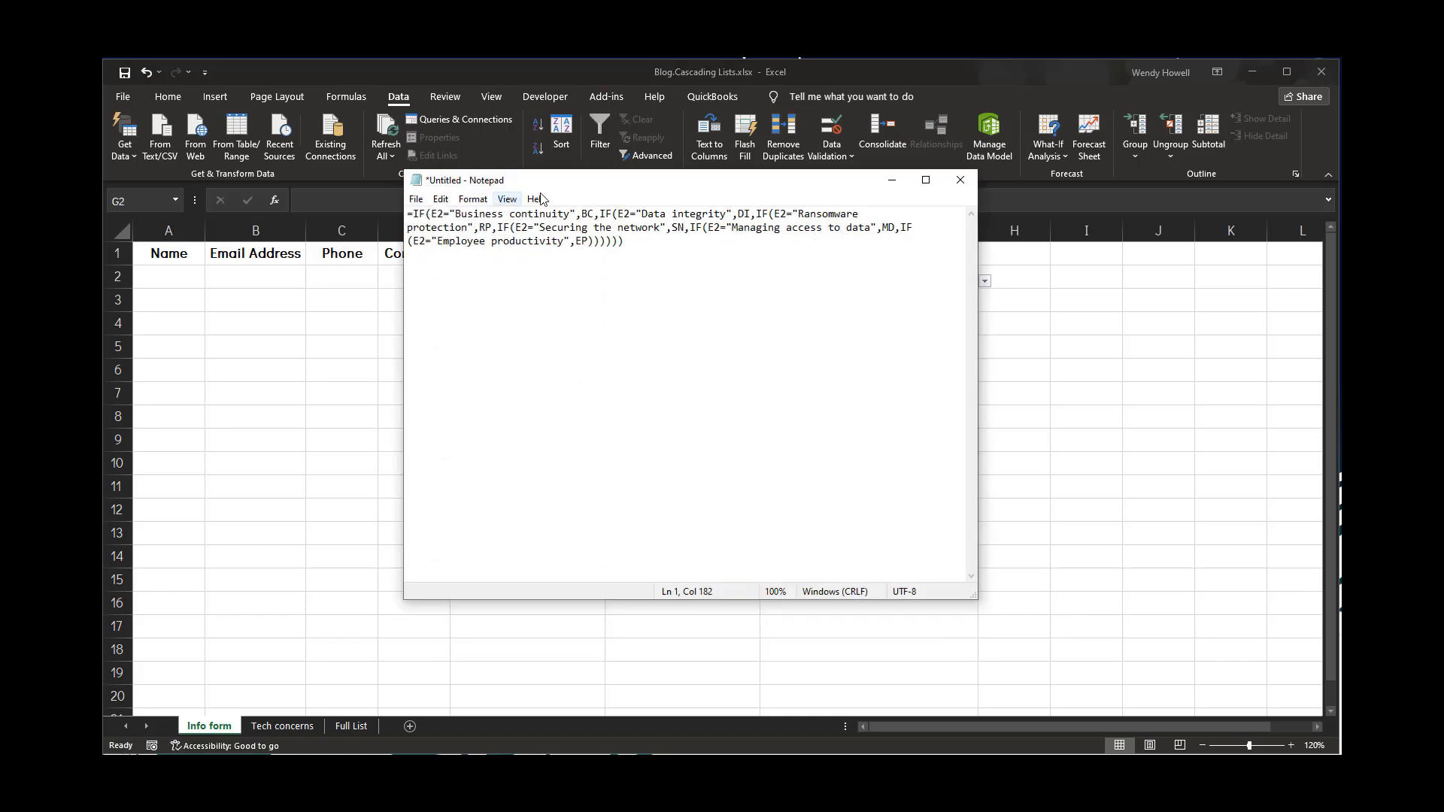
drag(581, 184, 632, 314)
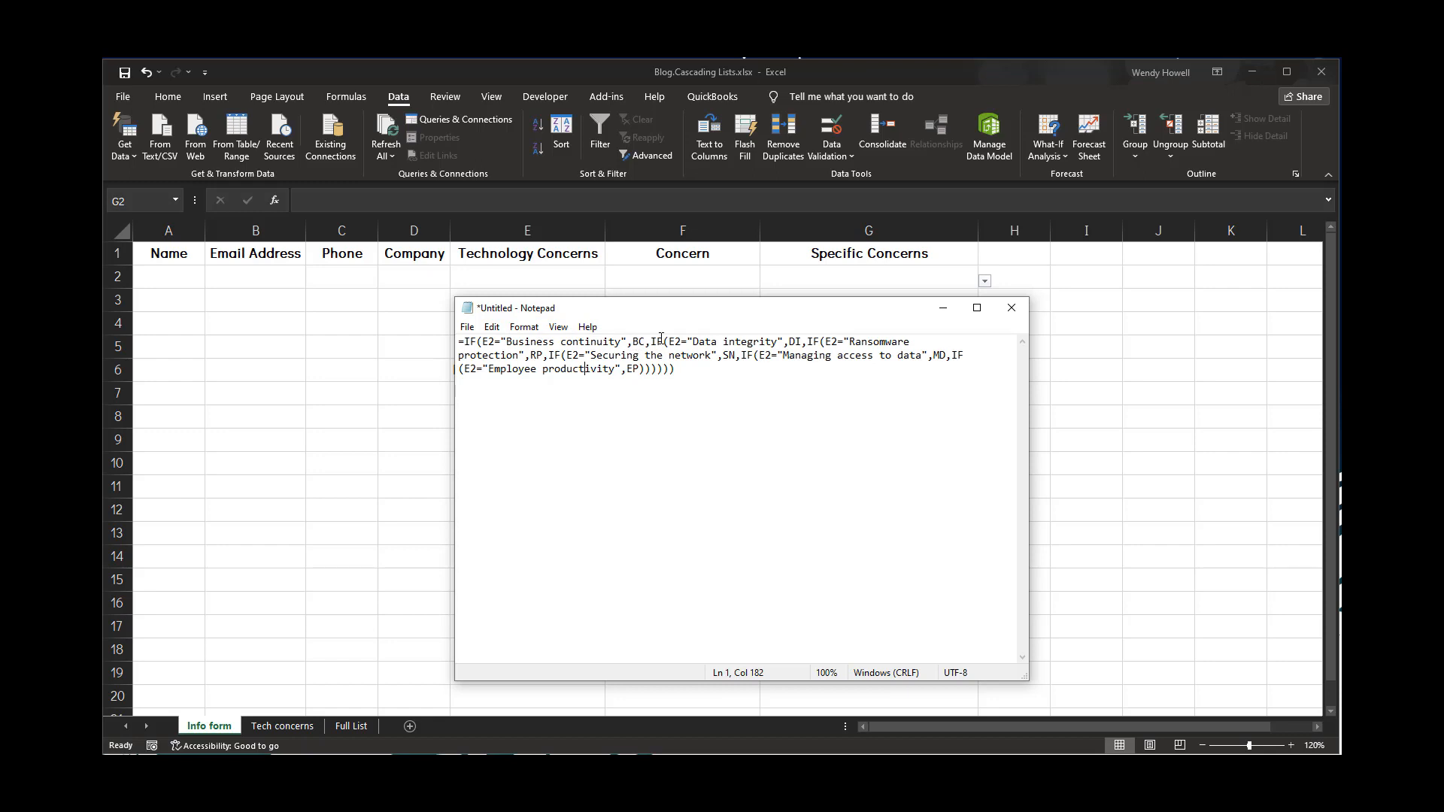
click(942, 309)
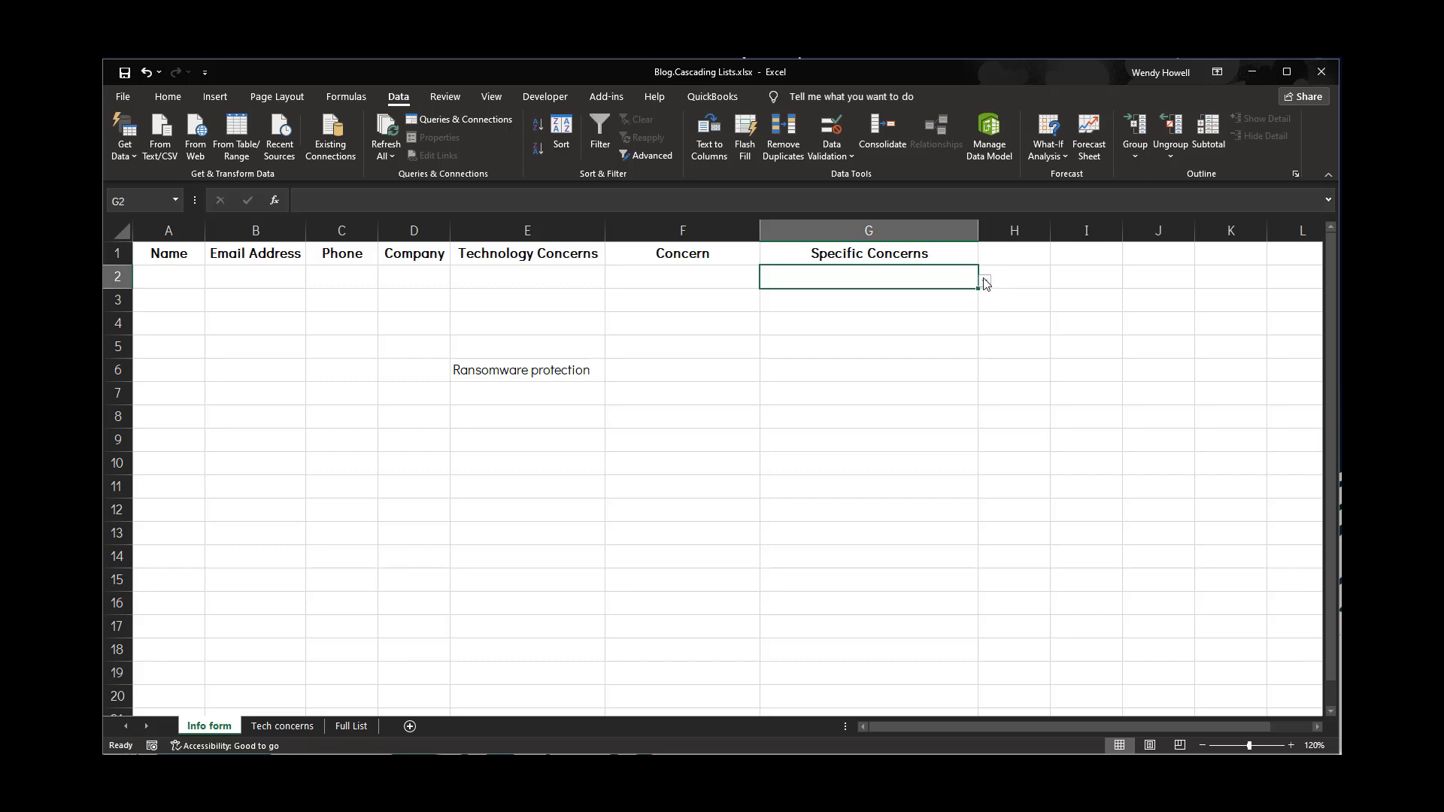
Test the cascading dropdowns by picking Data integrity in E2 and Offsite backups in G2
click(598, 283)
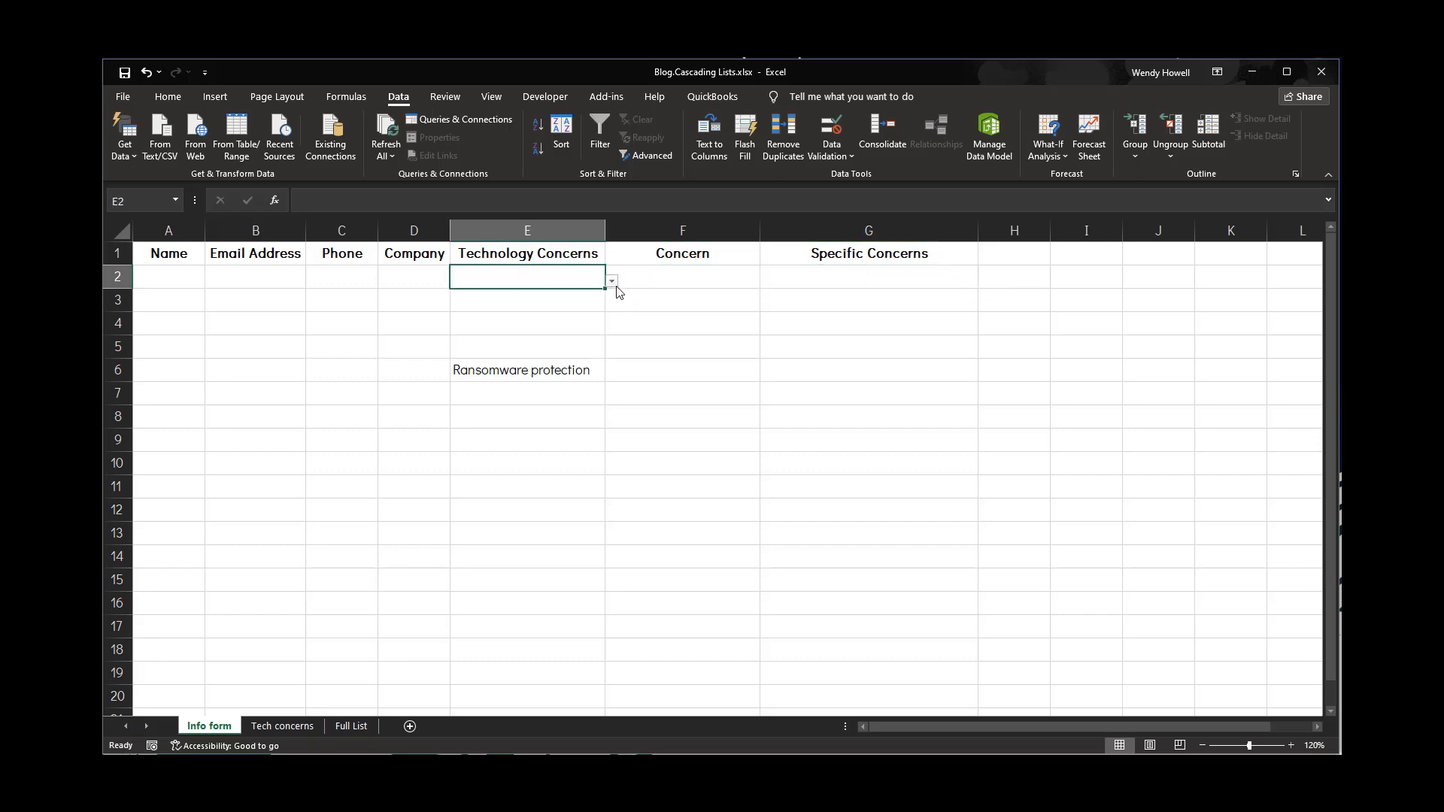
click(614, 282)
click(578, 309)
click(858, 280)
click(985, 283)
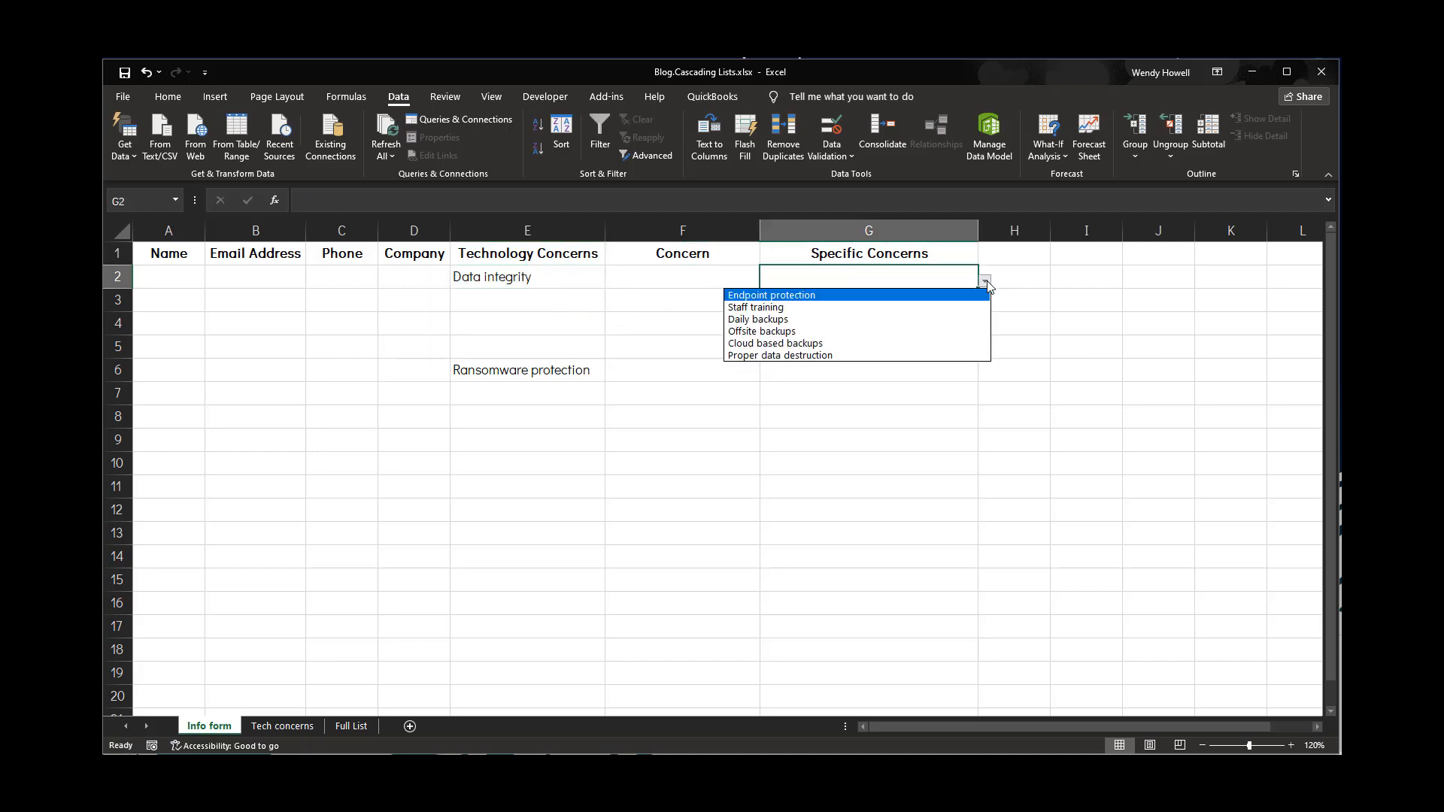
click(805, 333)
Pick Staff training in G6 from the dropdown that follows the Ransomware protection entry in E6
click(555, 380)
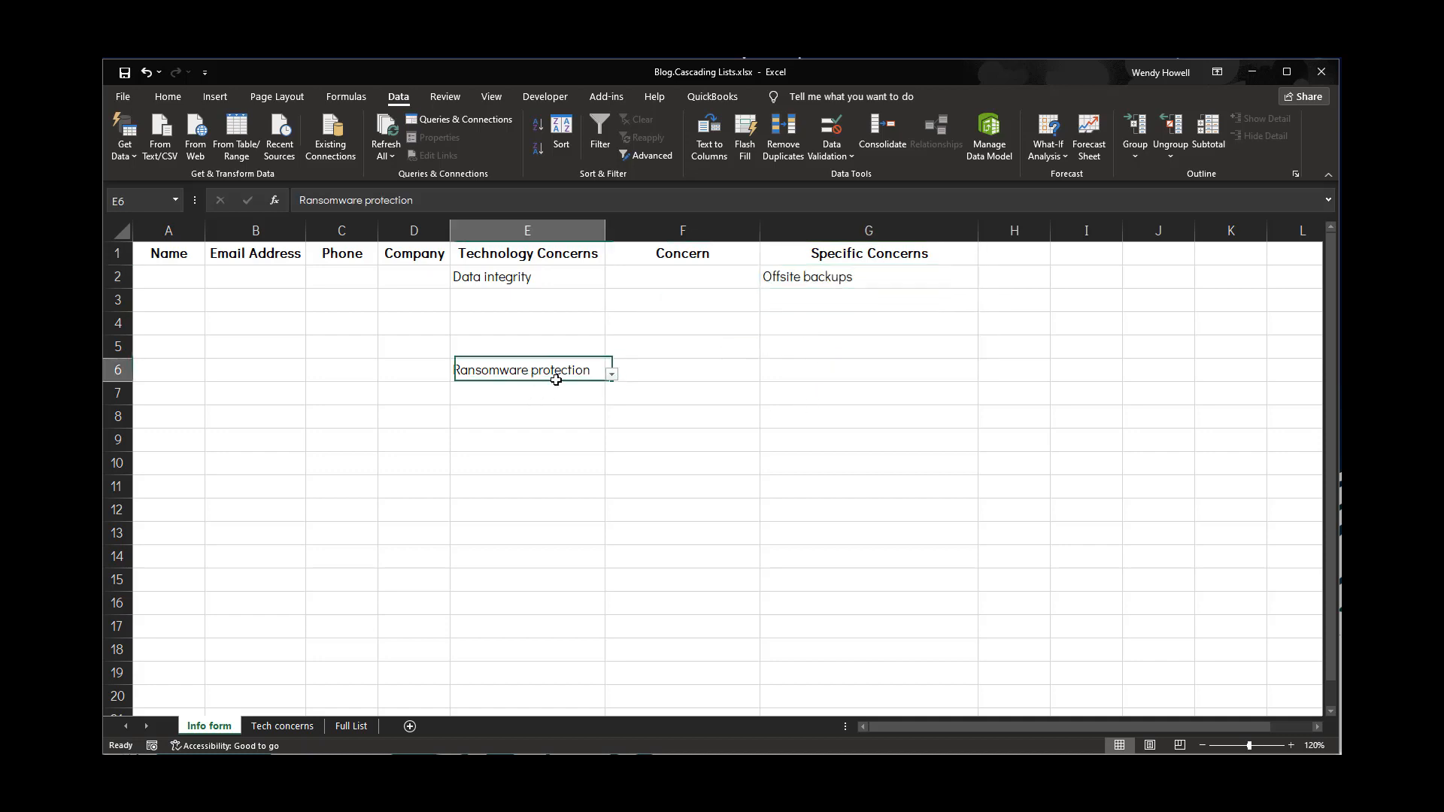
click(826, 376)
click(985, 374)
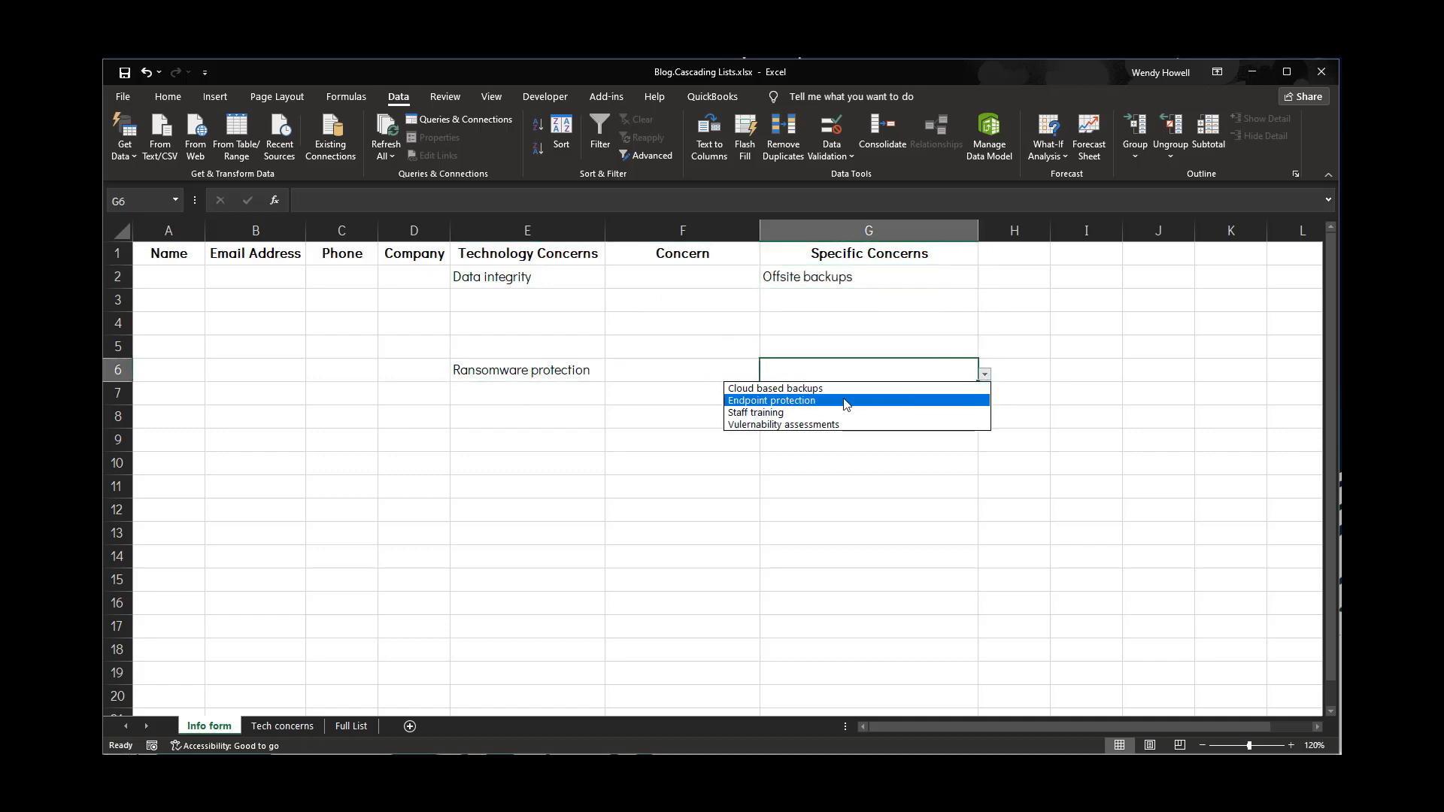
click(808, 415)
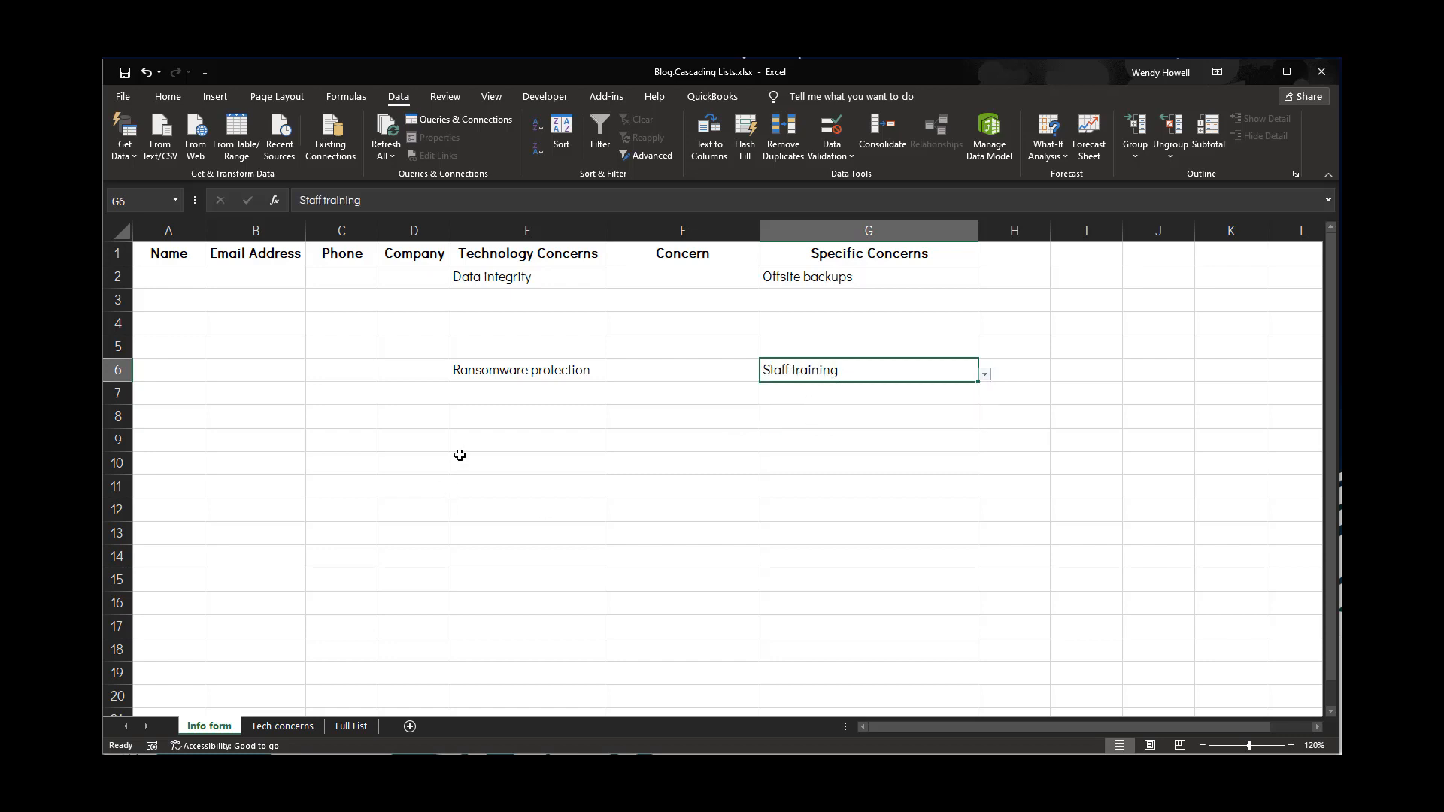
Pick Managing access to data in E11, then Managing user access changes in G11
click(520, 492)
click(612, 491)
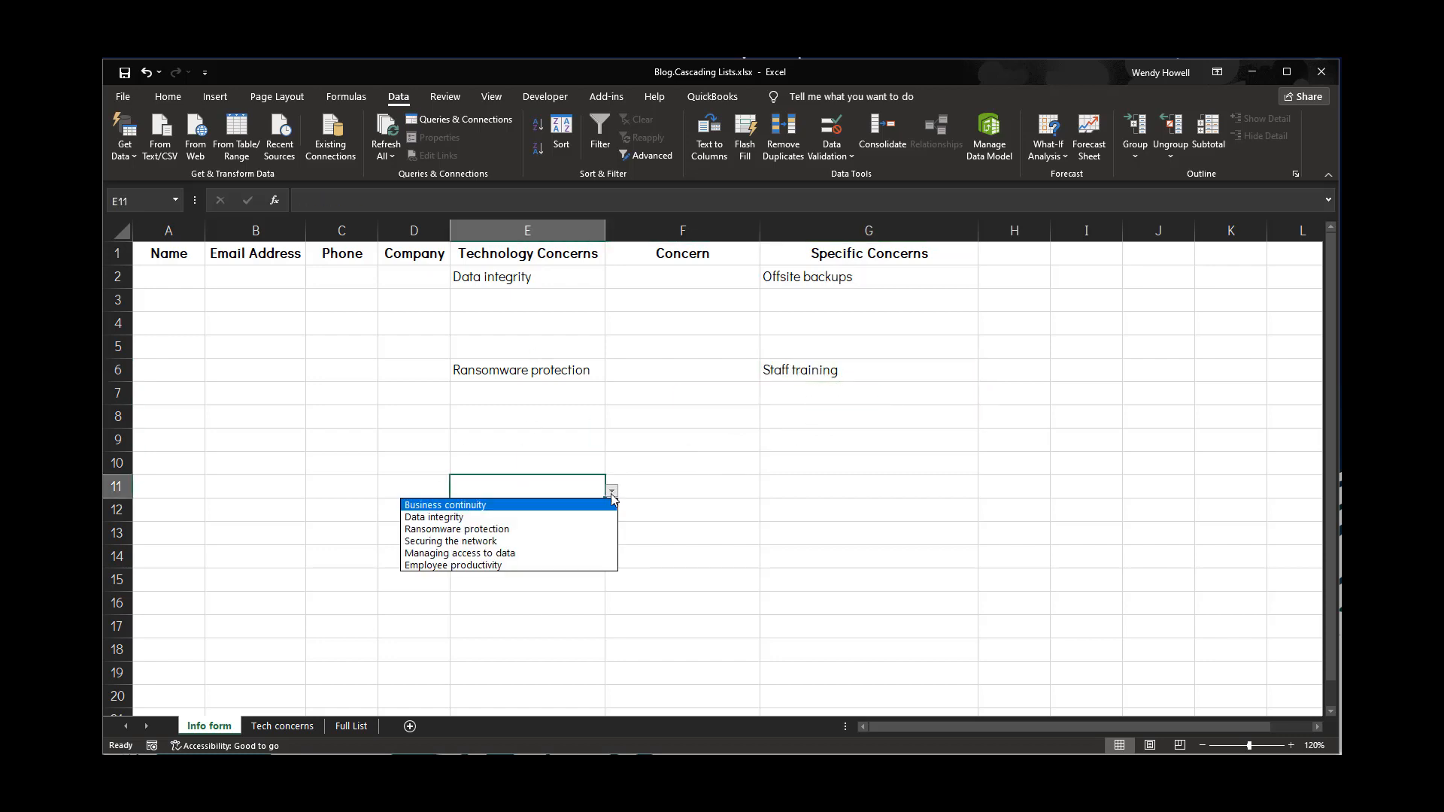
click(537, 555)
click(773, 493)
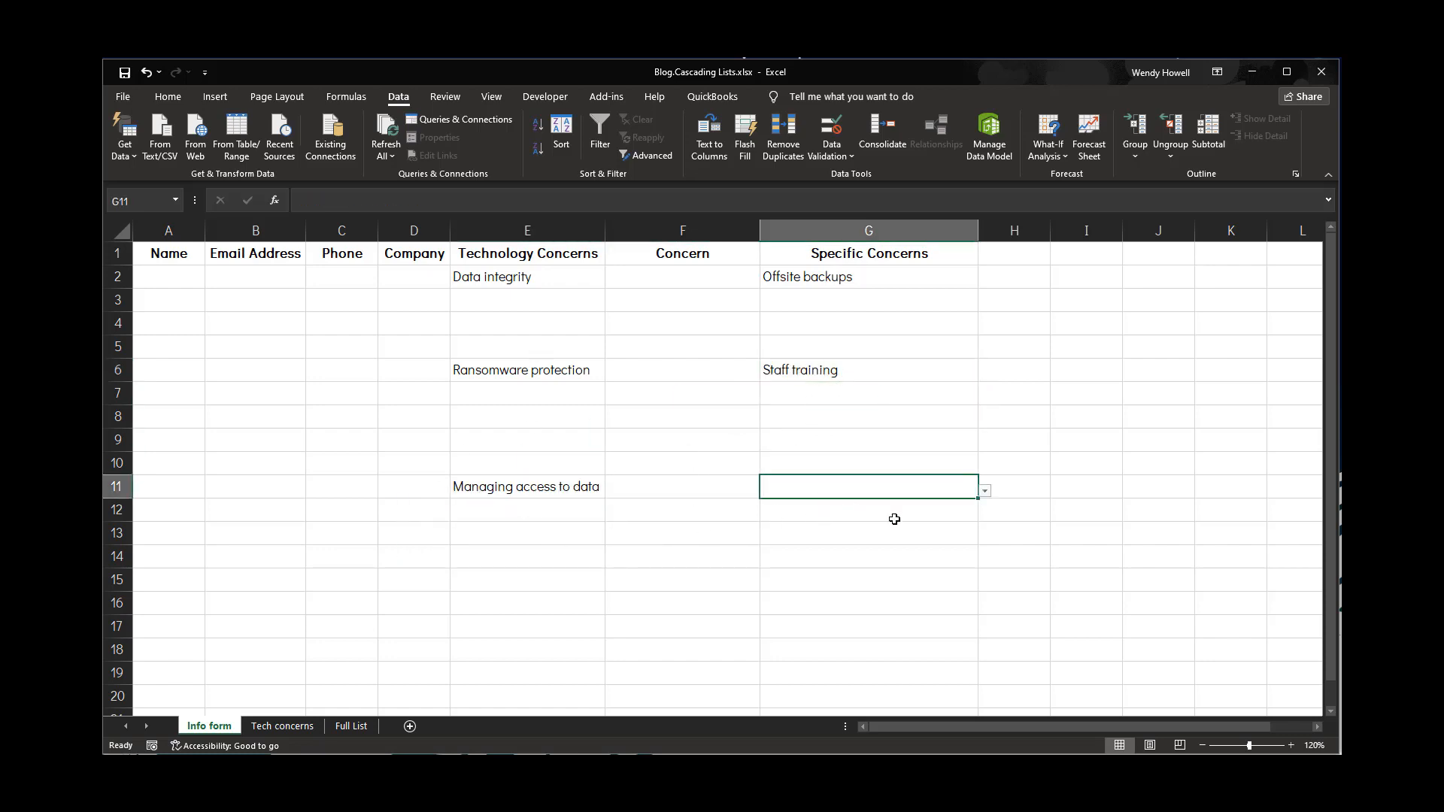
click(985, 491)
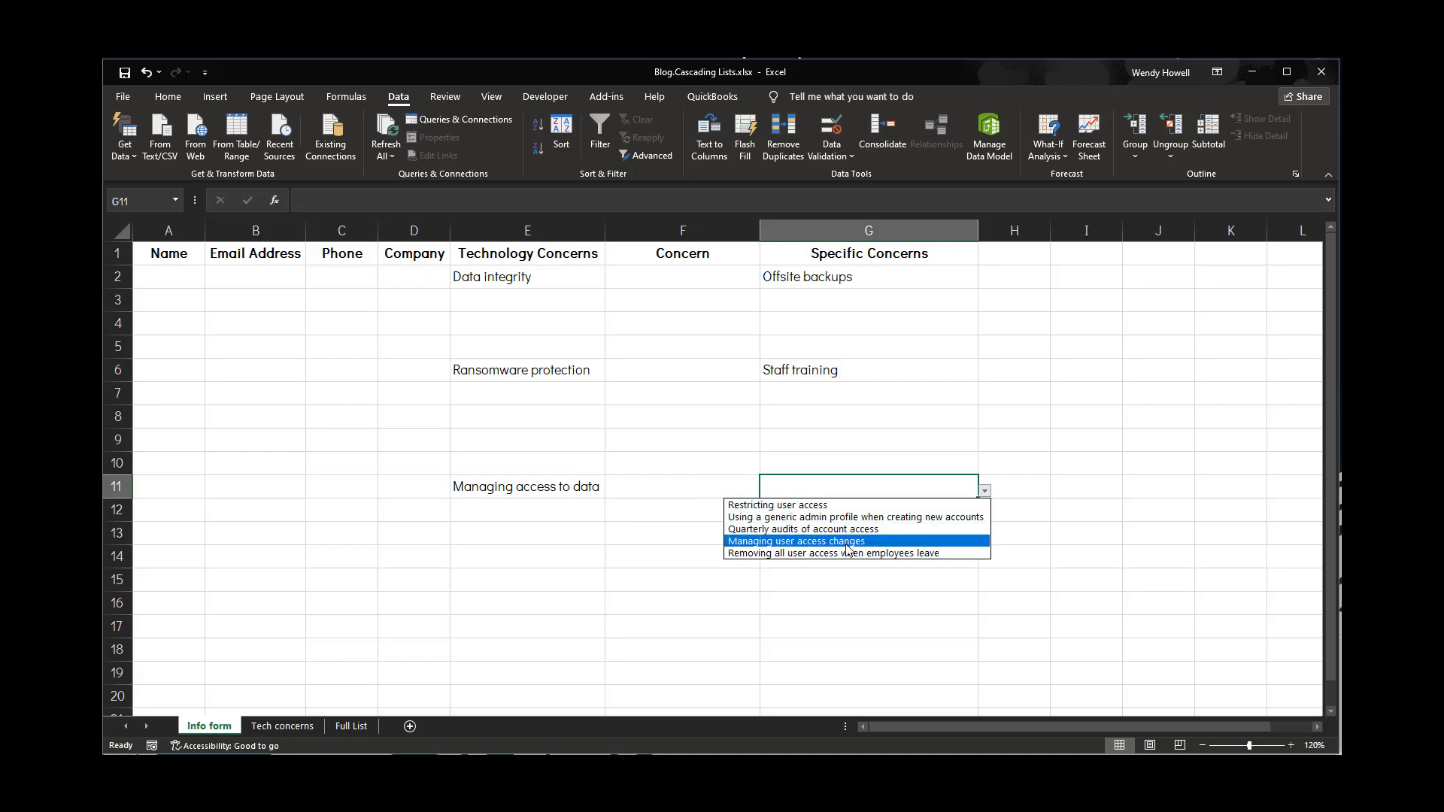
click(822, 542)
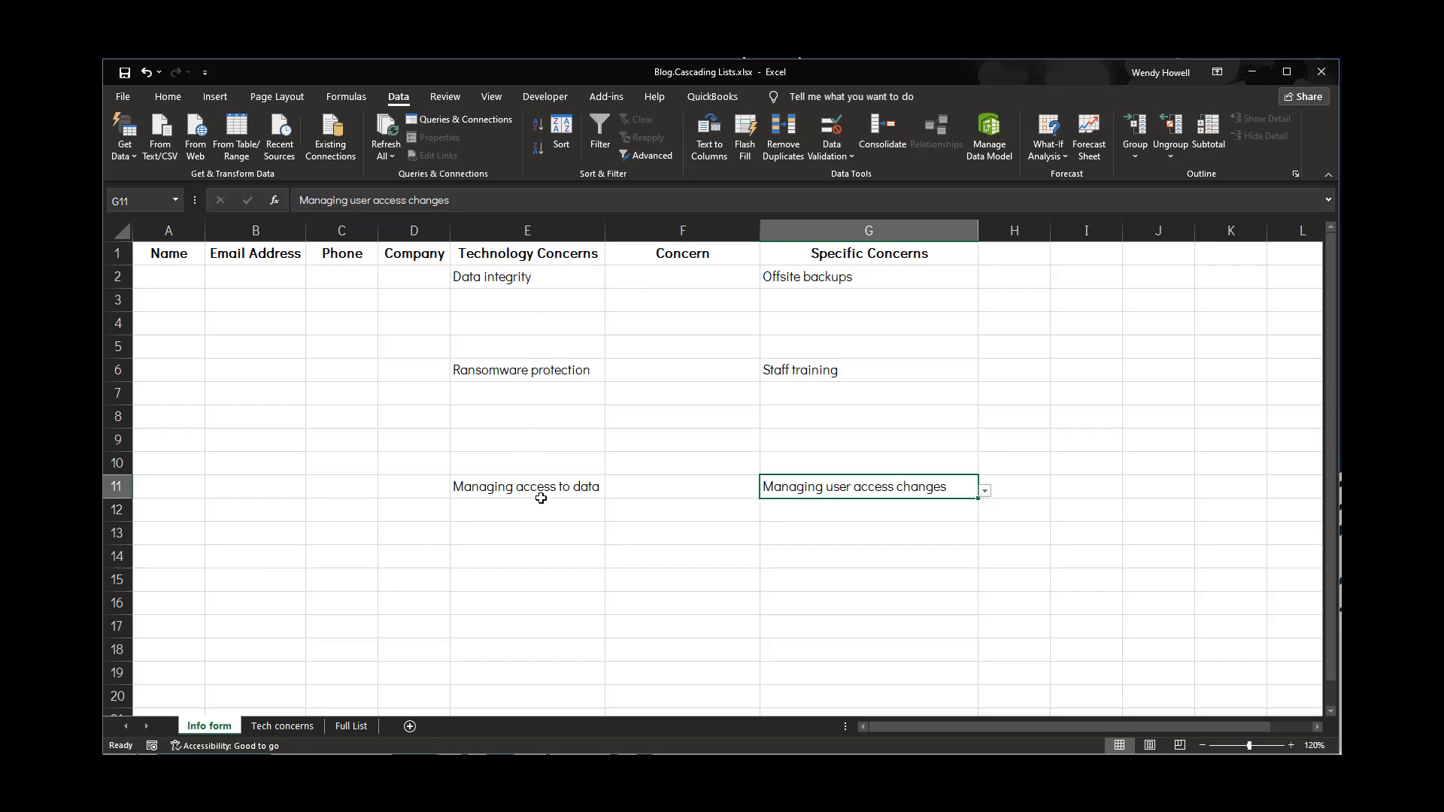
Review the source lists on the Tech concerns and Full List sheets
click(293, 325)
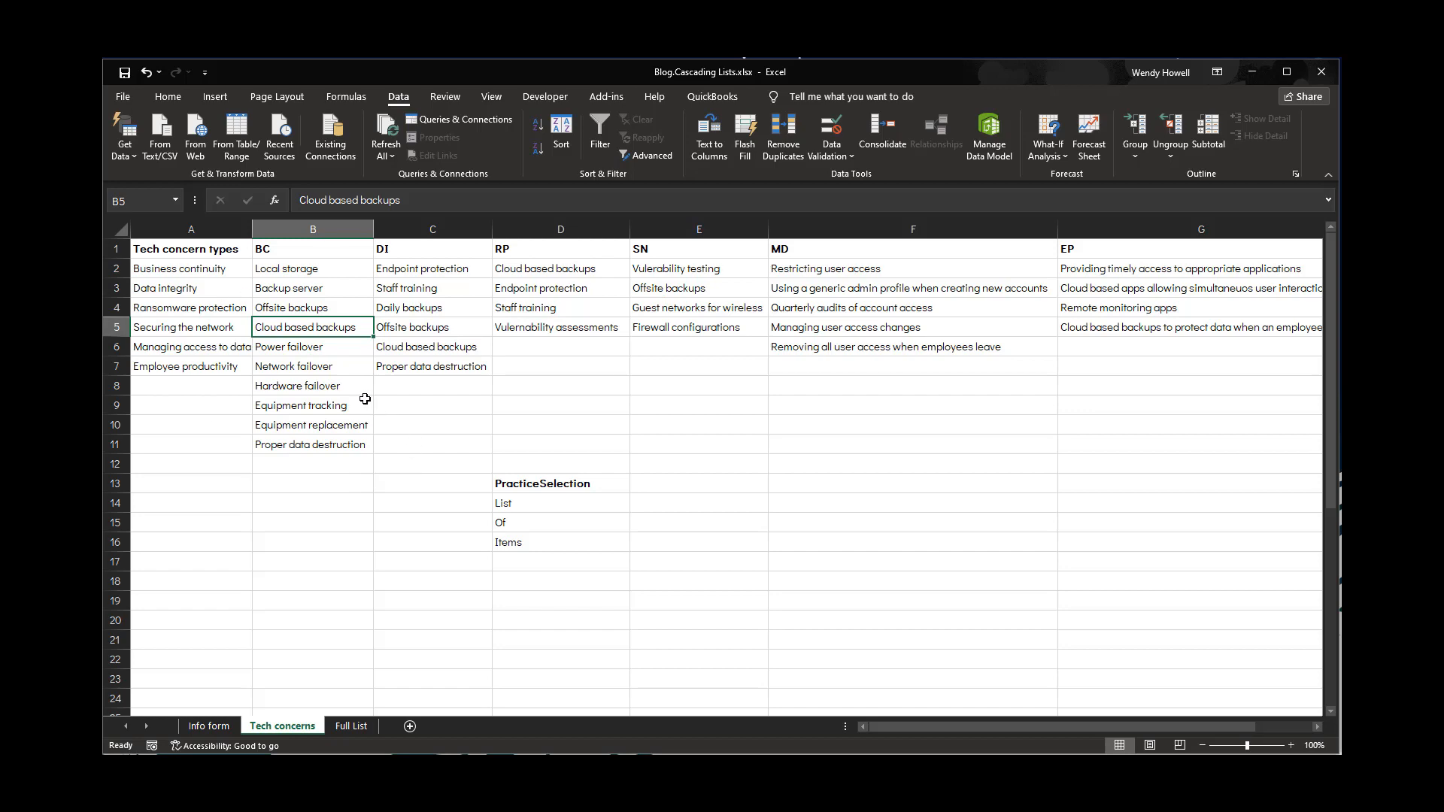
click(357, 727)
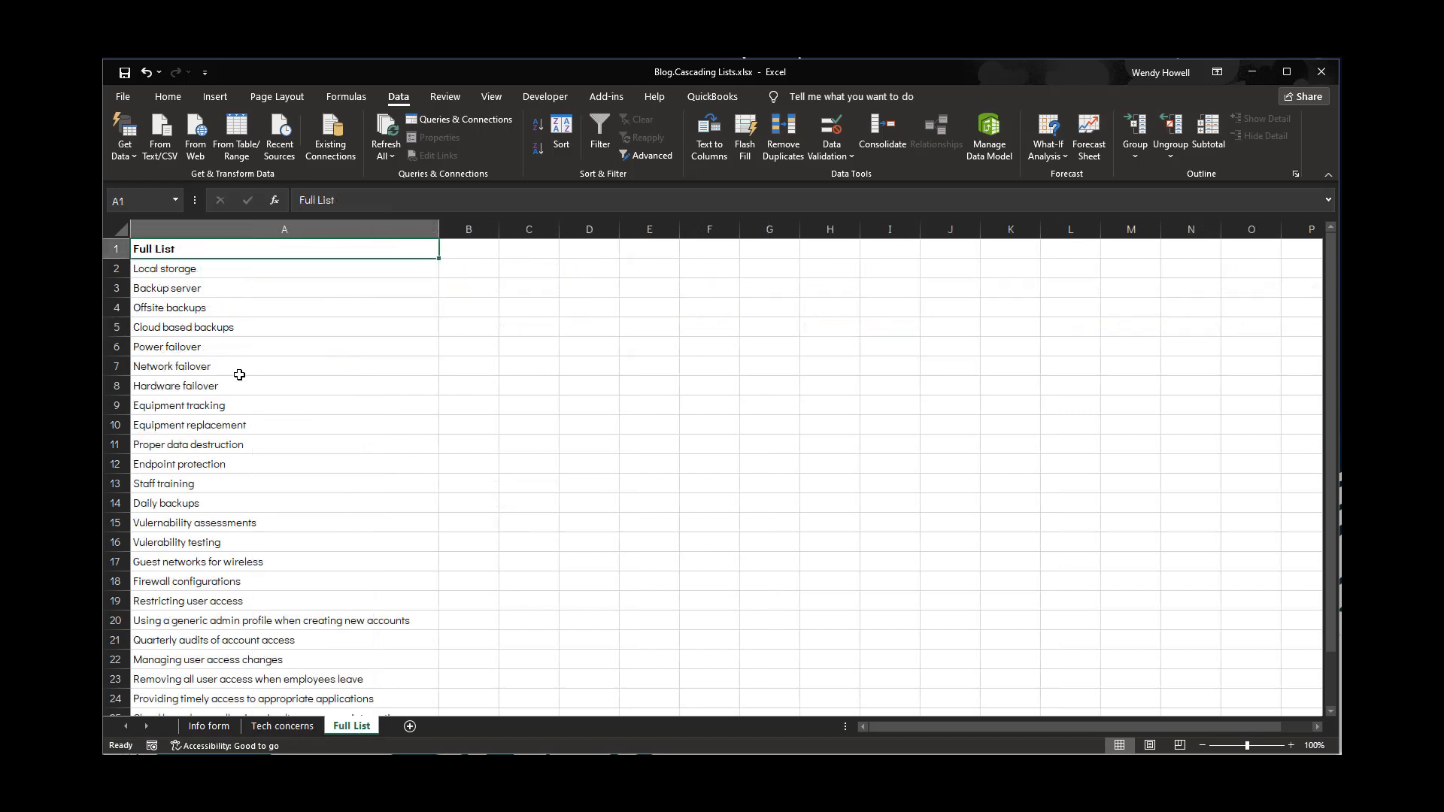
scroll(236, 380, down, 4)
scroll(237, 381, down, 1)
scroll(248, 376, up, 4)
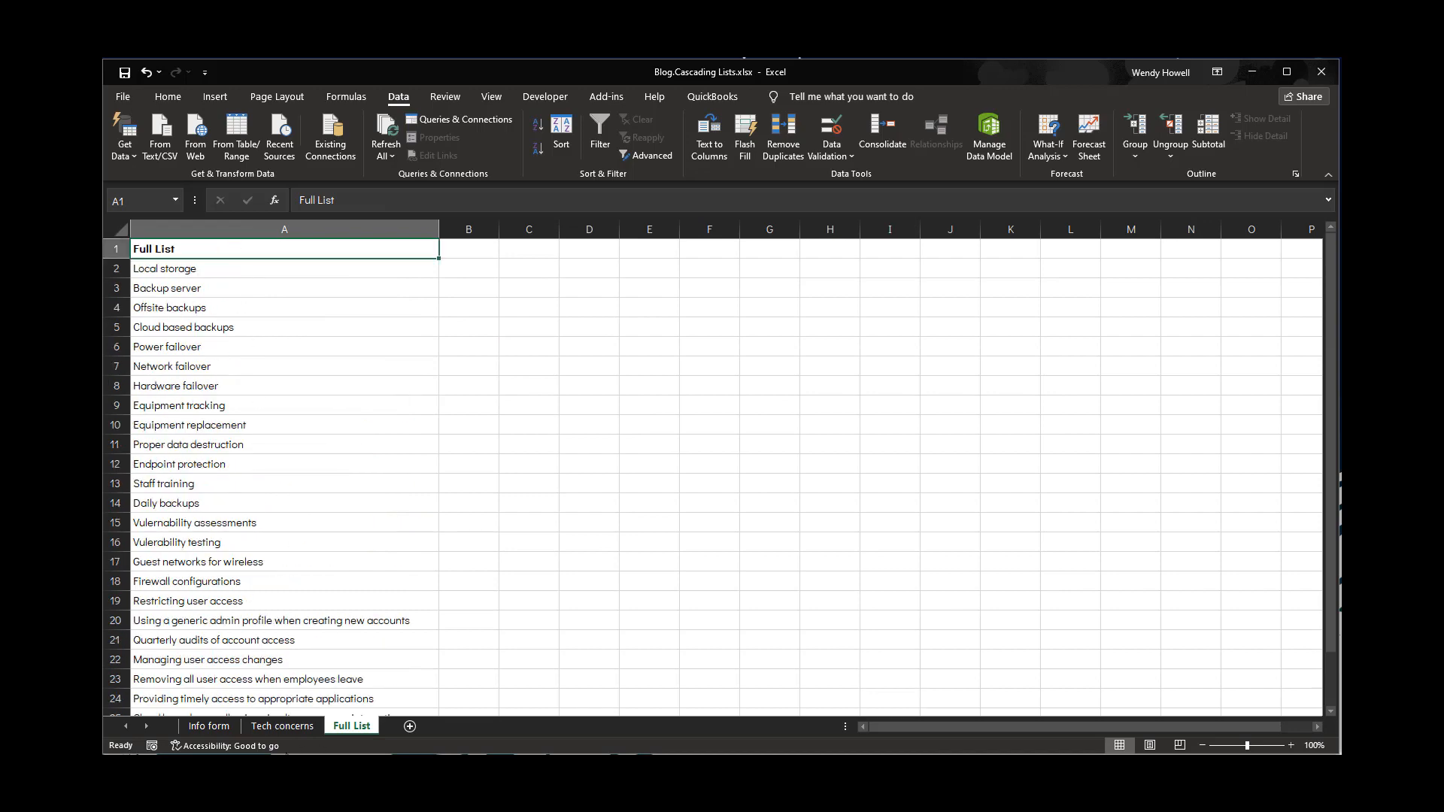